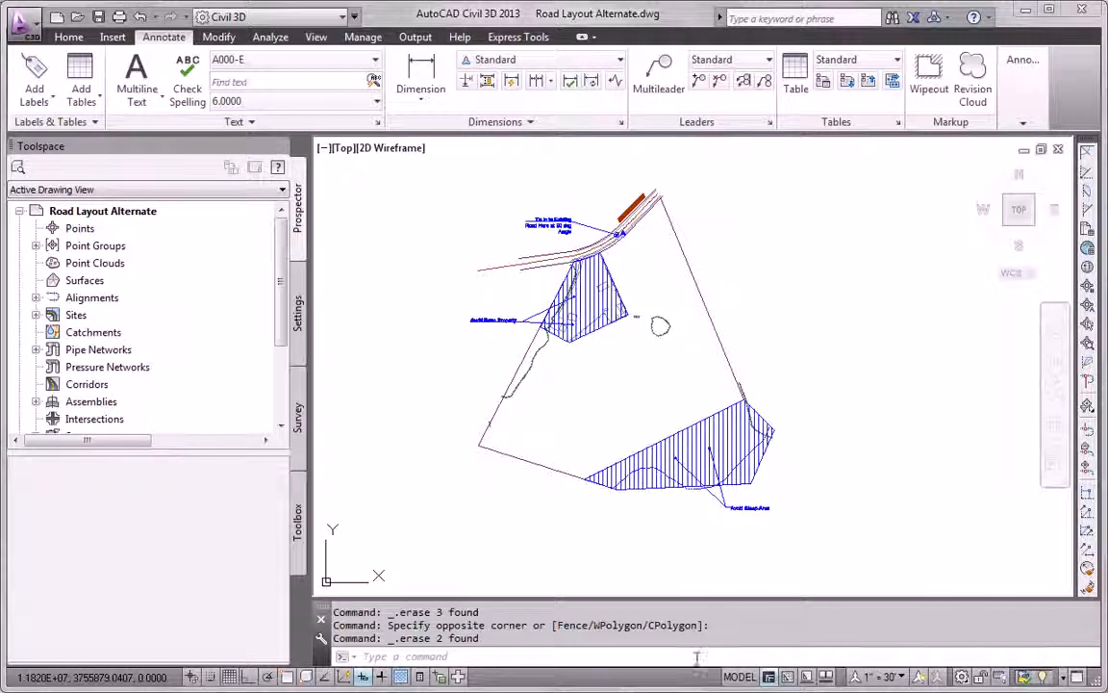
Examine the road tie-in point A on Emerson Road, the farm property and the steep area marked for avoidance.
{"action": "scroll", "coordinate": [582, 216], "scroll_direction": "up", "scroll_amount": 3}
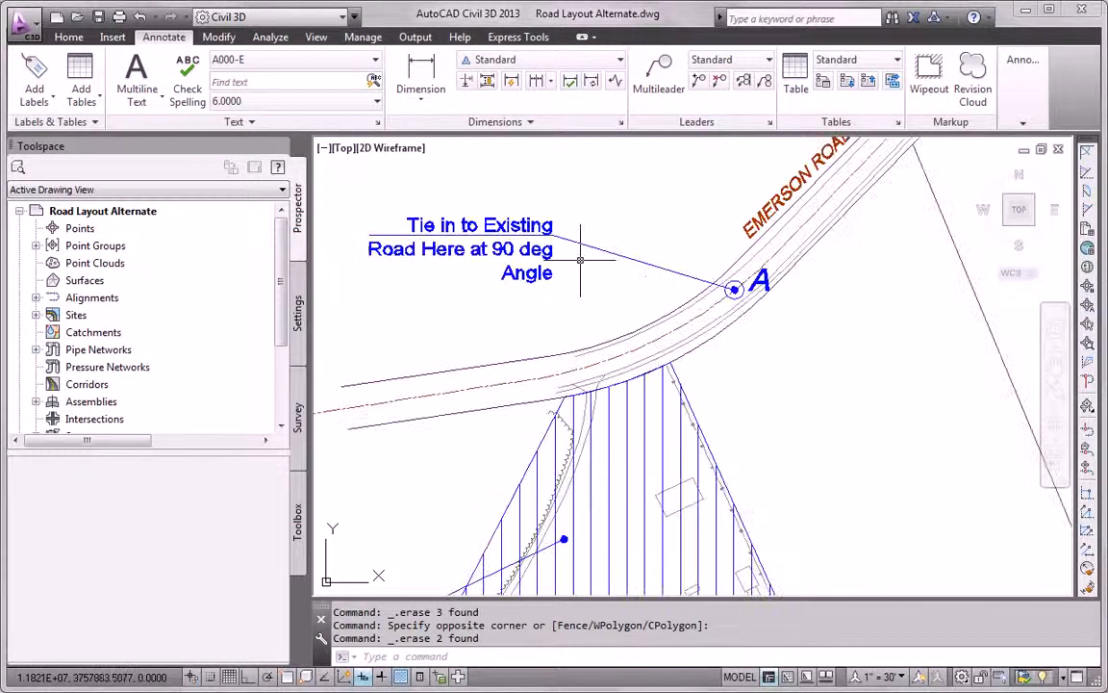
{"action": "scroll", "coordinate": [757, 306], "scroll_direction": "down", "scroll_amount": 2}
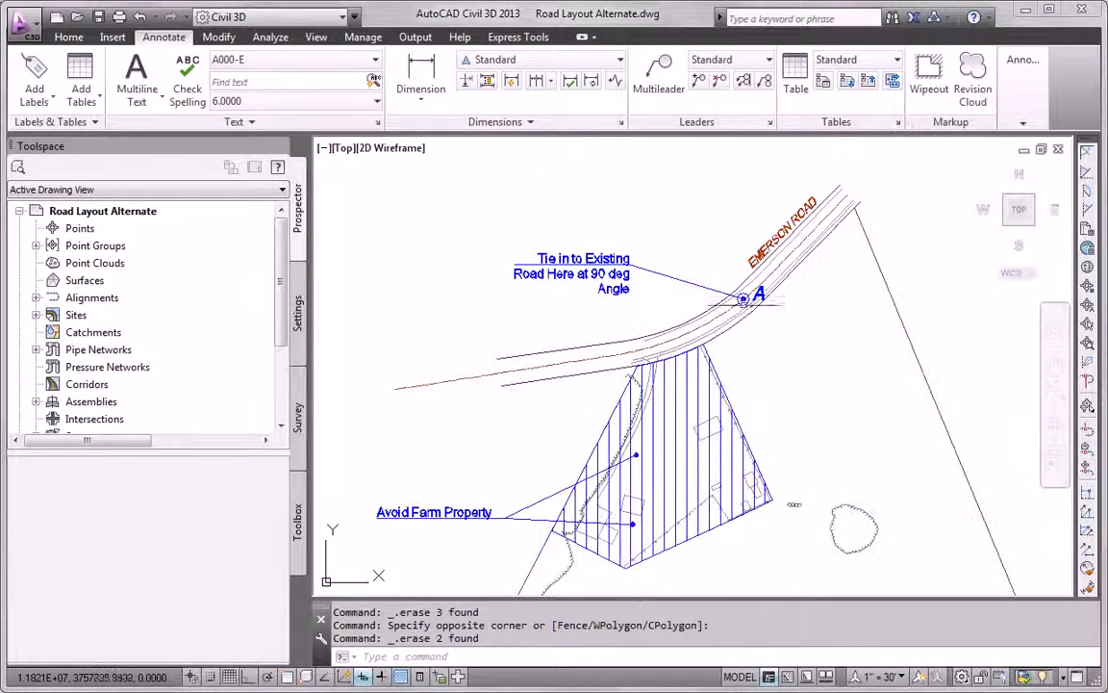
{"action": "middle_click_drag", "start_coordinate": [795, 345], "coordinate": [763, 245]}
{"action": "scroll", "coordinate": [762, 244], "scroll_direction": "down", "scroll_amount": 2}
{"action": "middle_click_drag", "start_coordinate": [730, 404], "coordinate": [711, 293]}
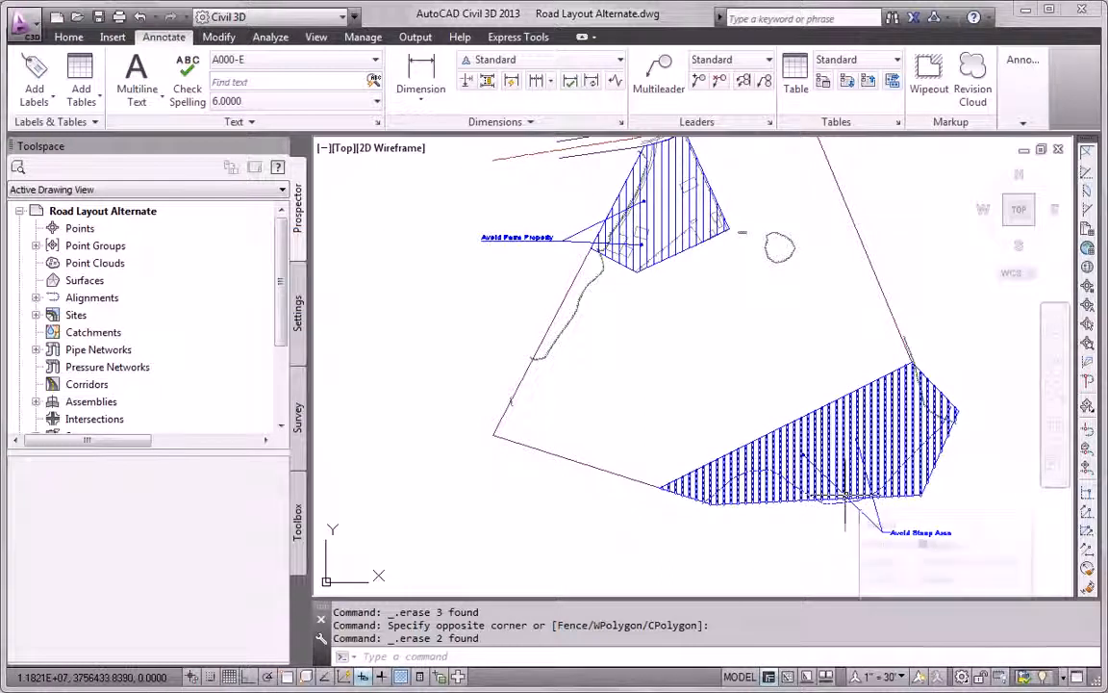
{"action": "mouse_move", "coordinate": [845, 497]}
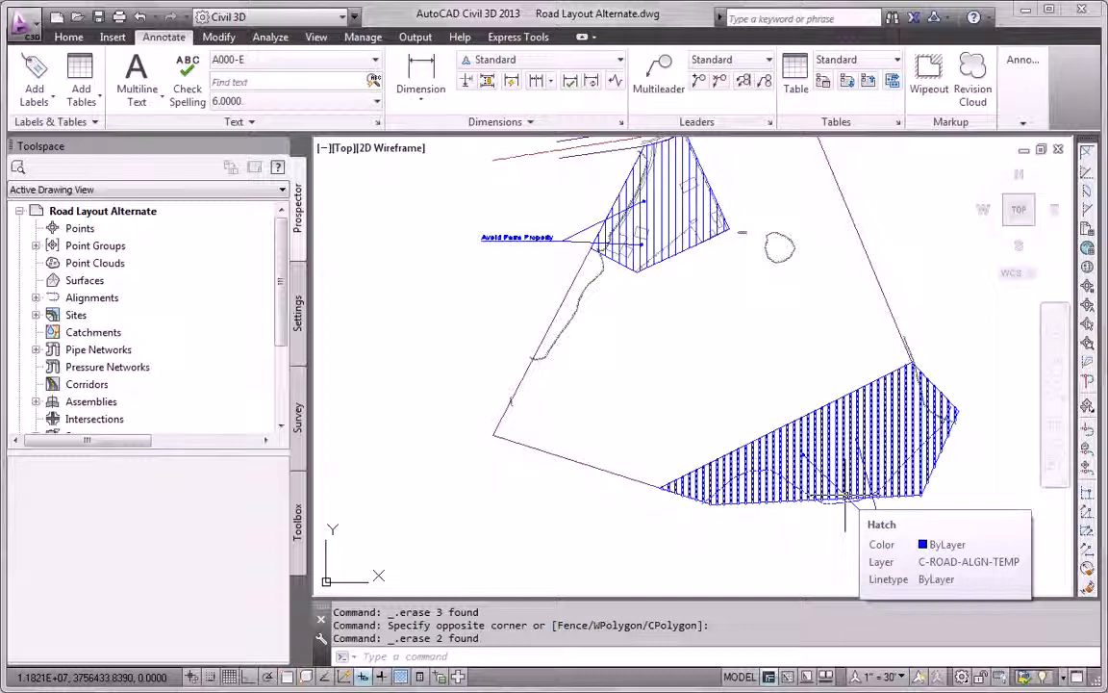
{"action": "scroll", "coordinate": [661, 493], "scroll_direction": "down", "scroll_amount": 4}
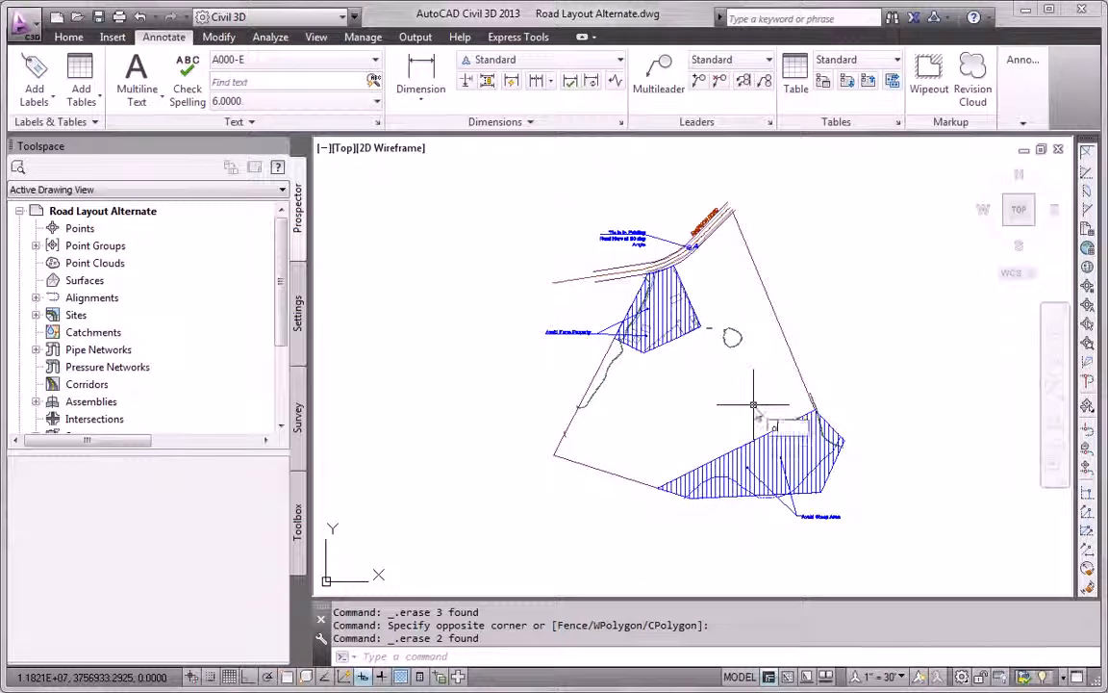
Offset the site's property boundary 150 to the inside of the parcel.
{"action": "type", "text": "off"}
{"action": "key", "text": "Return"}
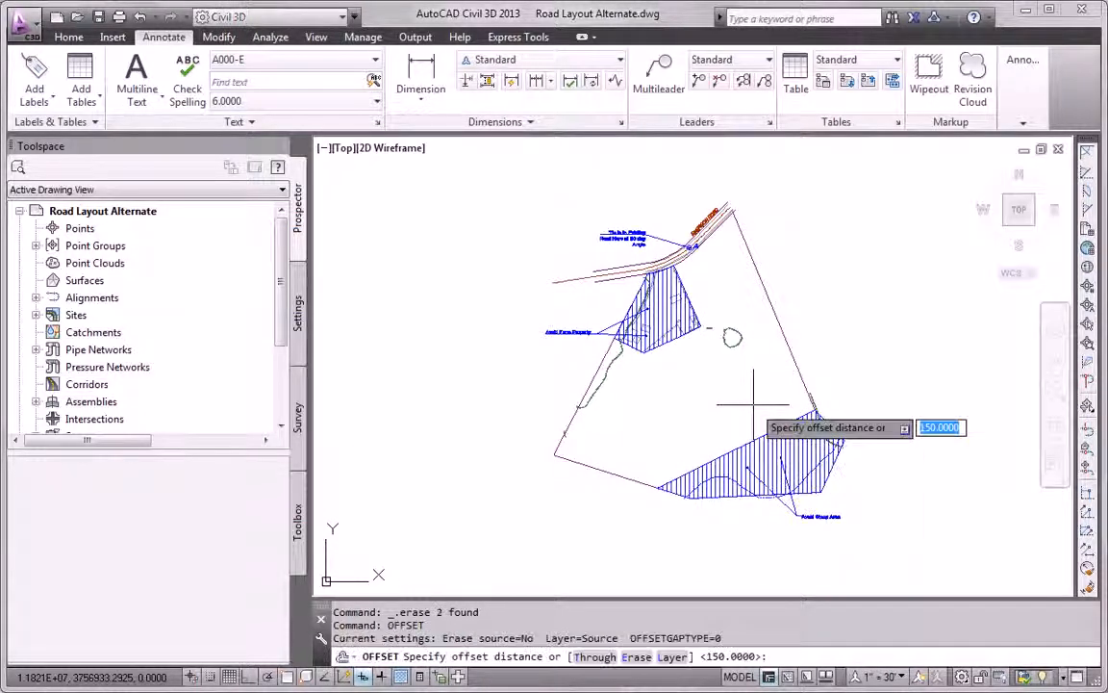
{"action": "type", "text": "150"}
{"action": "key", "text": "Return"}
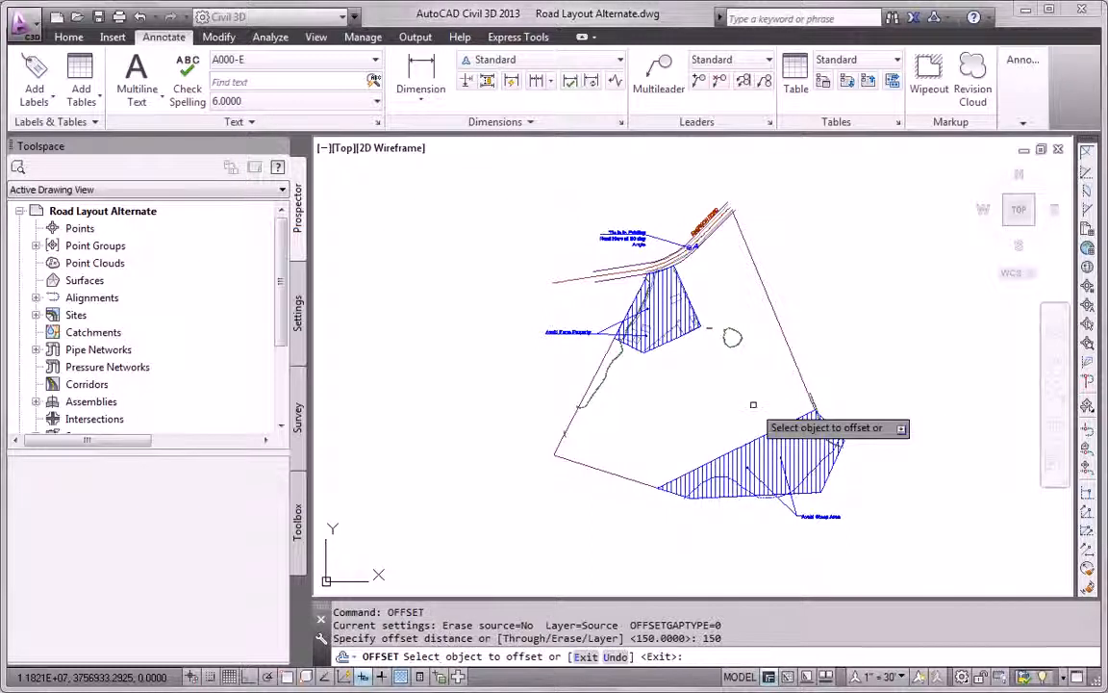
{"action": "left_click", "coordinate": [754, 267]}
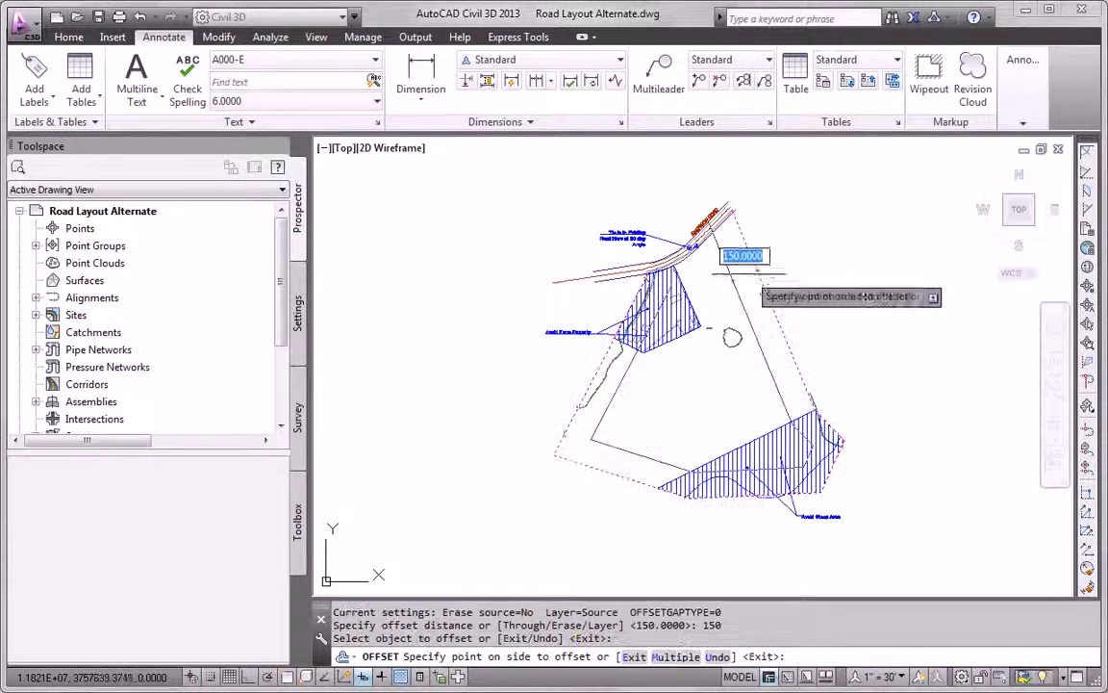
{"action": "left_click", "coordinate": [734, 290]}
{"action": "key", "text": "Escape"}
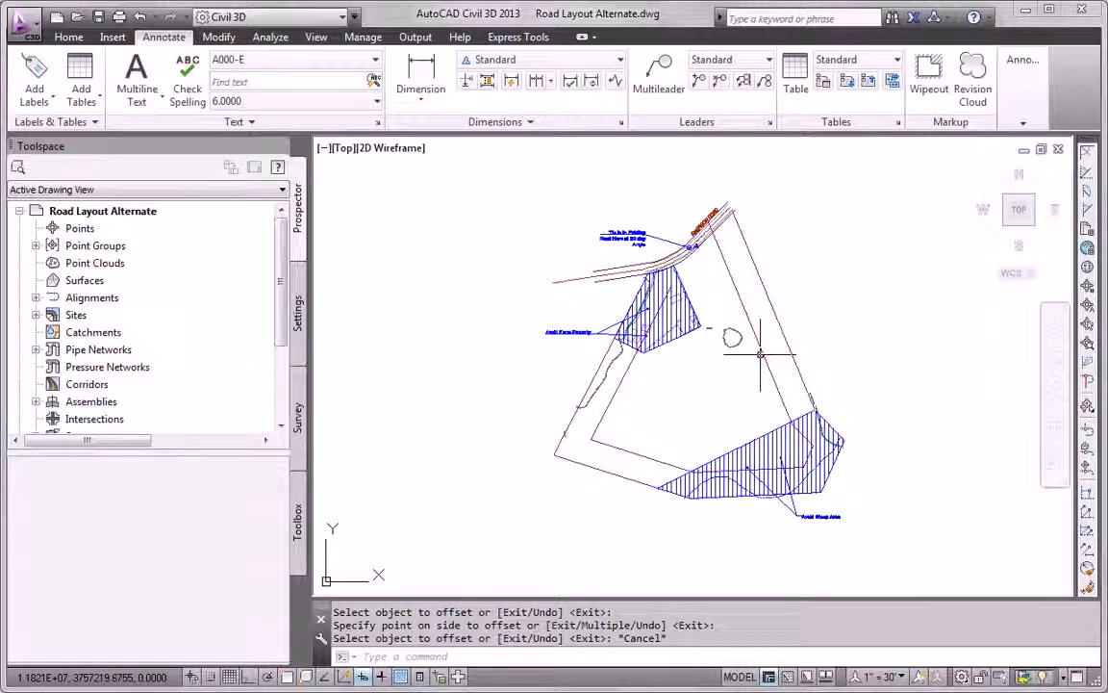
Offset the outline of the hatched steep area outward by 150.
{"action": "mouse_move", "coordinate": [762, 356]}
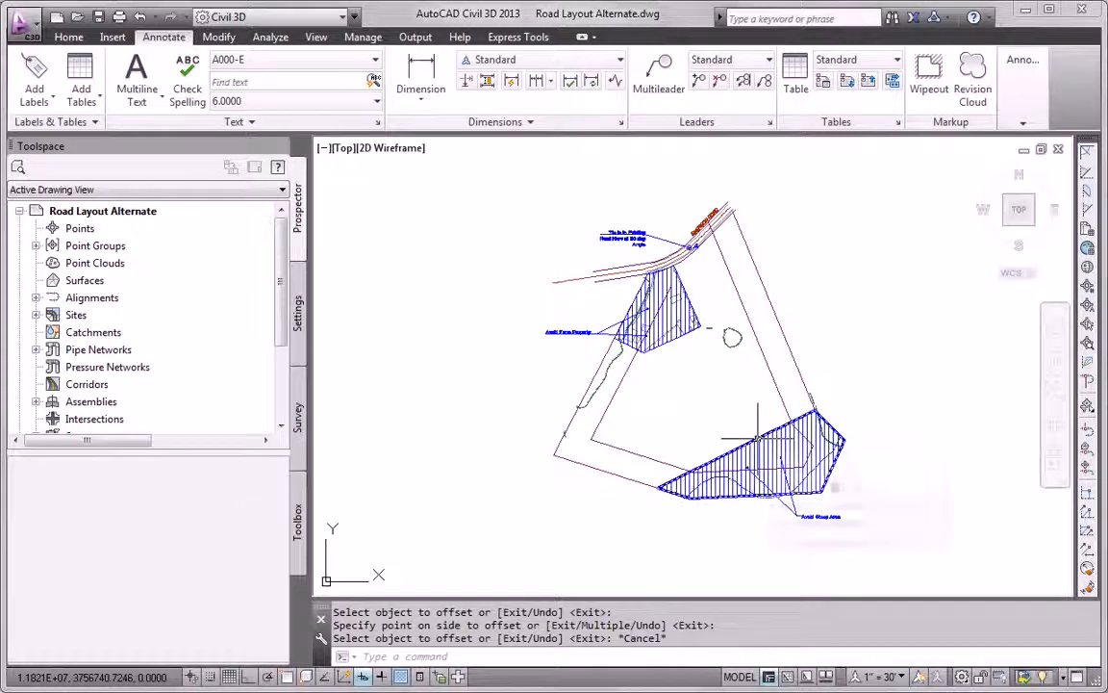
{"action": "type", "text": "offset"}
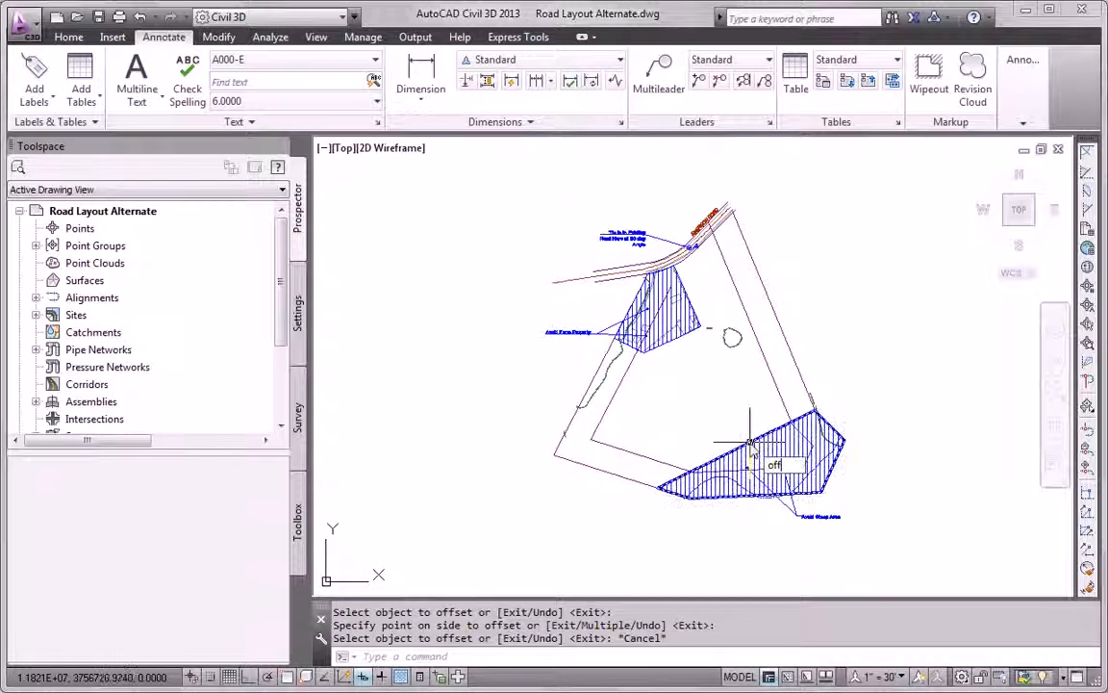
{"action": "key", "text": "Return"}
{"action": "key", "text": "Return"}
{"action": "left_click", "coordinate": [749, 441]}
{"action": "left_click", "coordinate": [731, 423]}
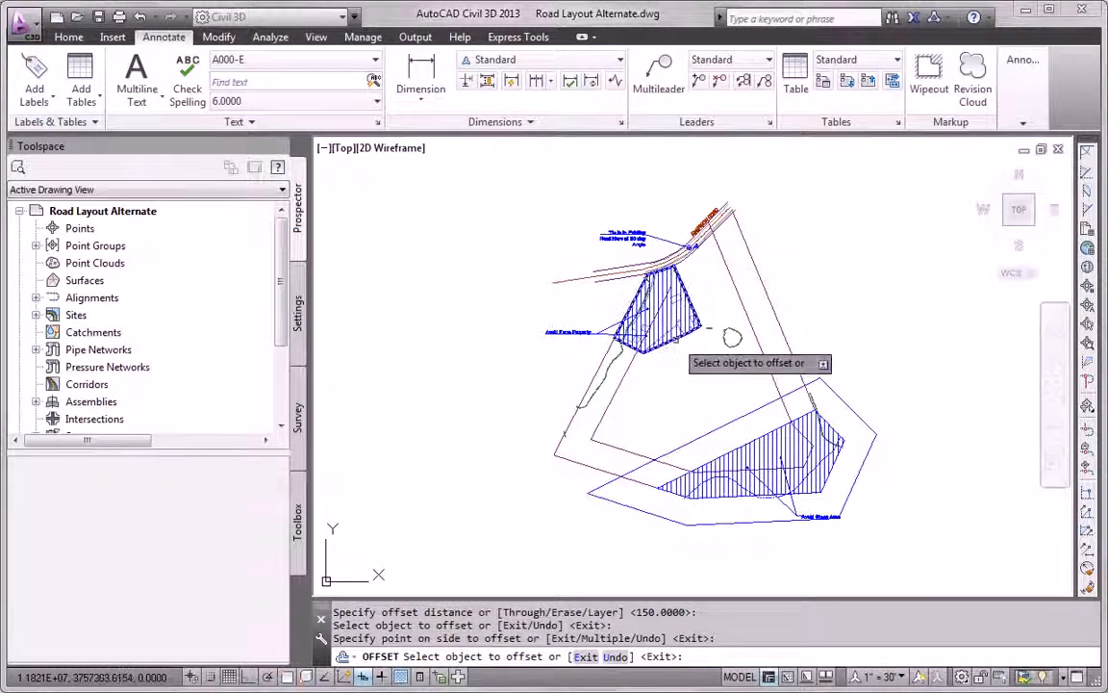
Offset the outline of the hatched farm property outward by 150.
{"action": "left_click", "coordinate": [702, 327]}
{"action": "left_click", "coordinate": [693, 416]}
{"action": "key", "text": "Escape"}
{"action": "key", "text": "Escape"}
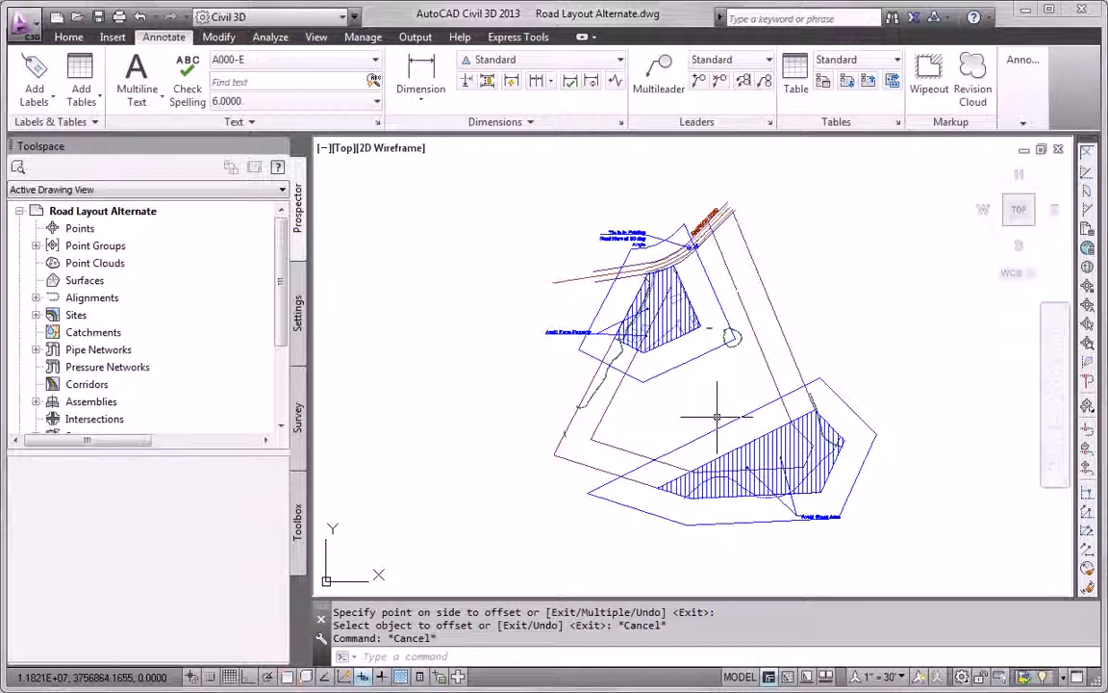
Measure the distance between the farm property's offset outline and the steep area's offset outline.
{"action": "type", "text": "di"}
{"action": "key", "text": "Return"}
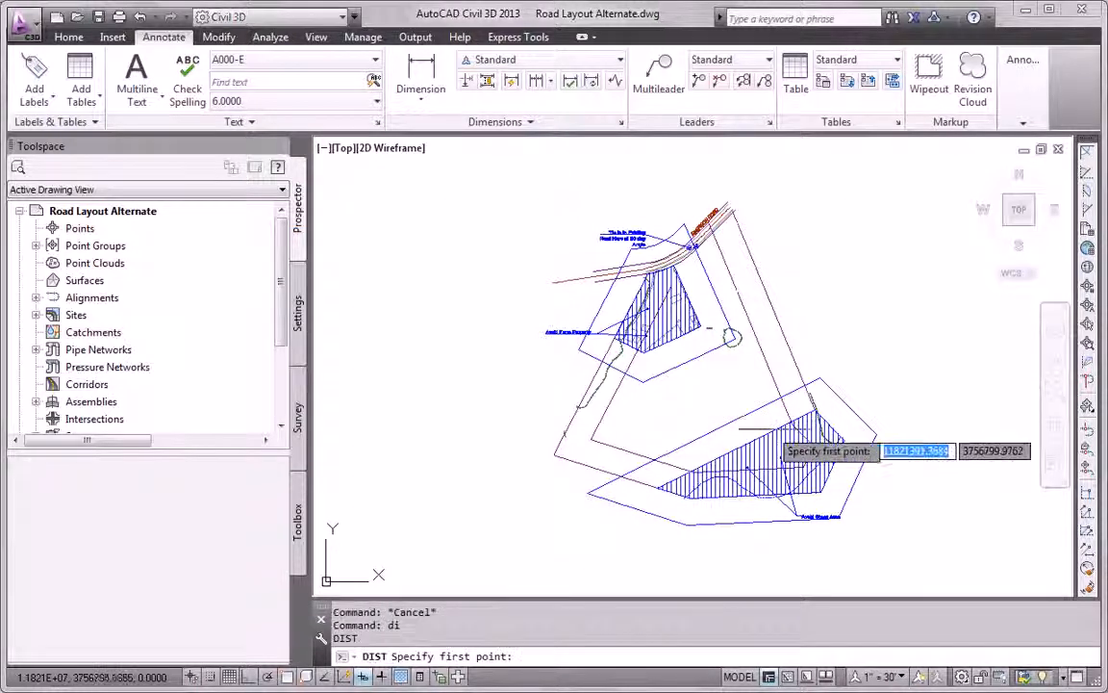
{"action": "left_click", "coordinate": [674, 339]}
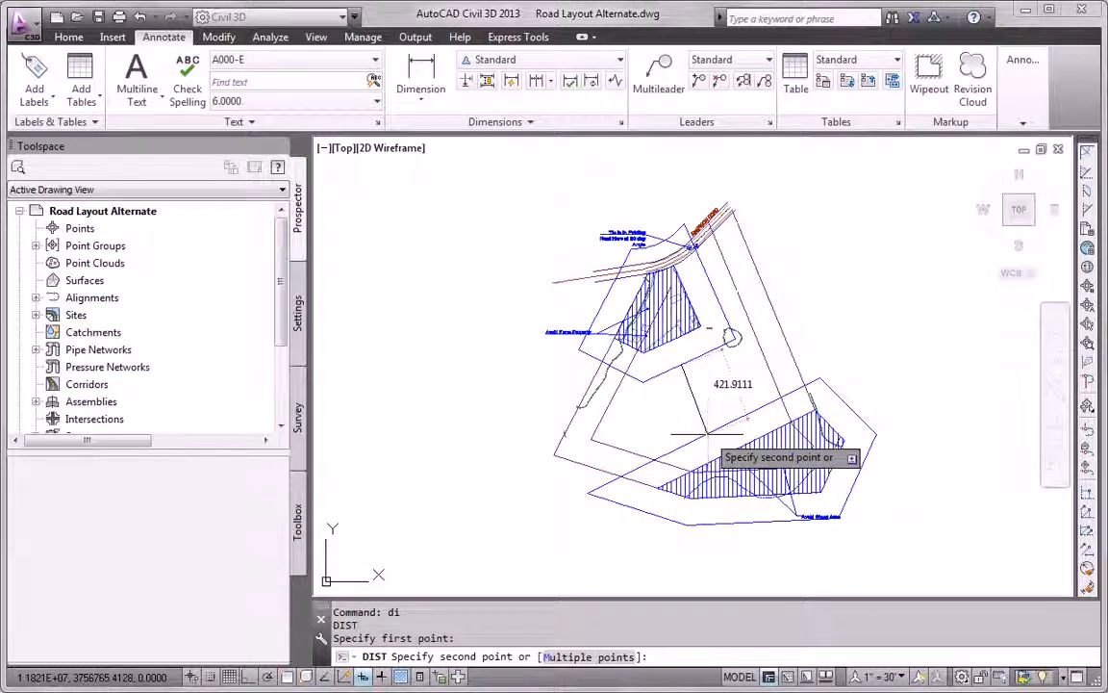
{"action": "key", "text": "Escape"}
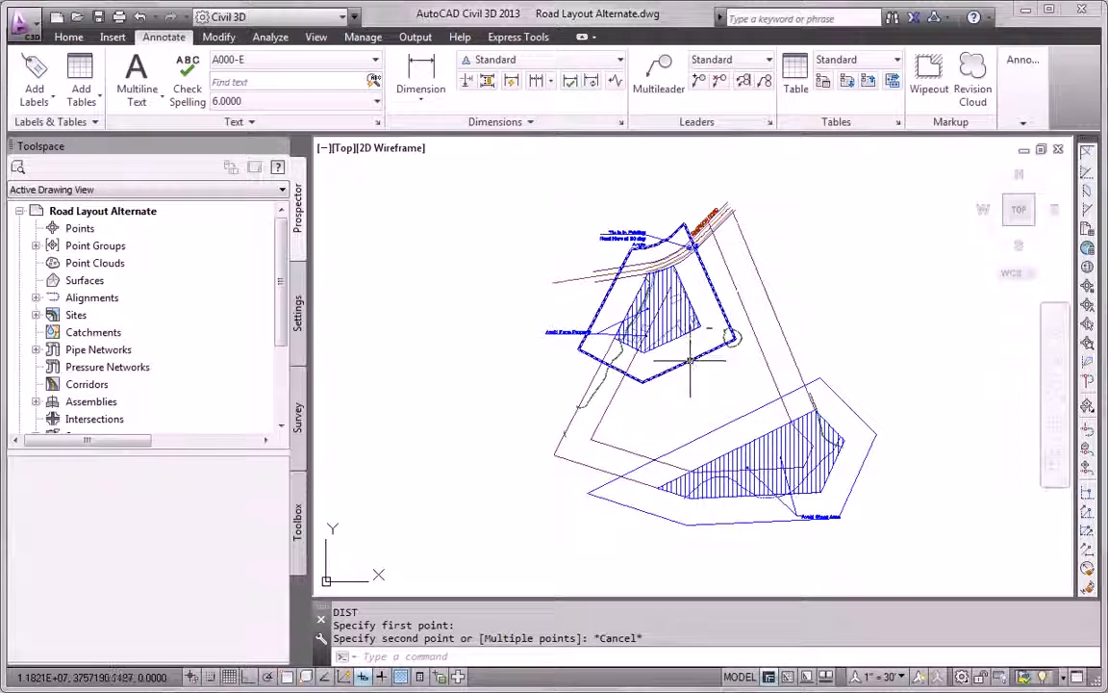
Delete the farm property's offset outline and trim the steep area's offset to the segment inside the inner boundary.
{"action": "left_click", "coordinate": [690, 361]}
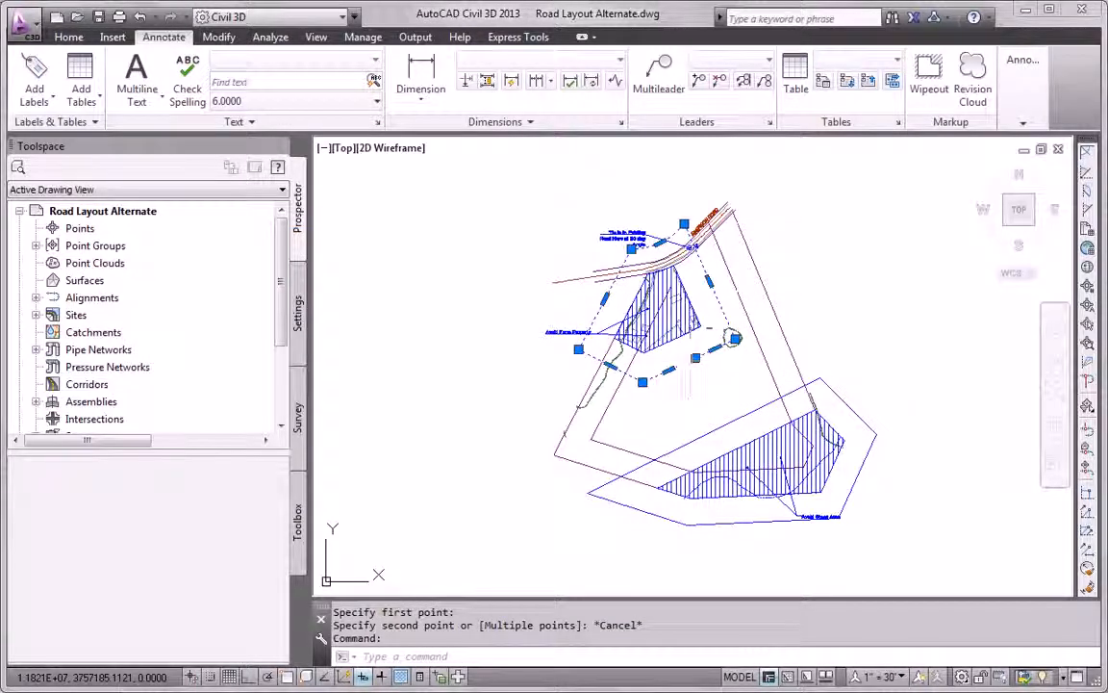
{"action": "key", "text": "Delete"}
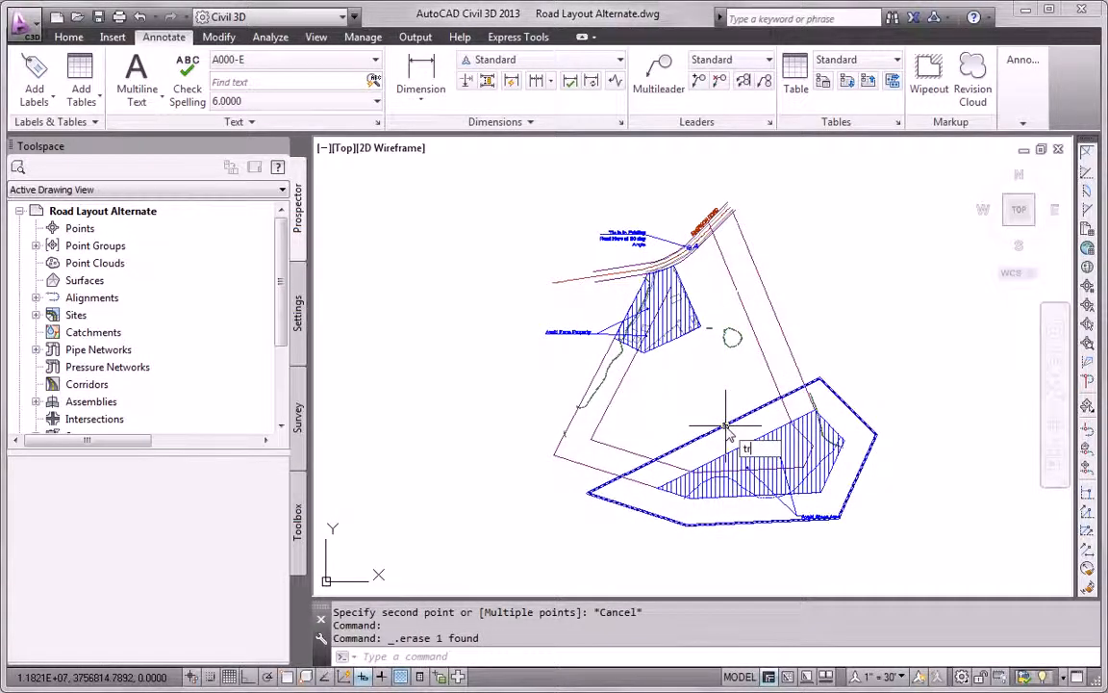
{"action": "type", "text": "tr"}
{"action": "key", "text": "Return"}
{"action": "left_click", "coordinate": [775, 382]}
{"action": "key", "text": "Return"}
{"action": "left_click", "coordinate": [788, 392]}
{"action": "key", "text": "Return"}
Offset the trimmed steep-area line three times in succession toward the farm property, 150 apart.
{"action": "type", "text": "off"}
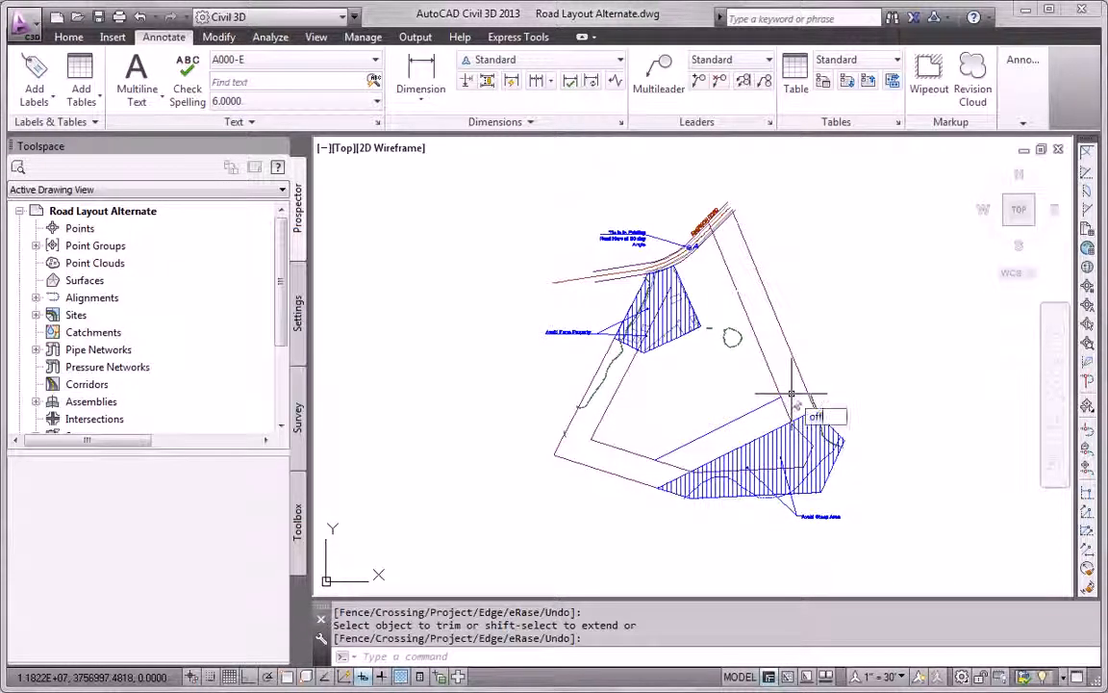
{"action": "type", "text": "set"}
{"action": "key", "text": "Return"}
{"action": "key", "text": "Return"}
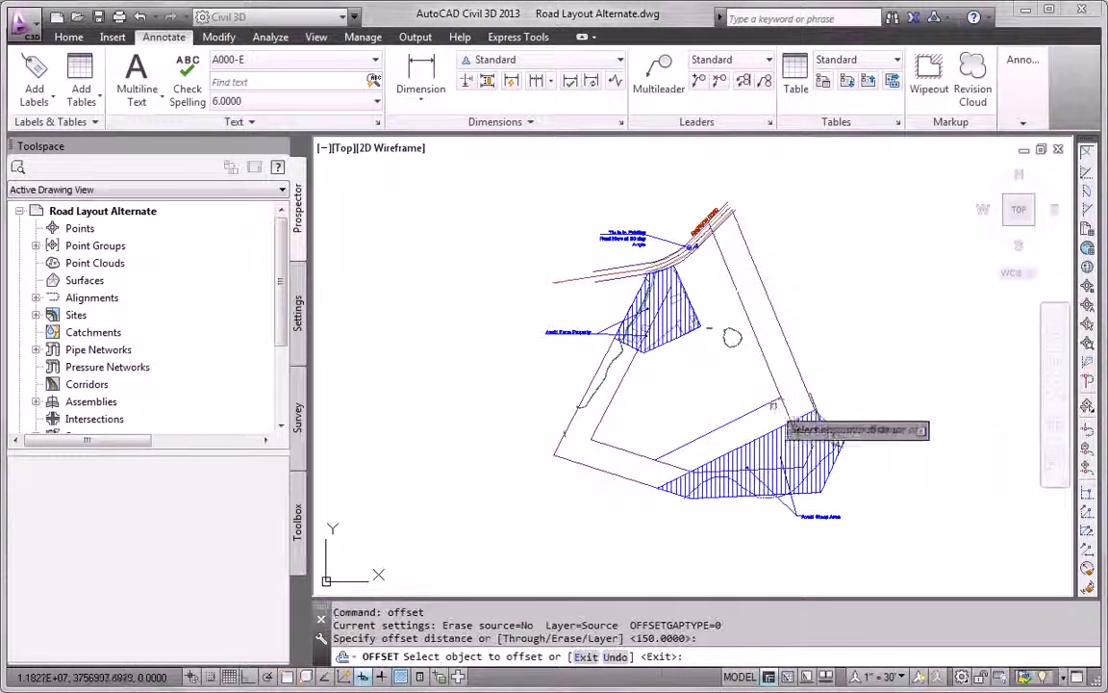
{"action": "left_click", "coordinate": [808, 404]}
{"action": "left_click", "coordinate": [751, 412]}
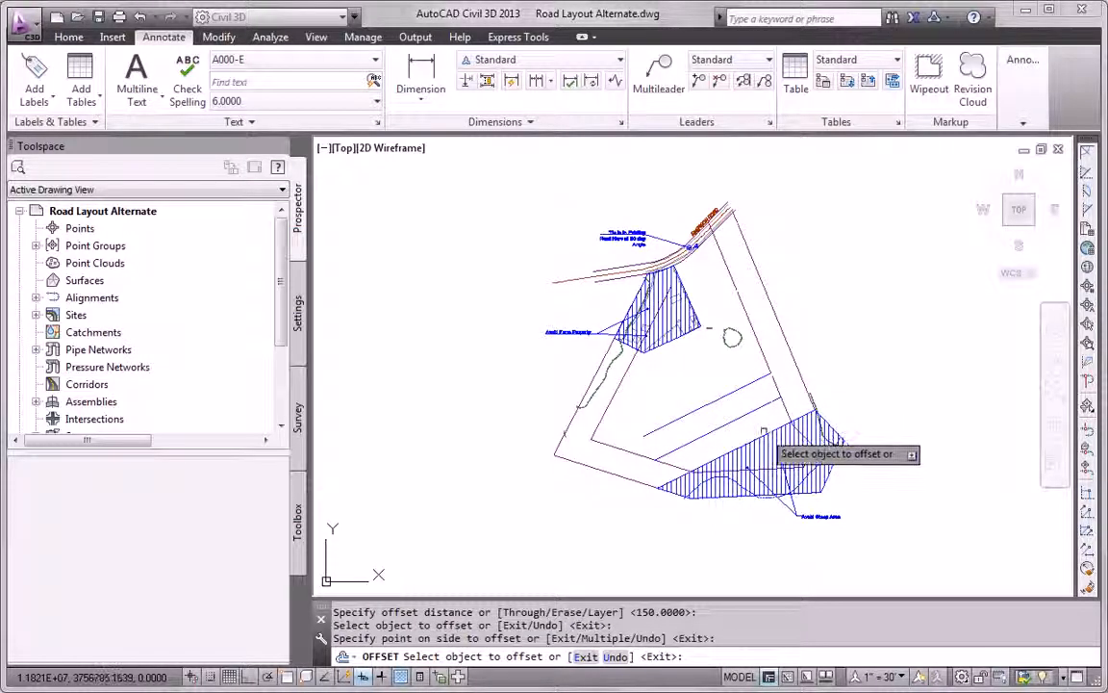
{"action": "left_click", "coordinate": [738, 389]}
{"action": "left_click", "coordinate": [729, 377]}
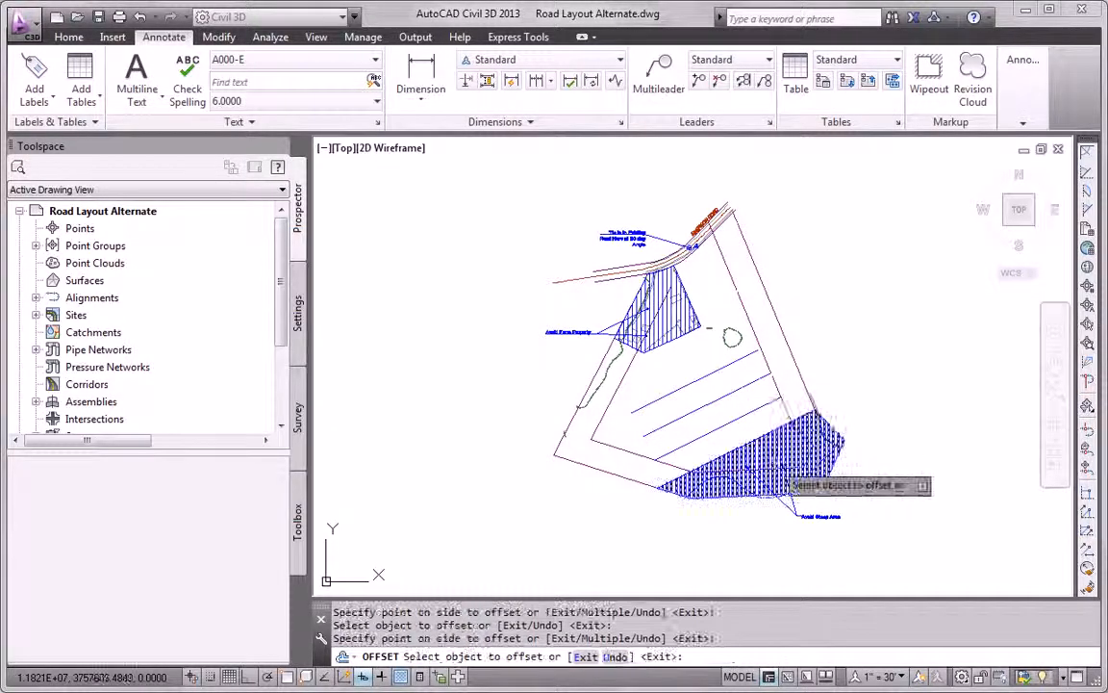
{"action": "left_click", "coordinate": [723, 381]}
{"action": "left_click", "coordinate": [774, 375]}
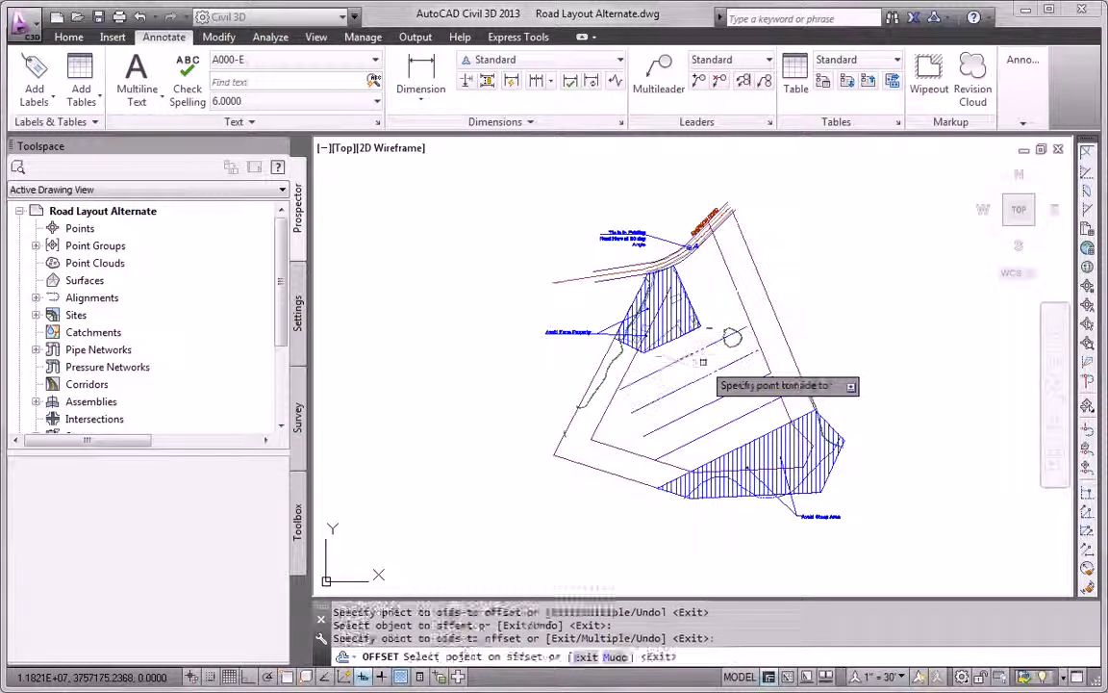
{"action": "key", "text": "Escape"}
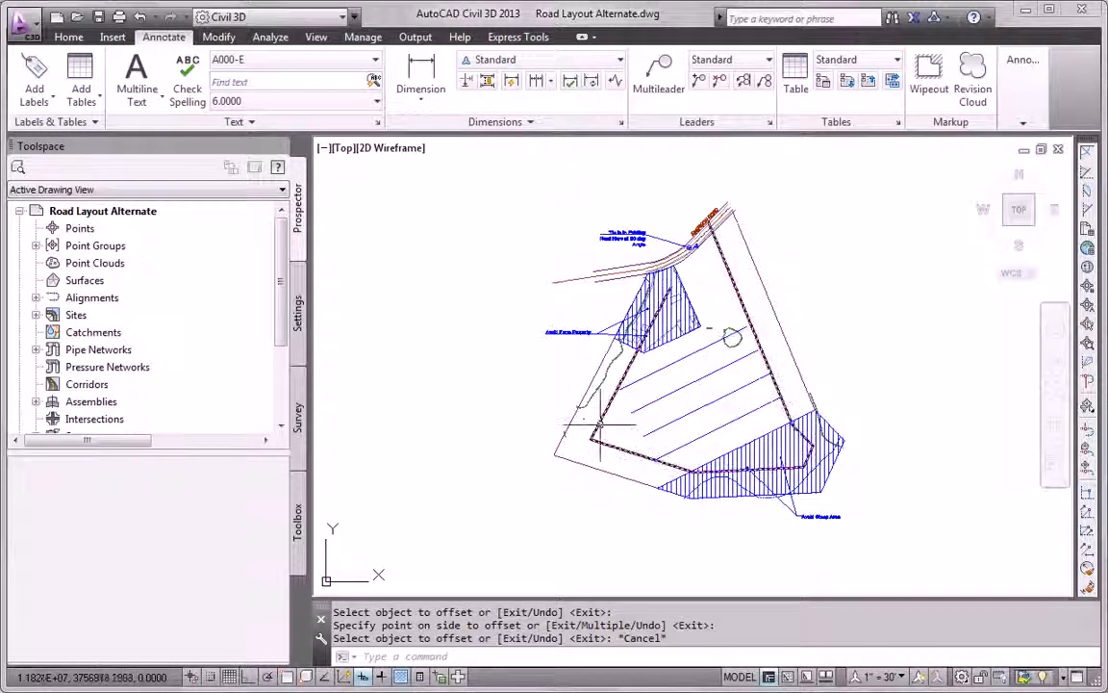
{"action": "type", "text": "ex"}
{"action": "key", "text": "Return"}
{"action": "left_click", "coordinate": [636, 433]}
{"action": "left_click", "coordinate": [608, 460]}
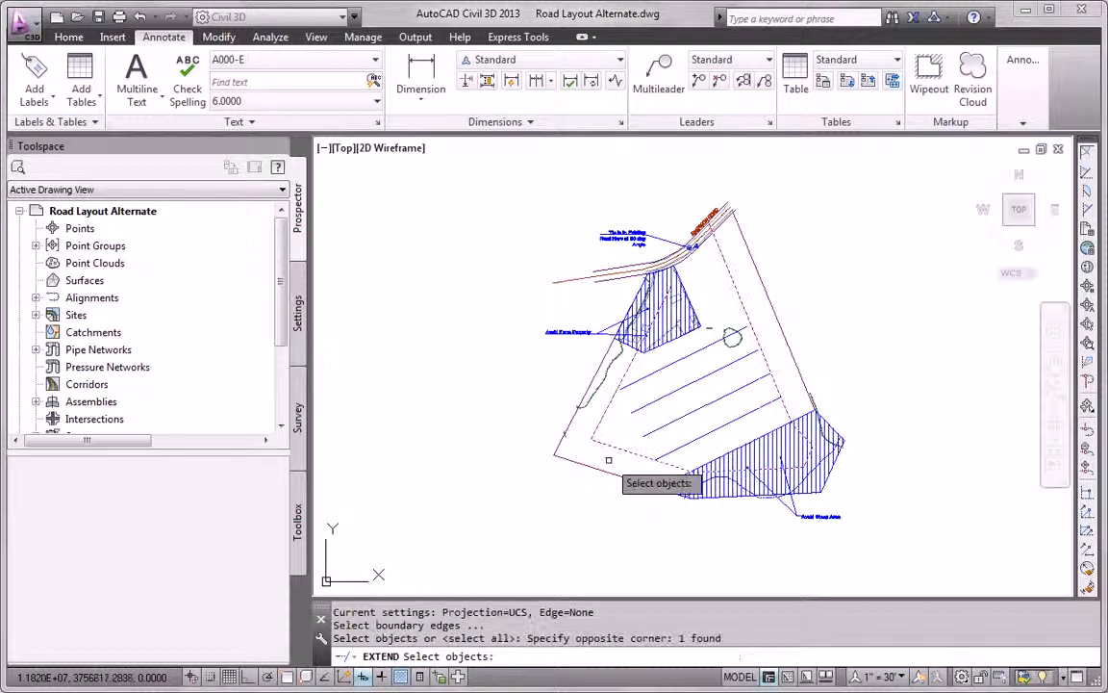
{"action": "left_click", "coordinate": [671, 449]}
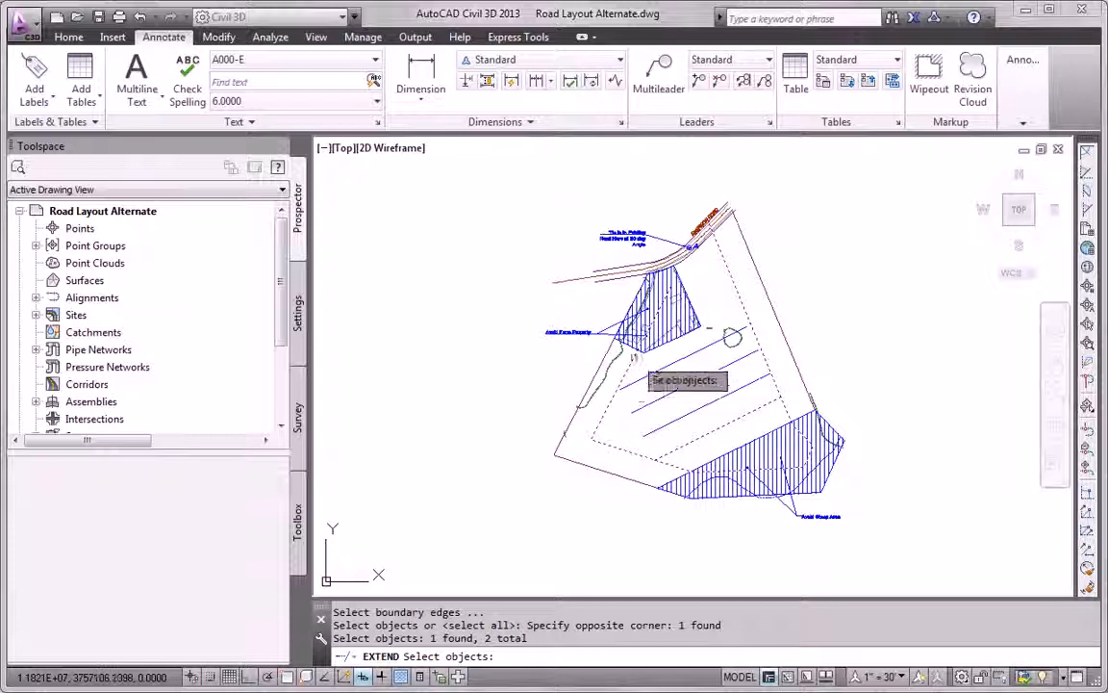
{"action": "left_click", "coordinate": [638, 404]}
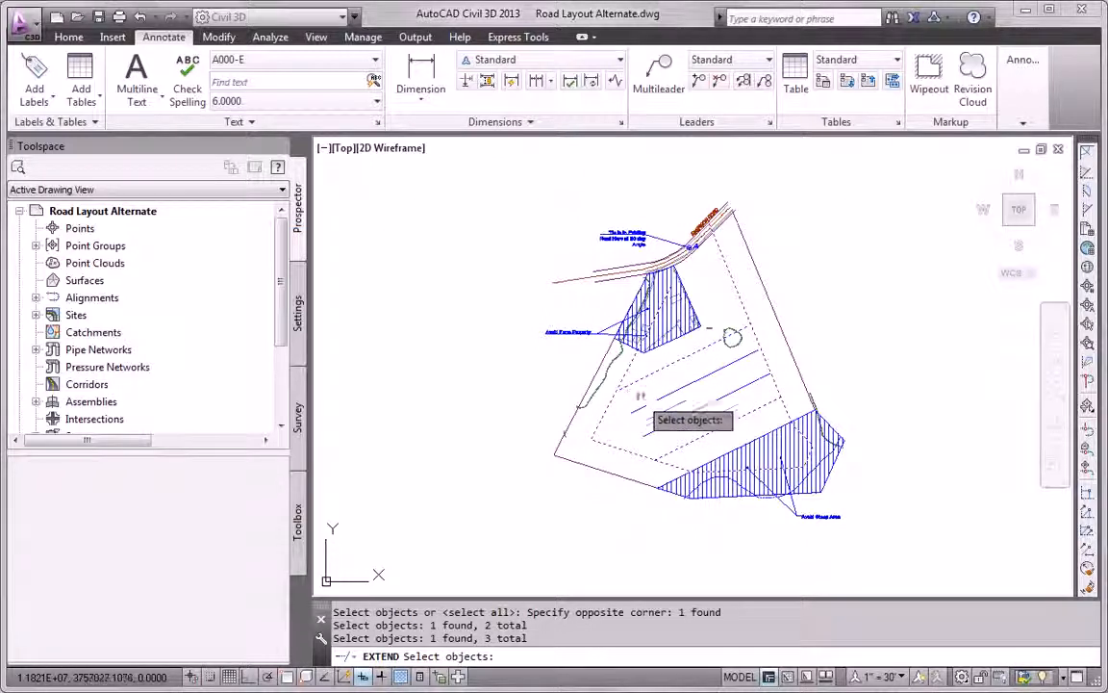
{"action": "key", "text": "Escape"}
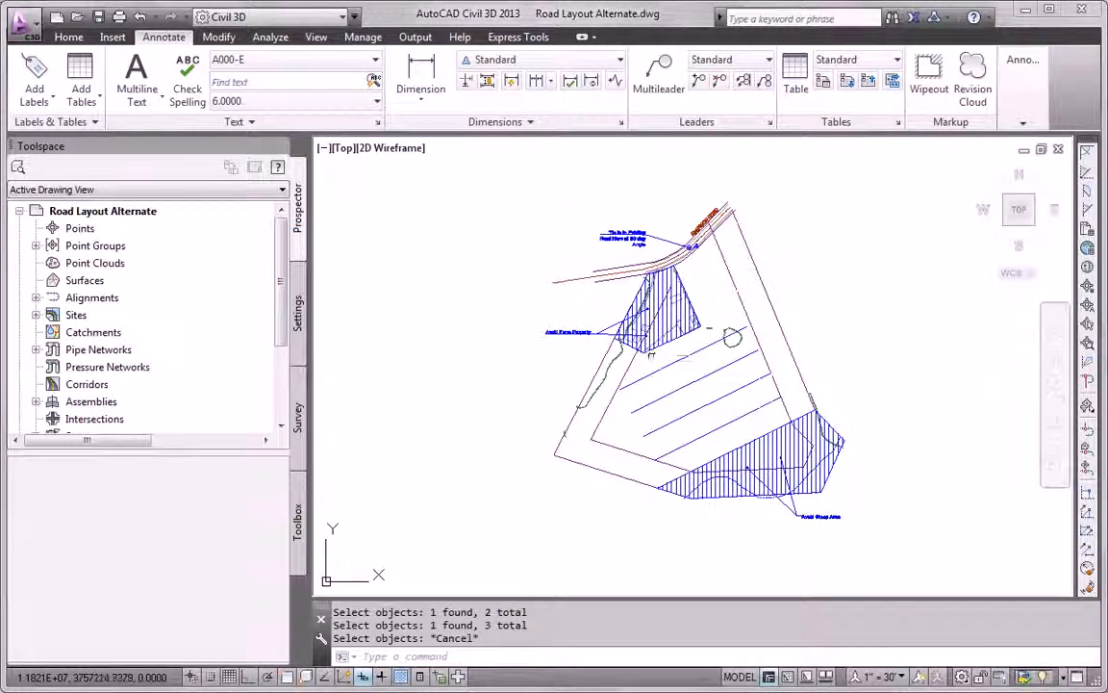
Extend the west end of the second offset line above the trimmed steep-area line to the inner boundary.
{"action": "type", "text": "ex"}
{"action": "key", "text": "Return"}
{"action": "left_click", "coordinate": [624, 409]}
{"action": "key", "text": "Return"}
{"action": "left_click", "coordinate": [643, 380]}
{"action": "key", "text": "Escape"}
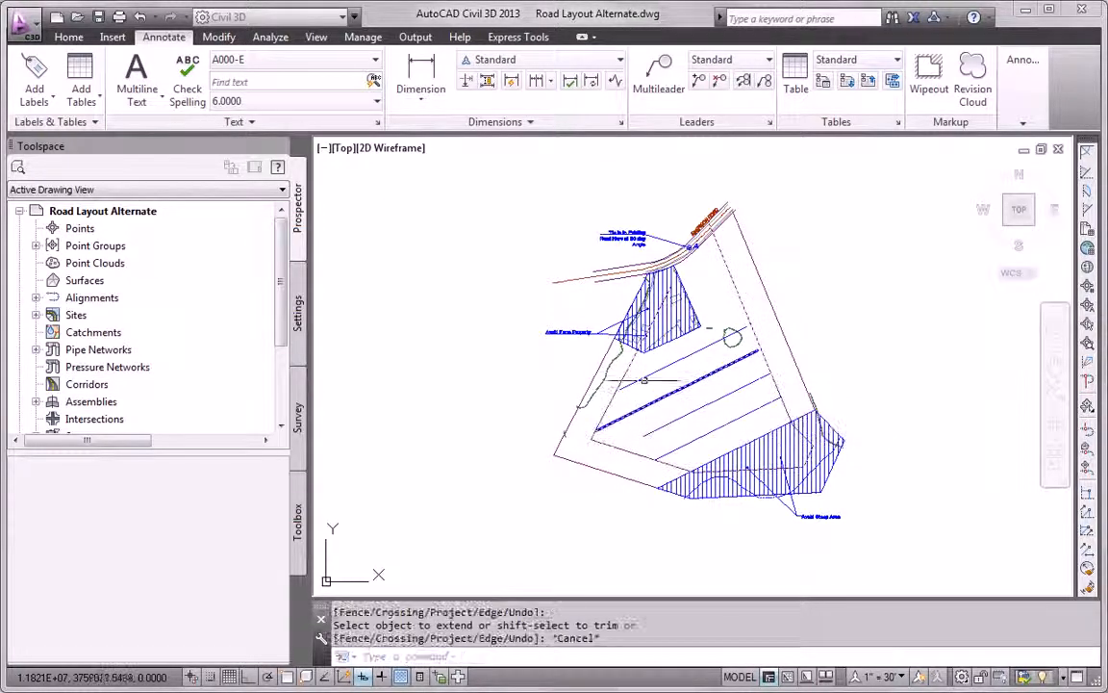
Delete the uppermost parallel line and the one directly above the trimmed steep-area line.
{"action": "left_click", "coordinate": [642, 380]}
{"action": "key", "text": "Delete"}
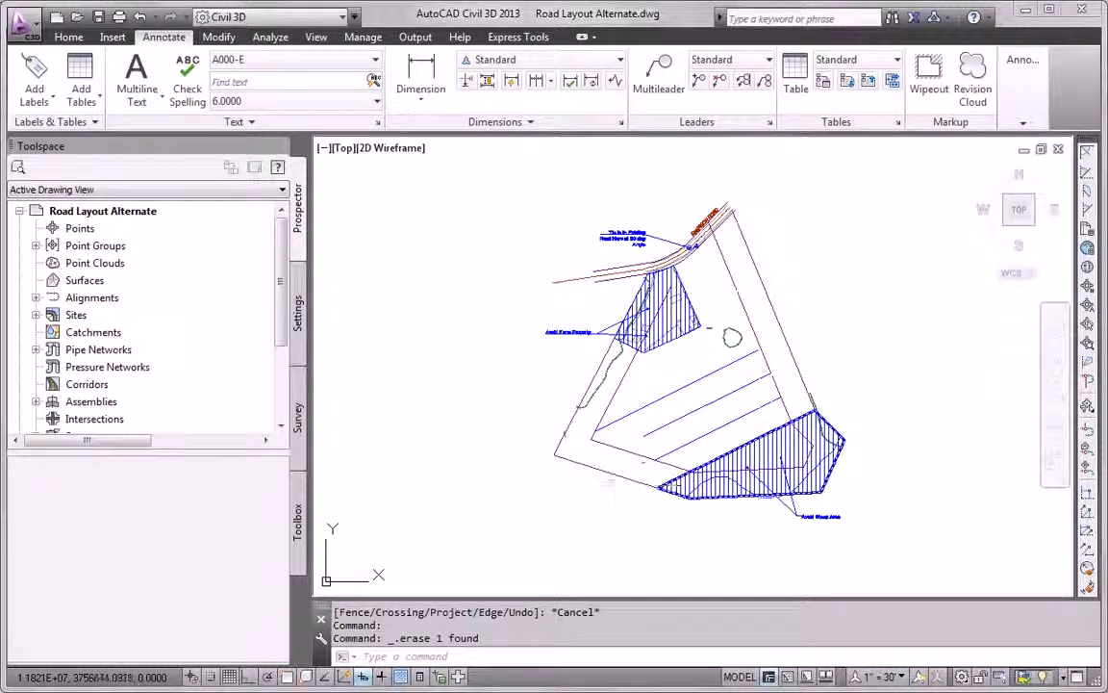
{"action": "left_click", "coordinate": [671, 422]}
{"action": "key", "text": "Delete"}
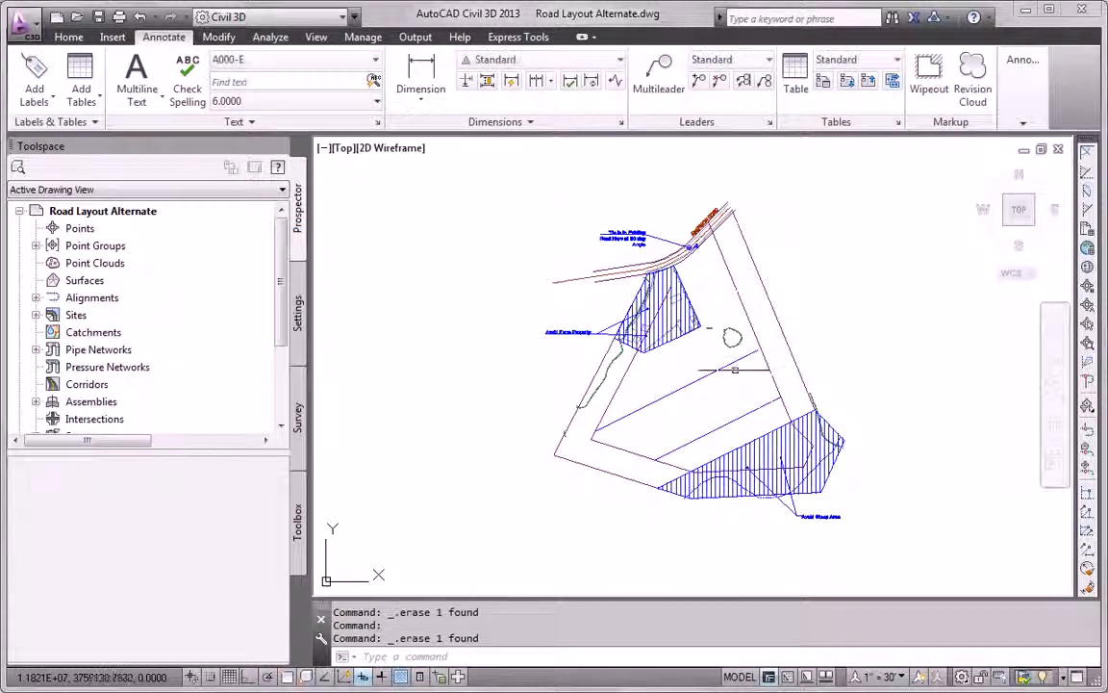
Extend the east end of the upper remaining parallel line to the inner boundary.
{"action": "type", "text": "ex"}
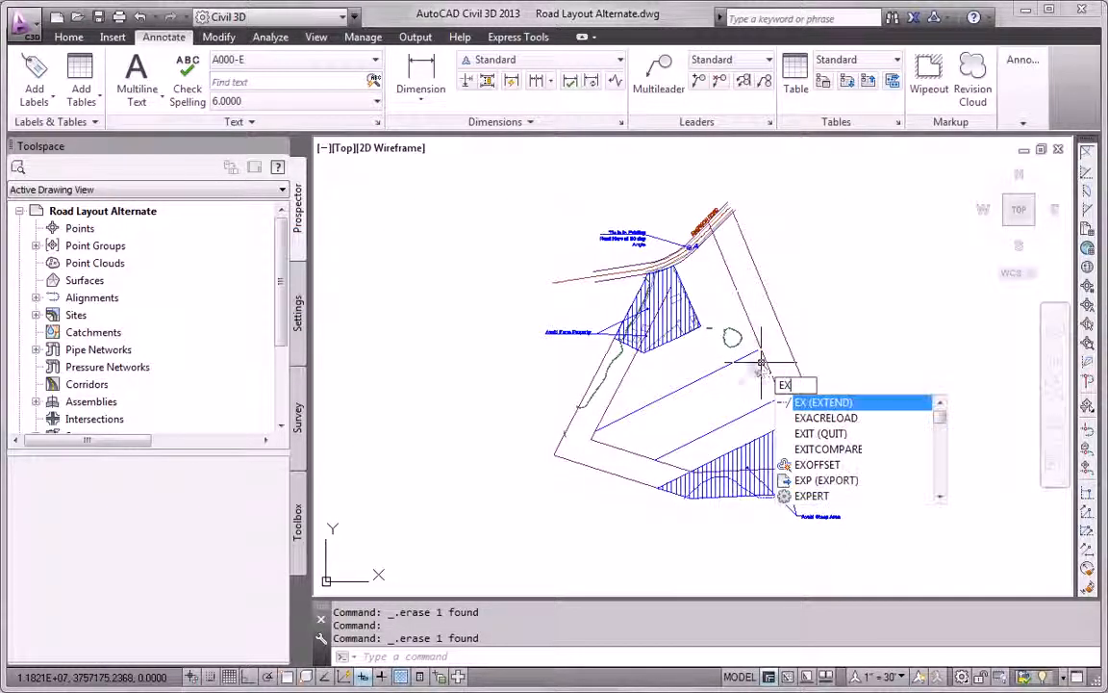
{"action": "key", "text": "Return"}
{"action": "left_click", "coordinate": [777, 393]}
{"action": "key", "text": "Return"}
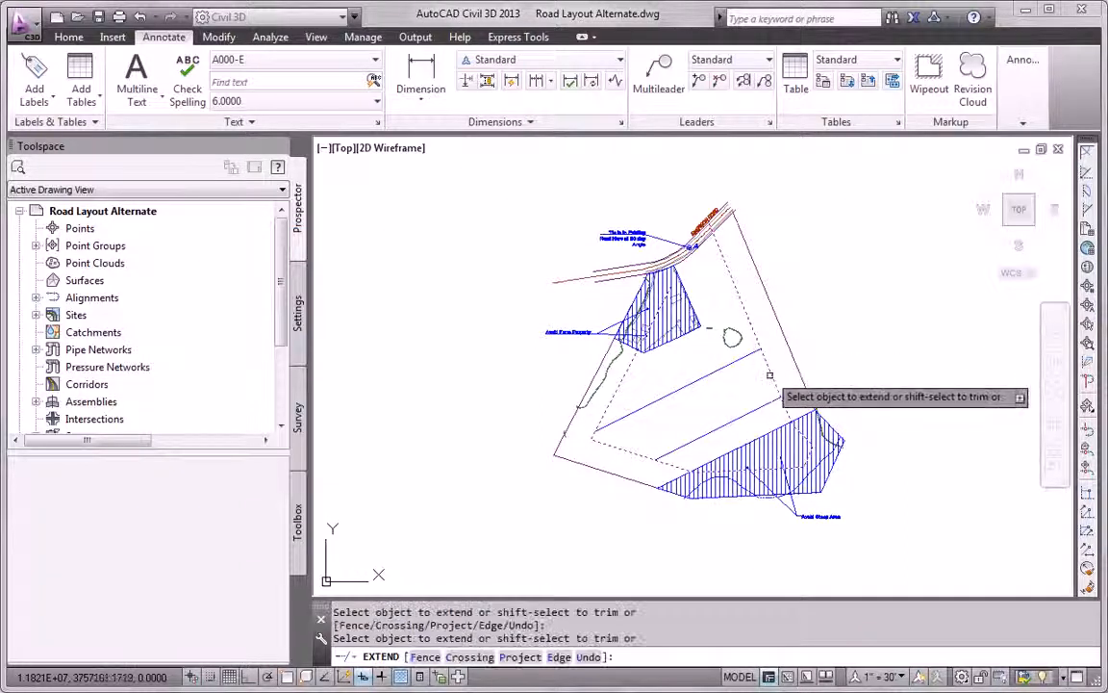
{"action": "key", "text": "Escape"}
Try to extend the east end of the lower parallel line to the inner boundary.
{"action": "key", "text": "Return"}
{"action": "left_click", "coordinate": [781, 402]}
{"action": "key", "text": "Return"}
{"action": "left_click", "coordinate": [772, 402]}
{"action": "key", "text": "Escape"}
{"action": "key", "text": "Escape"}
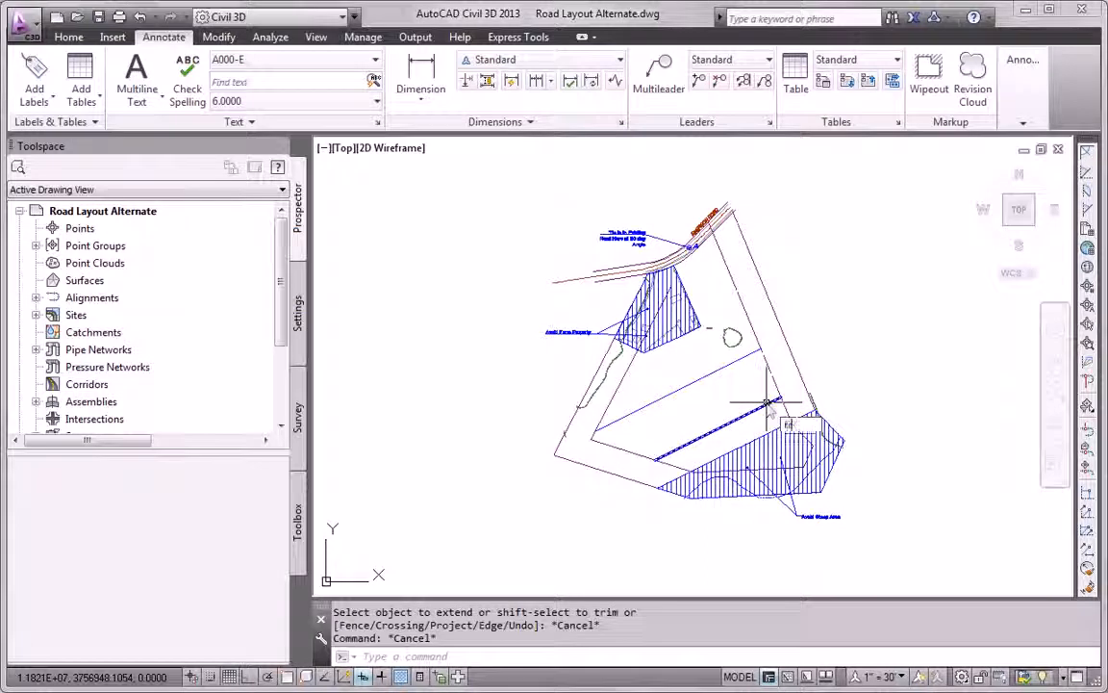
{"action": "type", "text": "tr"}
{"action": "key", "text": "Return"}
{"action": "left_click", "coordinate": [777, 403]}
{"action": "left_click", "coordinate": [782, 405]}
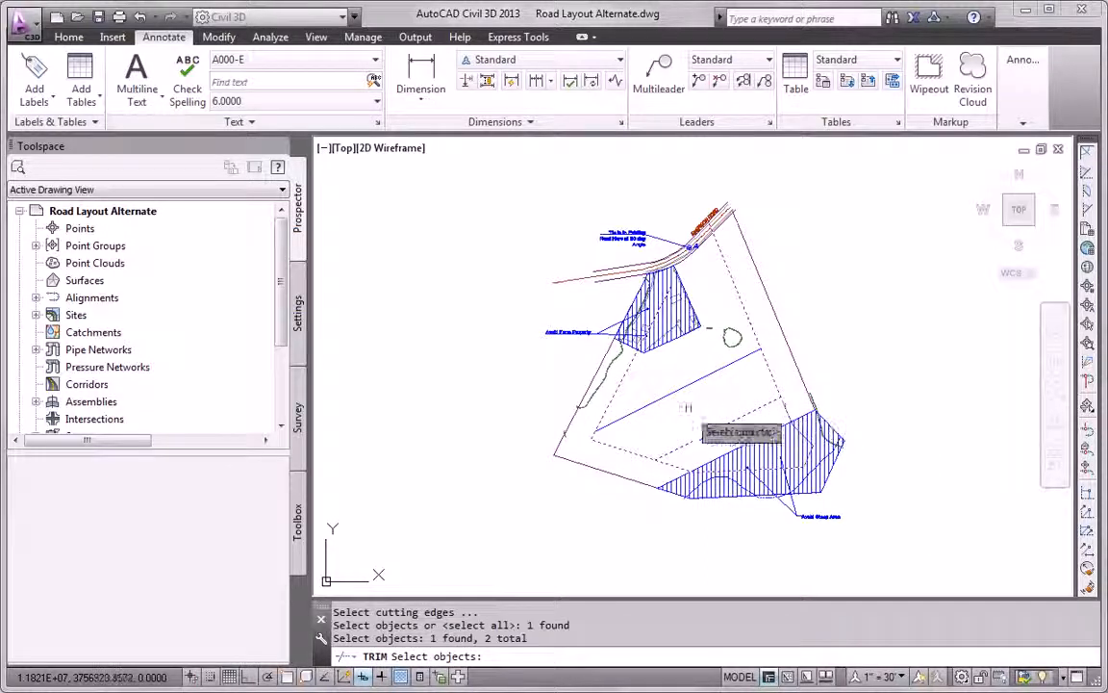
{"action": "key", "text": "Escape"}
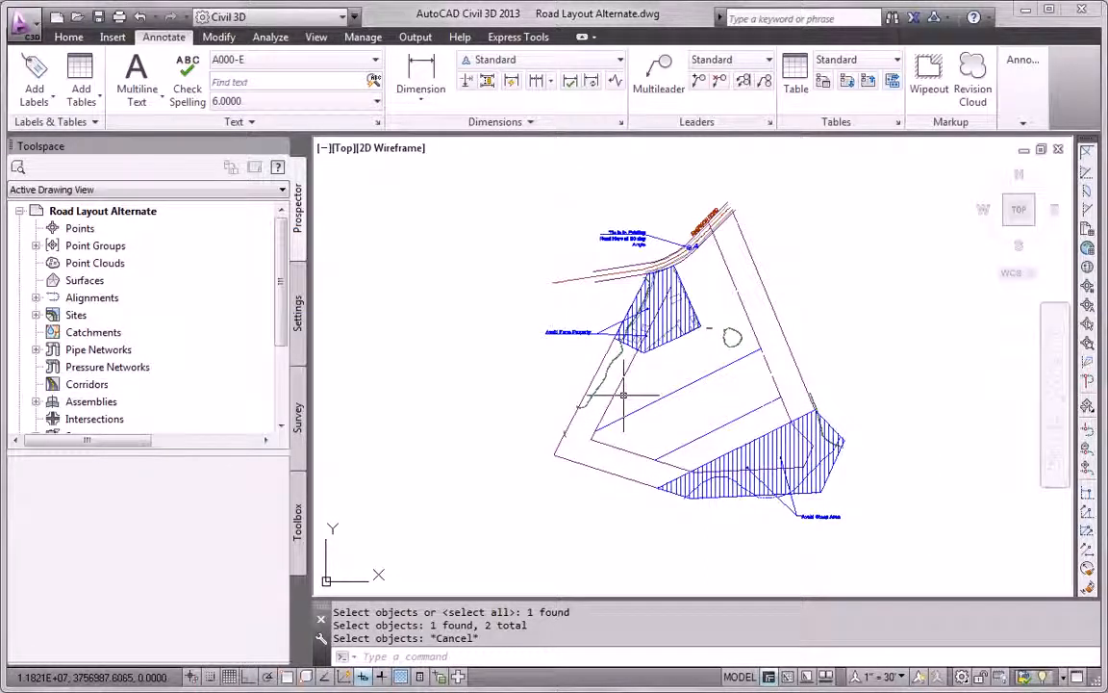
Trim the inner boundary at the lower parallel line, keeping only its east side from the road to that line's east end.
{"action": "key", "text": "Return"}
{"action": "left_click", "coordinate": [689, 447]}
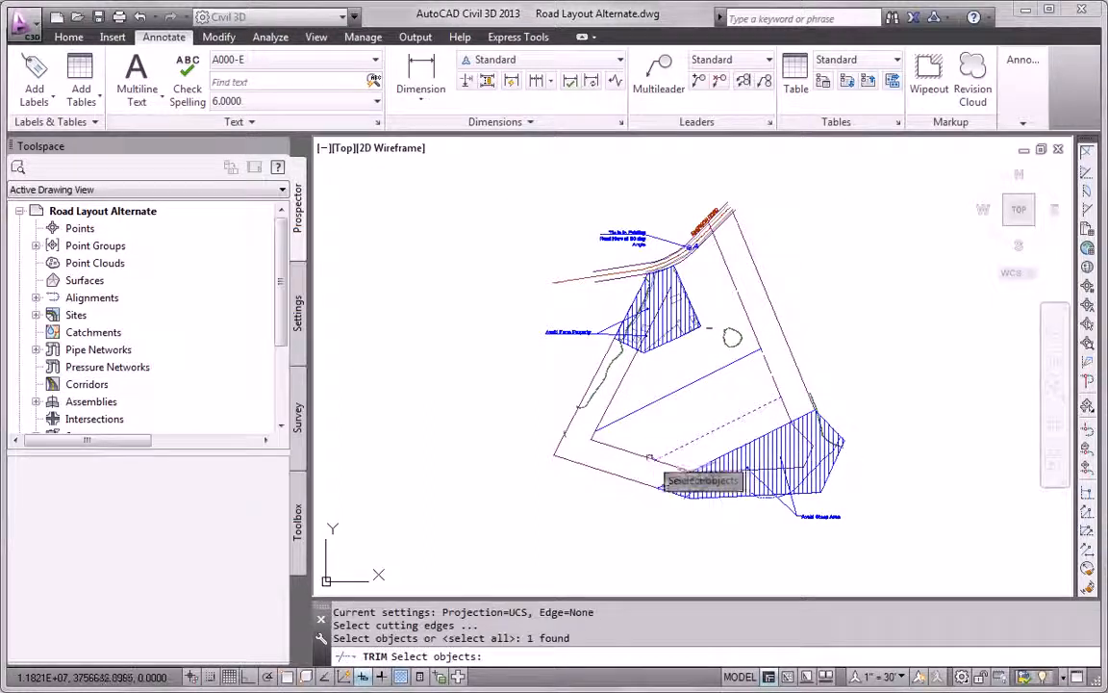
{"action": "key", "text": "Return"}
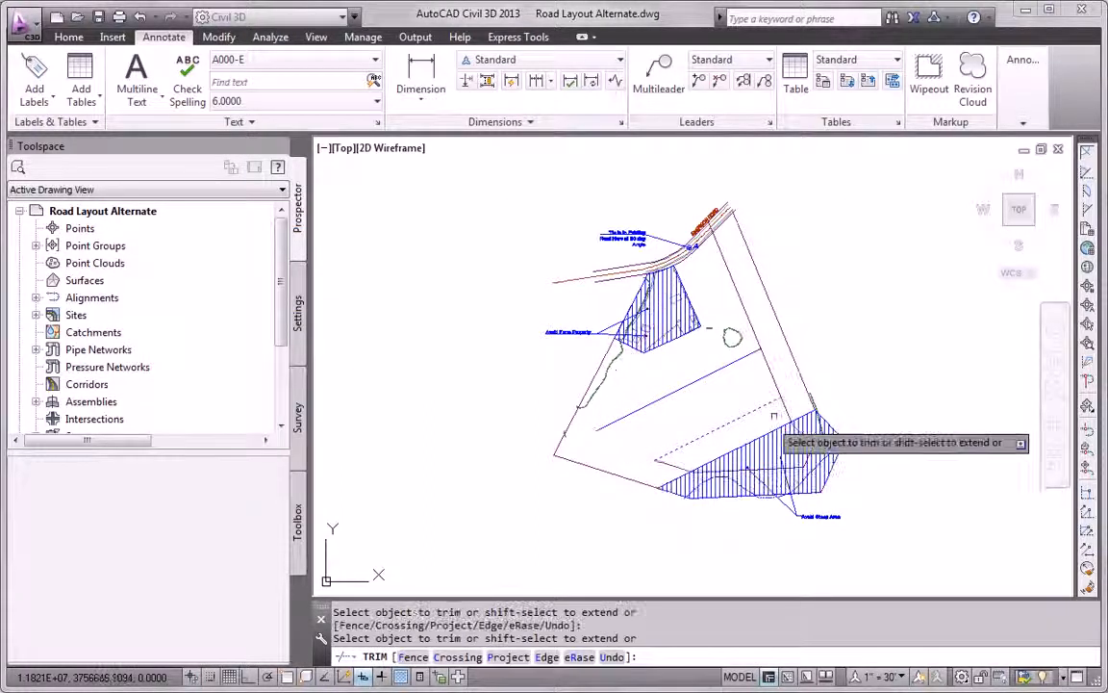
{"action": "key", "text": "Escape"}
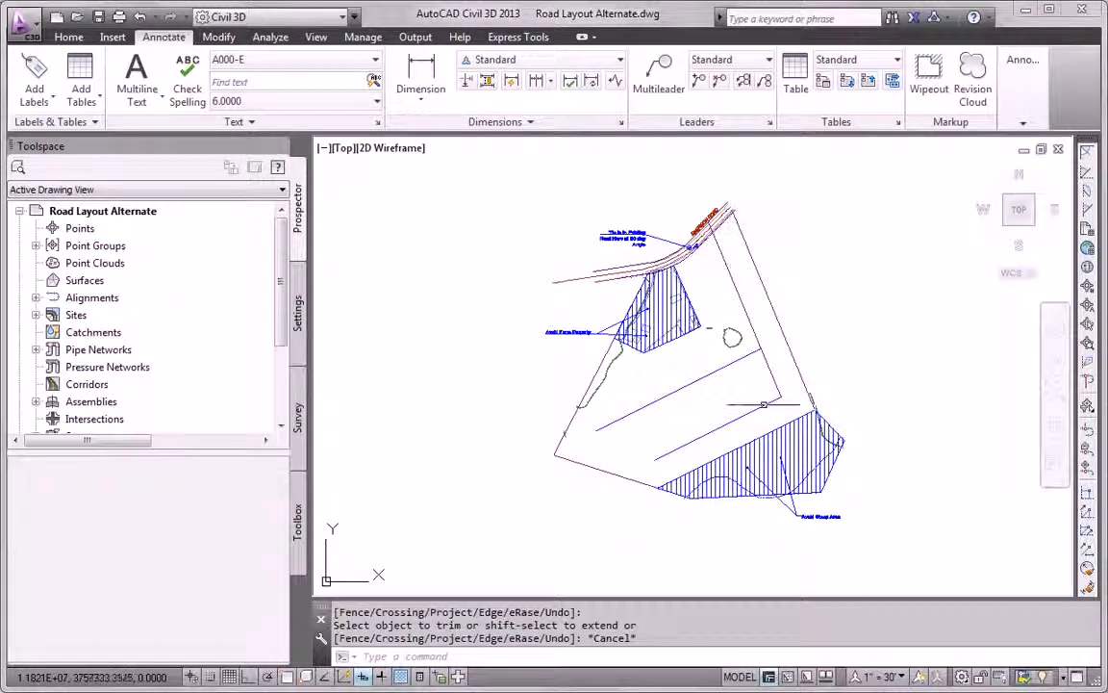
Draw a line from the center of the Emerson Road curve to the center of the circle at tie-in point A.
{"action": "scroll", "coordinate": [771, 257], "scroll_direction": "up", "scroll_amount": 3}
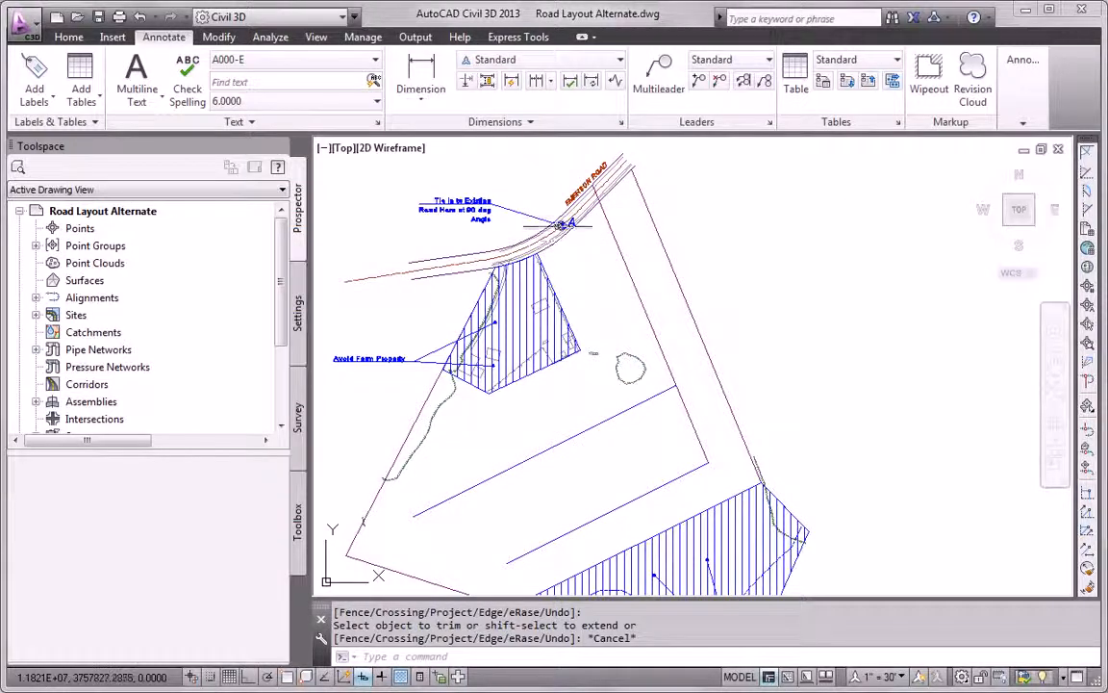
{"action": "scroll", "coordinate": [559, 224], "scroll_direction": "up", "scroll_amount": 4}
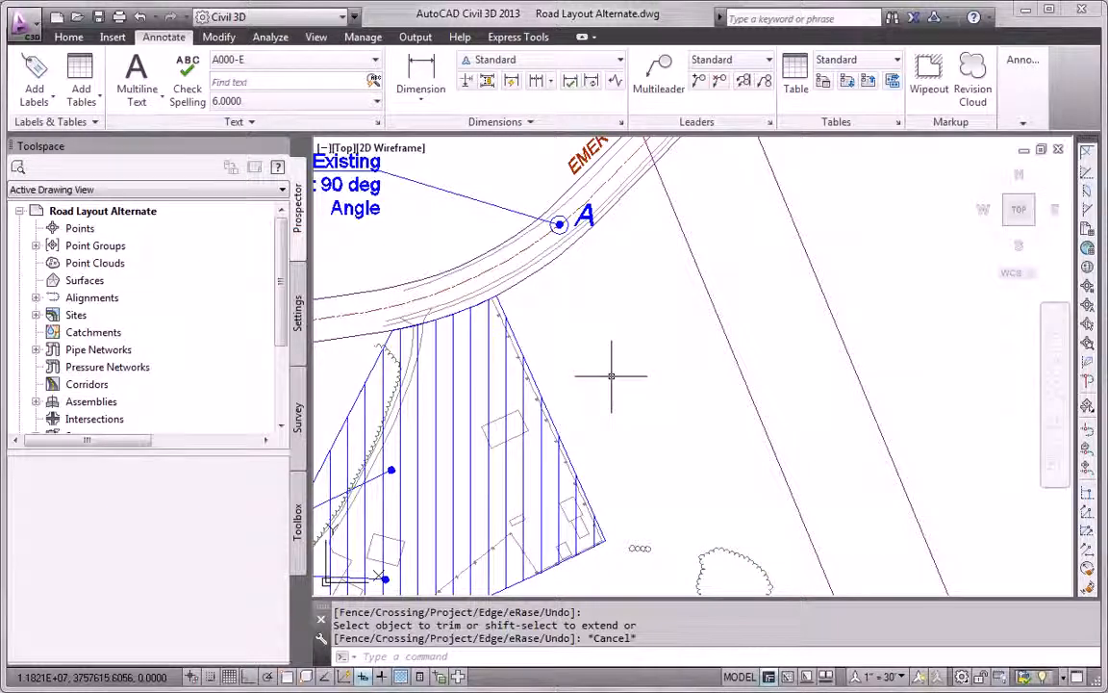
{"action": "type", "text": "L"}
{"action": "key", "text": "Return"}
{"action": "type", "text": "cen"}
{"action": "key", "text": "Return"}
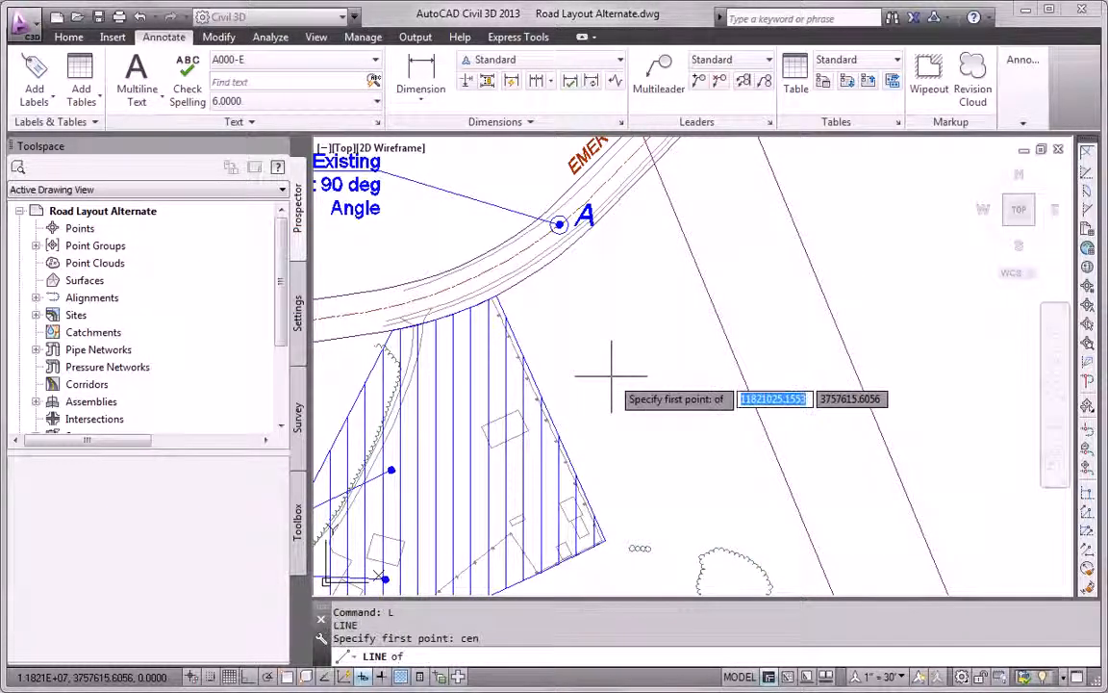
{"action": "left_click", "coordinate": [560, 227]}
{"action": "scroll", "coordinate": [545, 279], "scroll_direction": "down", "scroll_amount": 3}
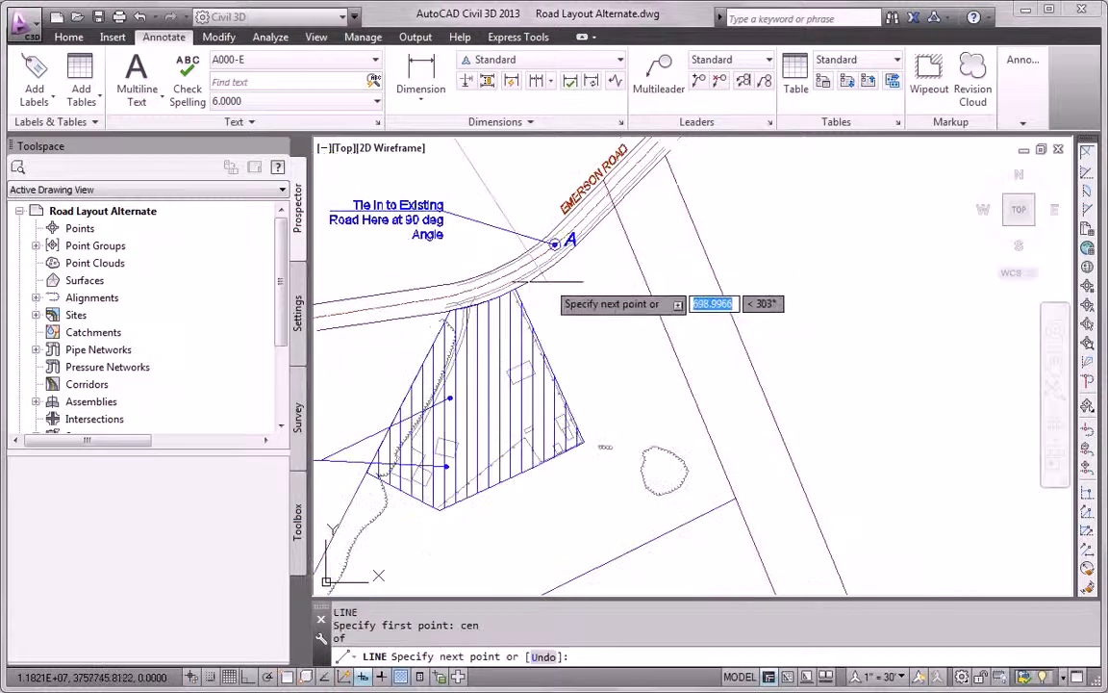
{"action": "right_click", "coordinate": [566, 275], "text": "shift"}
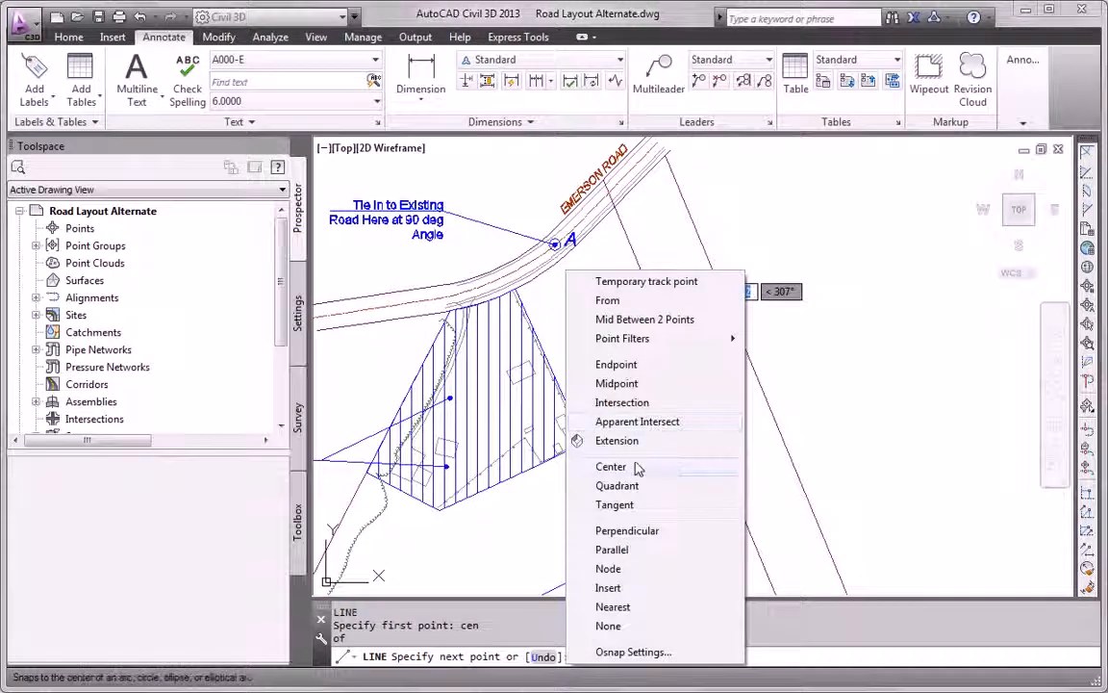
{"action": "left_click", "coordinate": [637, 466]}
{"action": "left_click", "coordinate": [563, 241]}
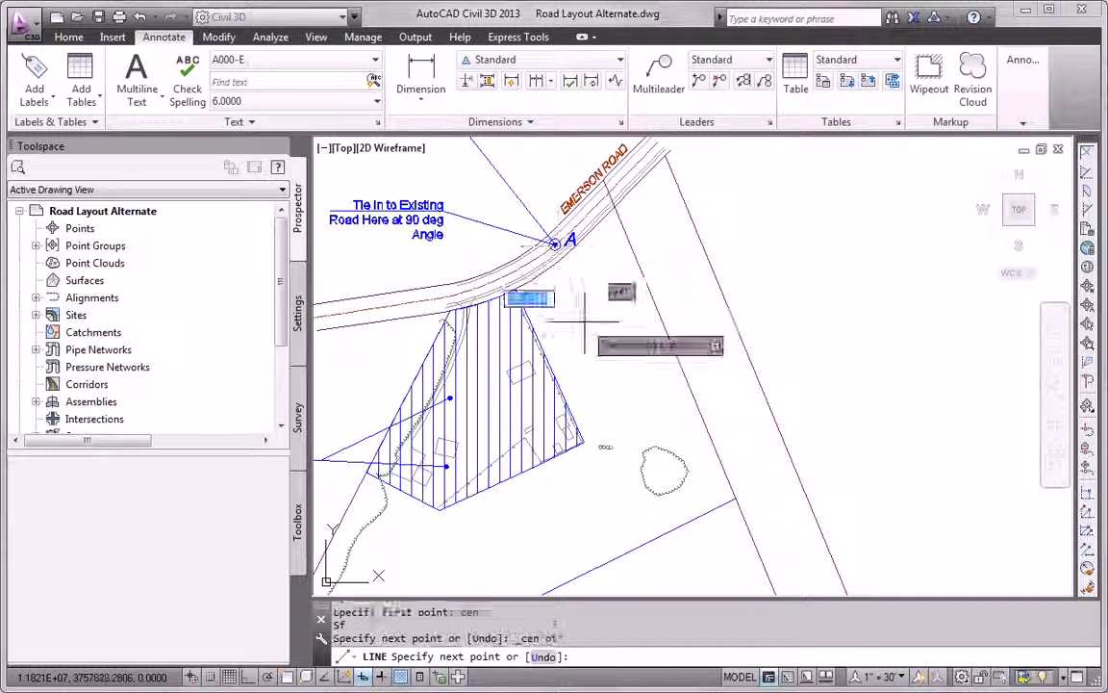
{"action": "key", "text": "Escape"}
Extend the line through point A southeast to the inner boundary's east side.
{"action": "type", "text": "ex"}
{"action": "key", "text": "Return"}
{"action": "left_click", "coordinate": [668, 327]}
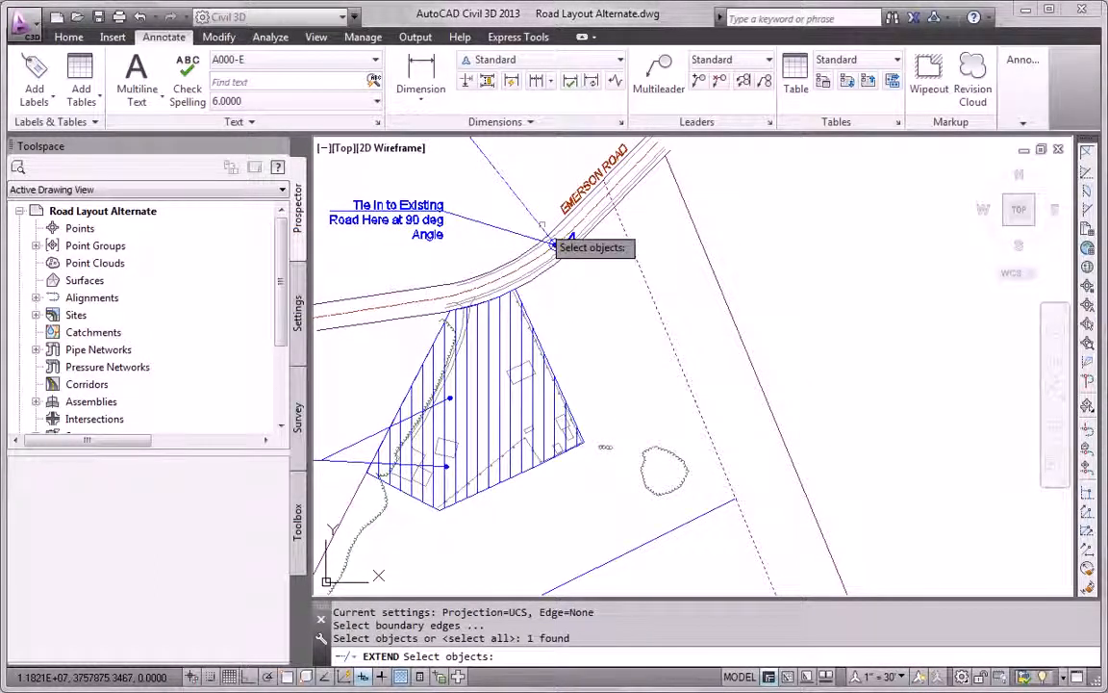
{"action": "left_click", "coordinate": [543, 231]}
{"action": "key", "text": "Return"}
{"action": "left_click", "coordinate": [548, 237]}
{"action": "key", "text": "Escape"}
{"action": "key", "text": "Escape"}
Draw a short connecting line southeast of point A, crossing both the tie-in line and the inner boundary's east side.
{"action": "scroll", "coordinate": [377, 257], "scroll_direction": "down", "scroll_amount": 2}
{"action": "middle_click_drag", "start_coordinate": [490, 305], "coordinate": [416, 279]}
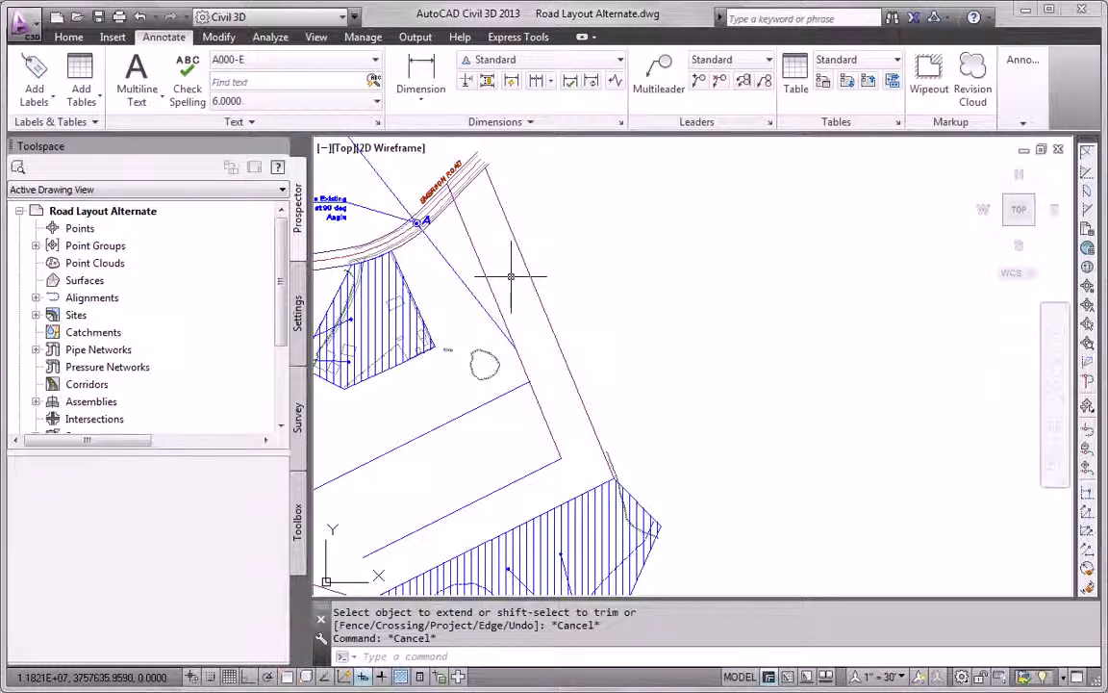
{"action": "type", "text": "l"}
{"action": "key", "text": "Return"}
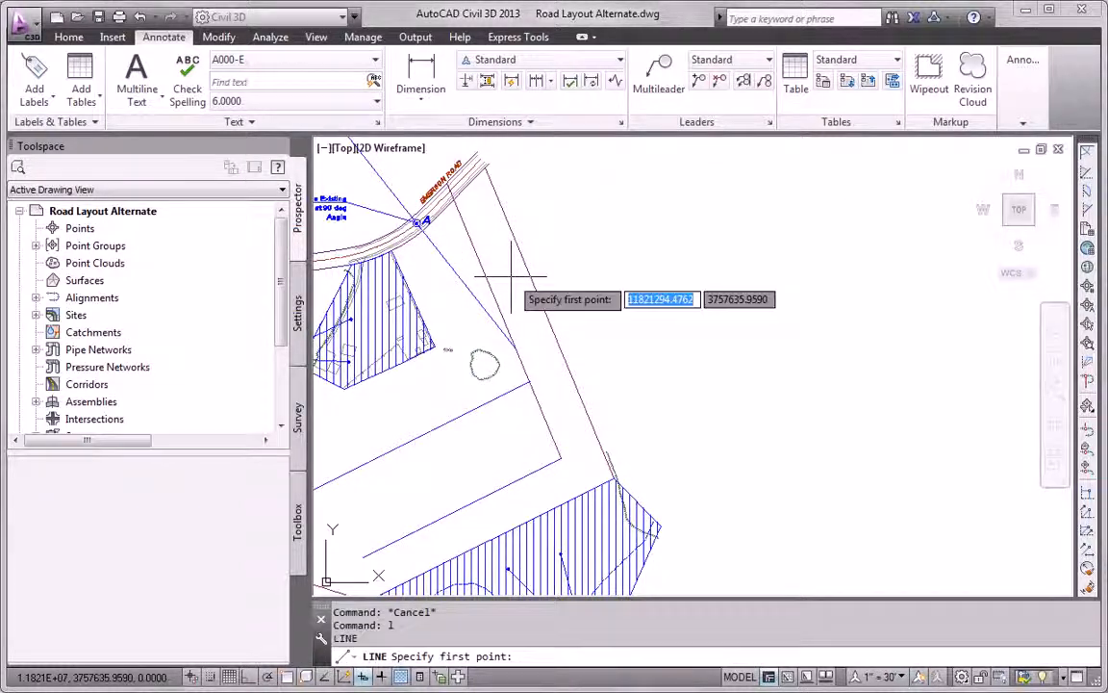
{"action": "left_click", "coordinate": [436, 265]}
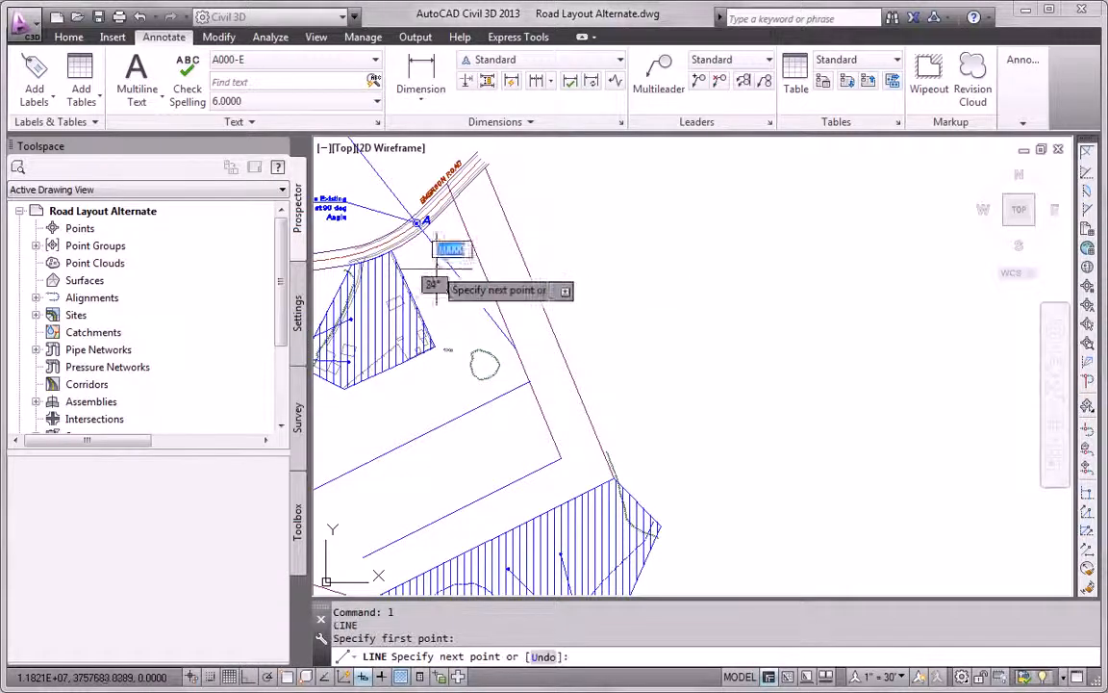
{"action": "left_click", "coordinate": [520, 301]}
{"action": "key", "text": "Escape"}
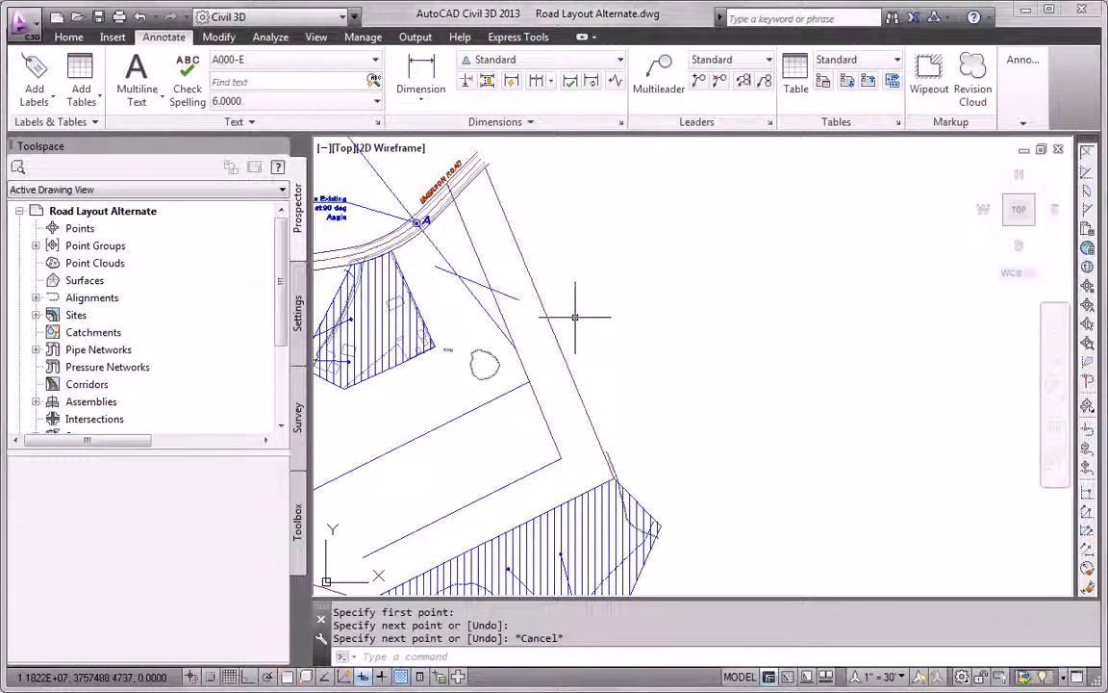
Trim the tie-in line below the short connecting line and the inner boundary's east side above it.
{"action": "type", "text": "tr"}
{"action": "key", "text": "Return"}
{"action": "left_click", "coordinate": [490, 286]}
{"action": "key", "text": "Return"}
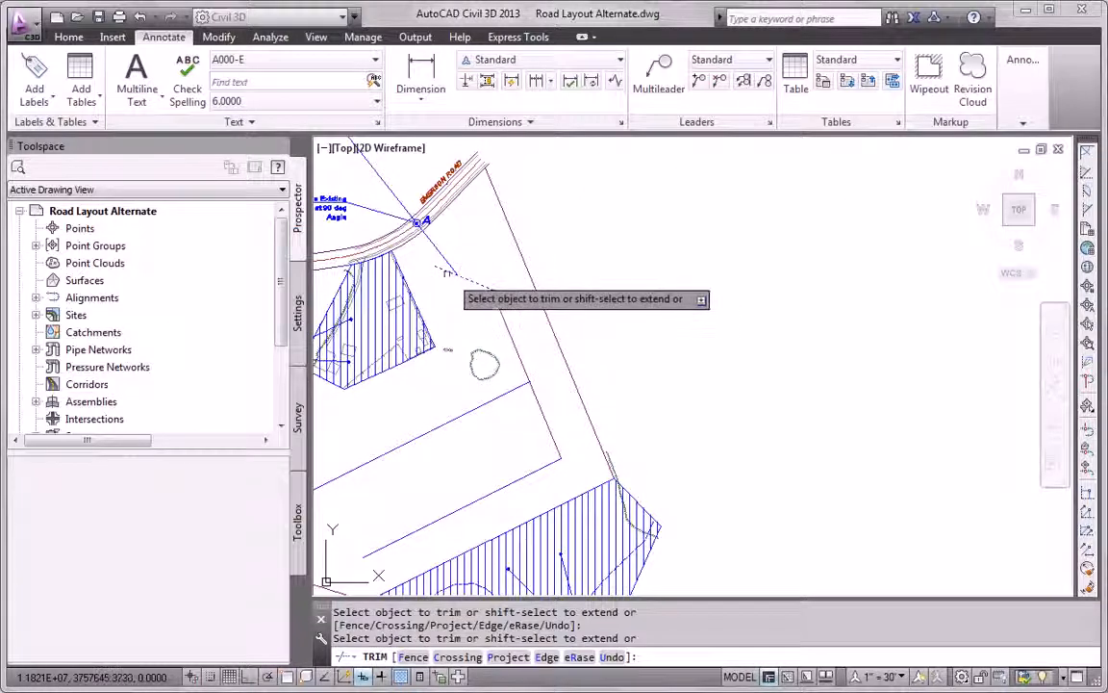
{"action": "left_click", "coordinate": [444, 270]}
Trim both overhanging ends of the short connecting line to the tie-in line and the inner boundary's east side.
{"action": "key", "text": "Return"}
{"action": "key", "text": "Return"}
{"action": "left_click", "coordinate": [448, 270]}
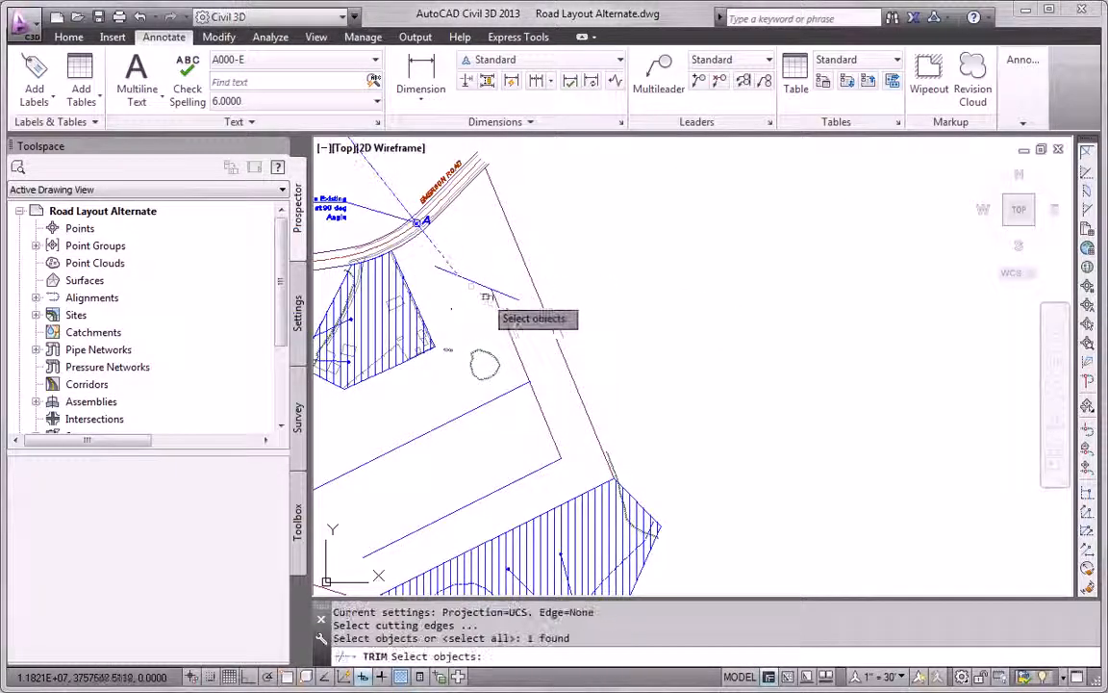
{"action": "key", "text": "Return"}
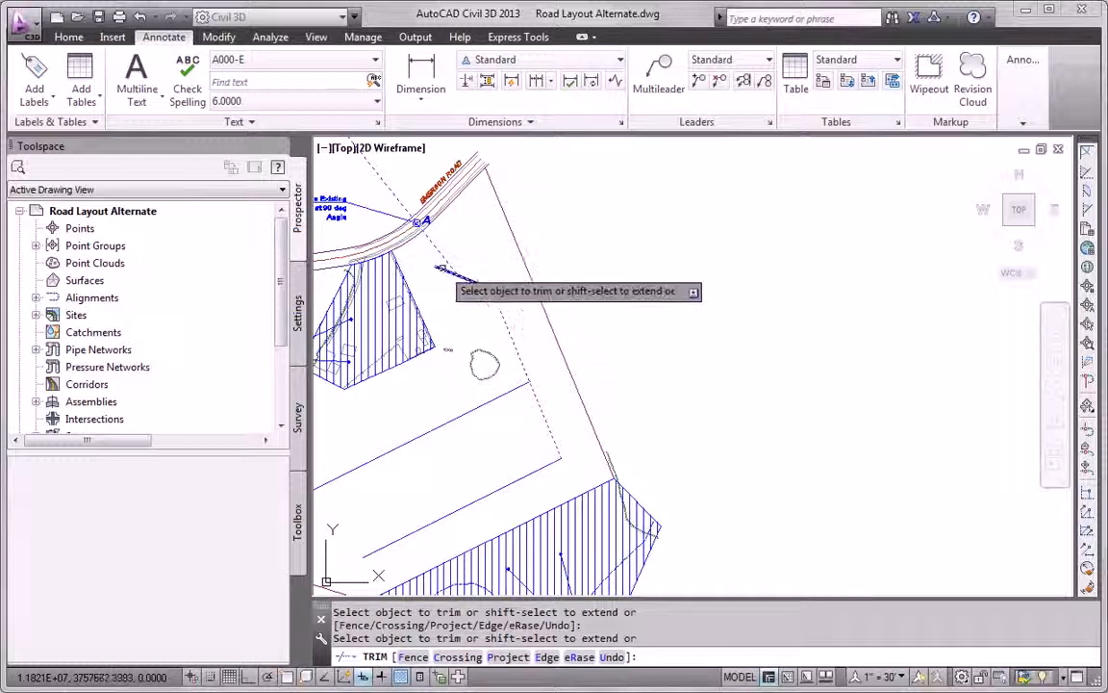
{"action": "key", "text": "Escape"}
Stretch the northwest end of the tie-in line back to the center of the circle at point A.
{"action": "scroll", "coordinate": [588, 292], "scroll_direction": "down", "scroll_amount": 4}
{"action": "middle_click_drag", "start_coordinate": [724, 324], "coordinate": [743, 327]}
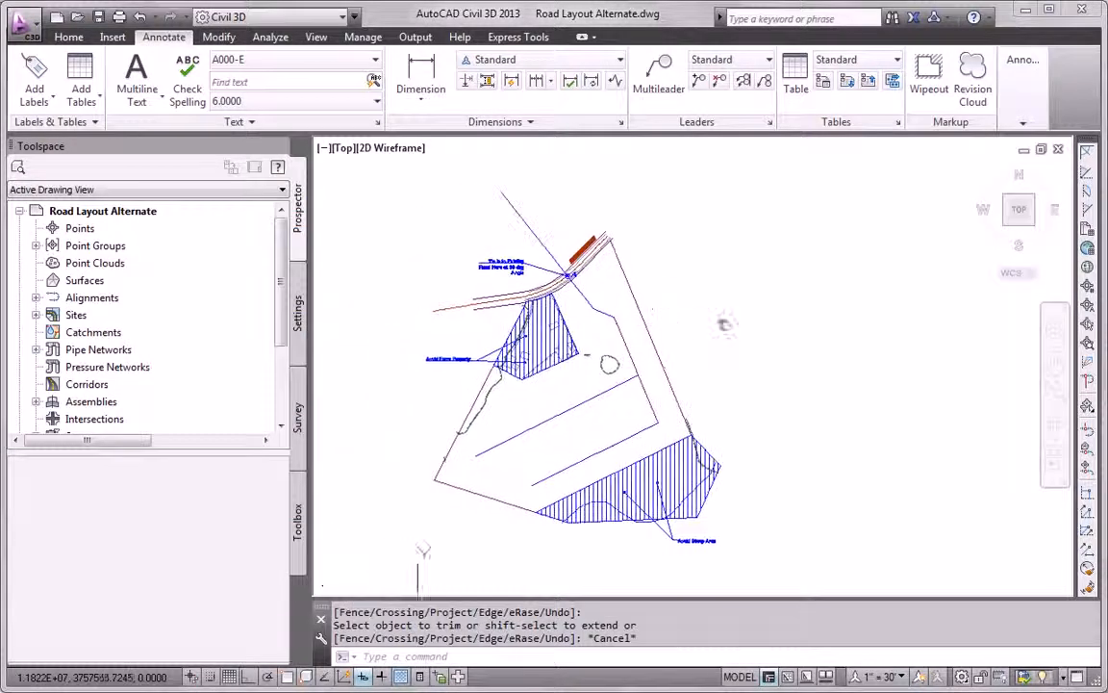
{"action": "left_click", "coordinate": [526, 228]}
{"action": "left_click", "coordinate": [571, 275]}
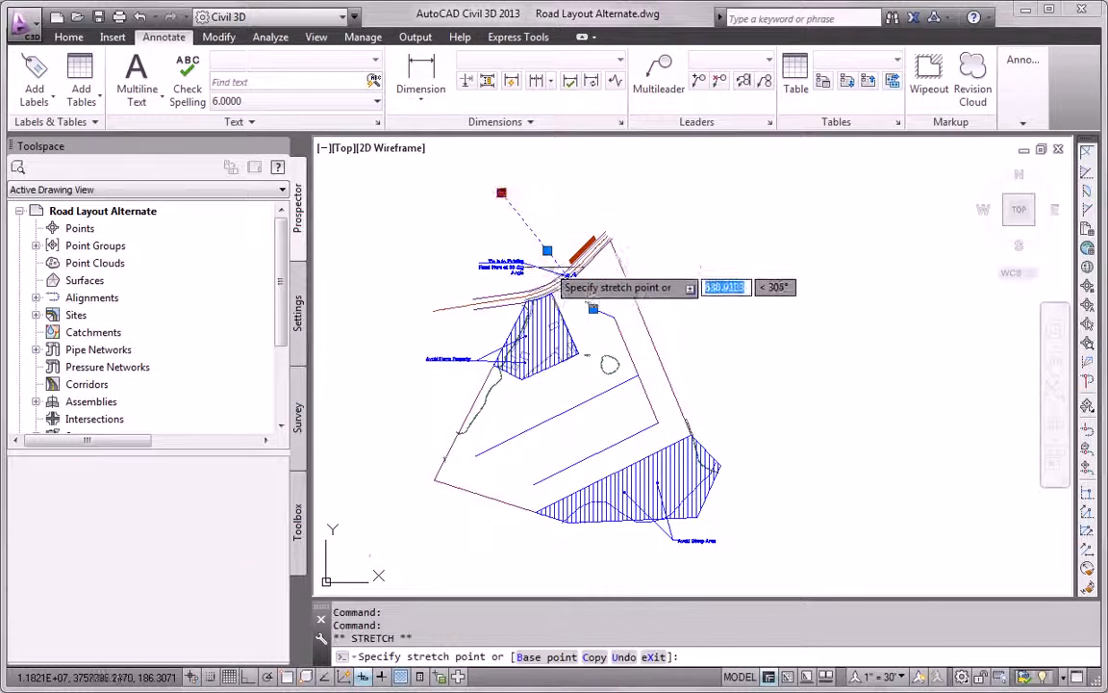
{"action": "scroll", "coordinate": [584, 301], "scroll_direction": "up", "scroll_amount": 4}
{"action": "right_click", "coordinate": [604, 291], "text": "shift"}
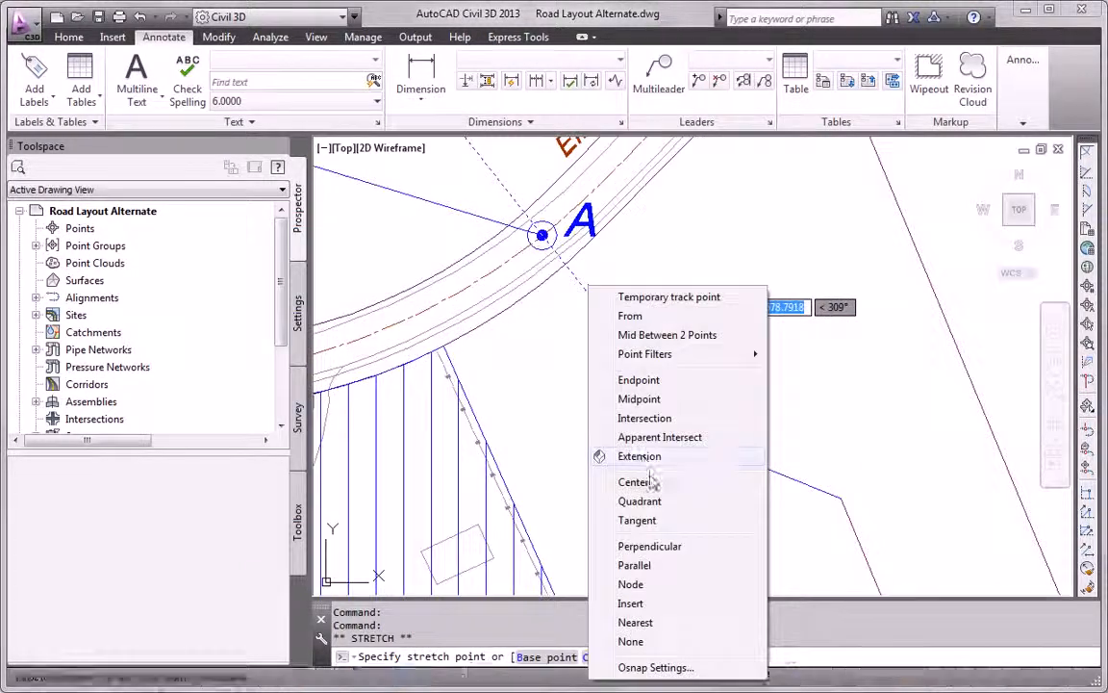
{"action": "left_click", "coordinate": [635, 480]}
{"action": "key", "text": "Escape"}
{"action": "key", "text": "Escape"}
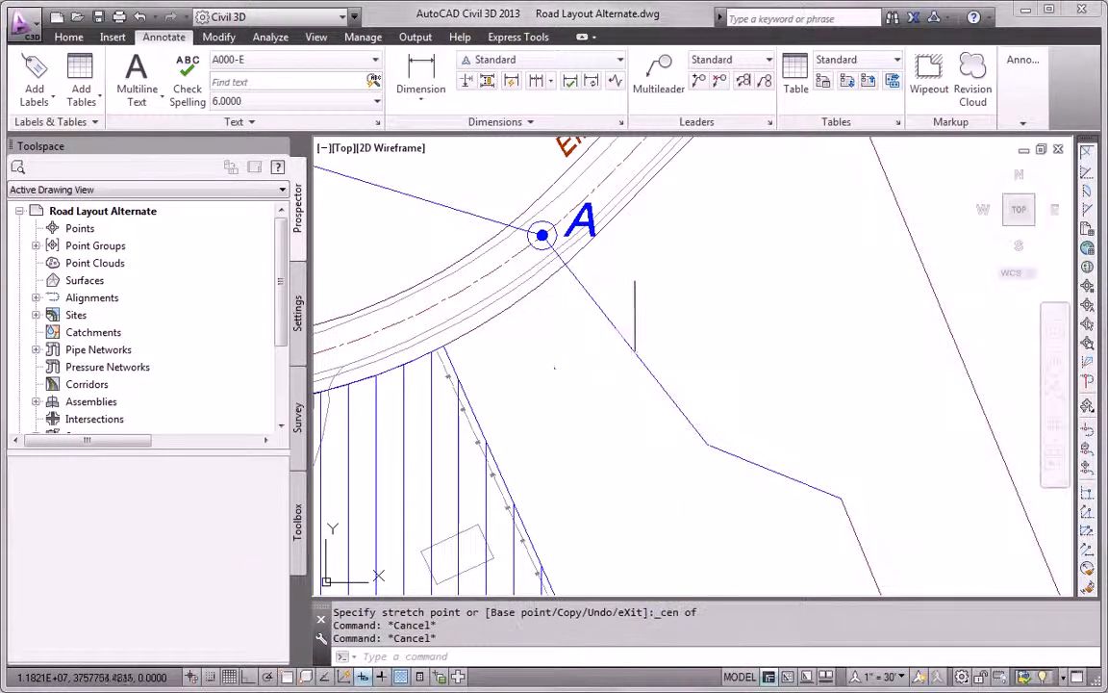
Create a centerline alignment by layout named Jordan Court, with the Proposed style and the _No Labels label set.
{"action": "scroll", "coordinate": [632, 309], "scroll_direction": "down", "scroll_amount": 6}
{"action": "middle_click_drag", "start_coordinate": [692, 336], "coordinate": [692, 262]}
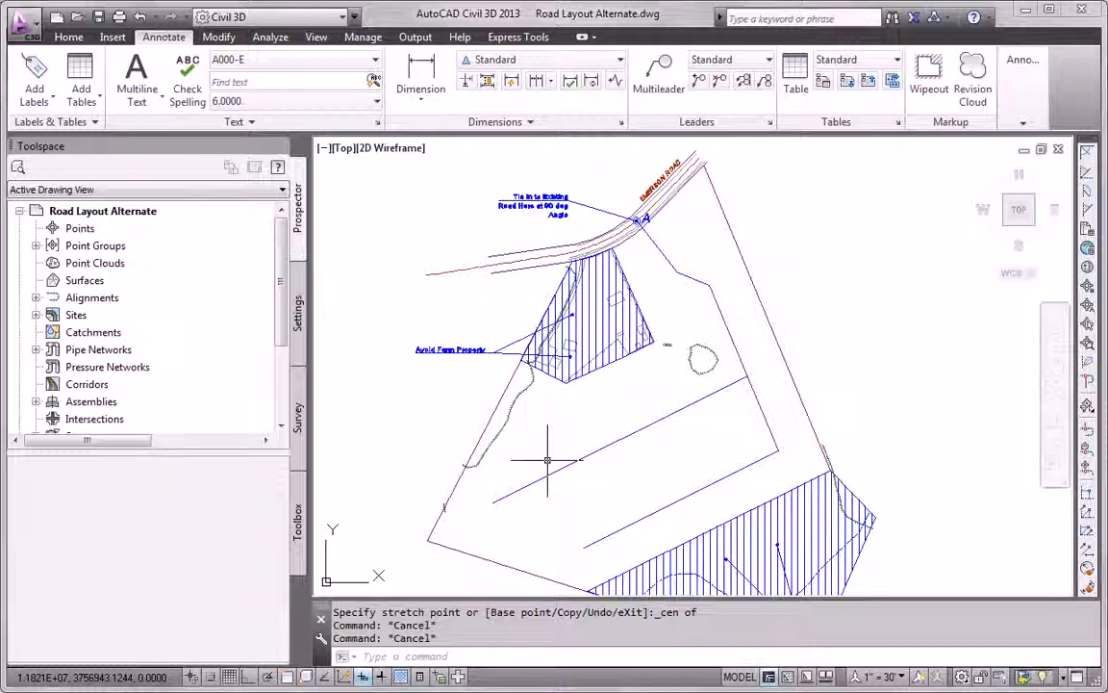
{"action": "middle_click_drag", "start_coordinate": [587, 317], "coordinate": [515, 288]}
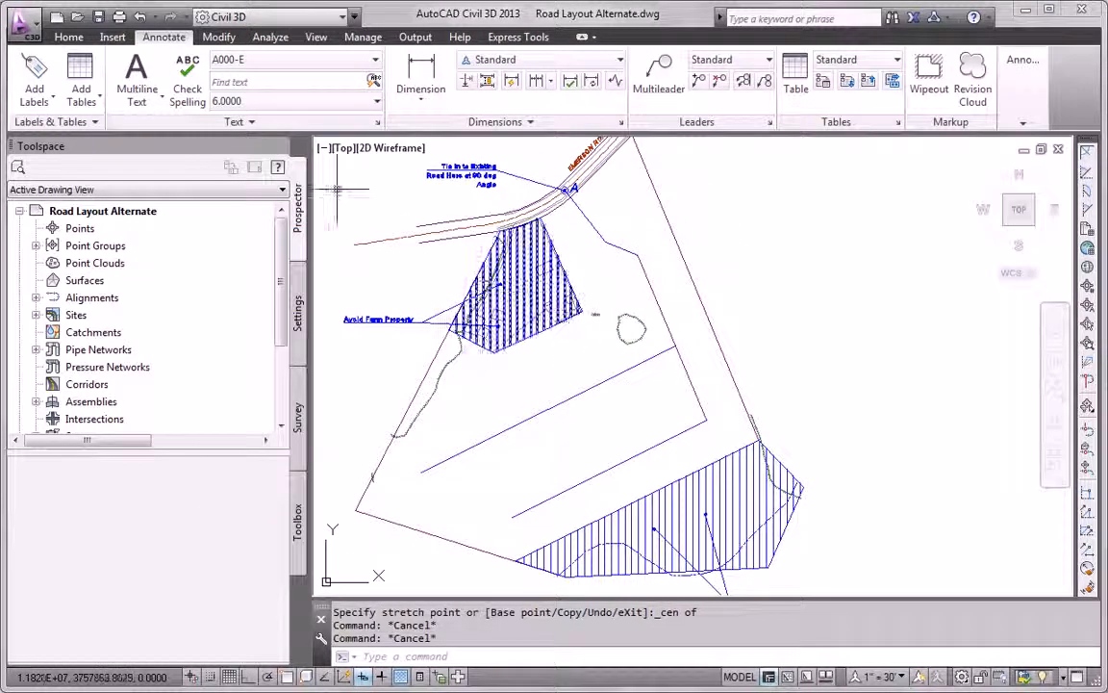
{"action": "left_click", "coordinate": [69, 37]}
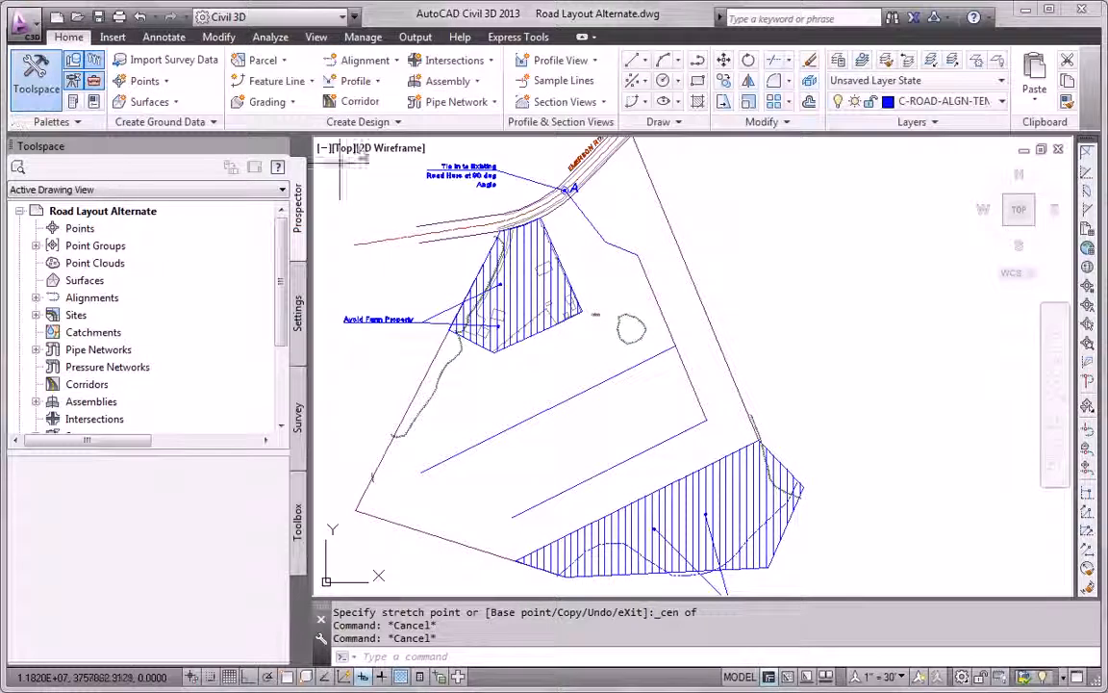
{"action": "left_click", "coordinate": [383, 67]}
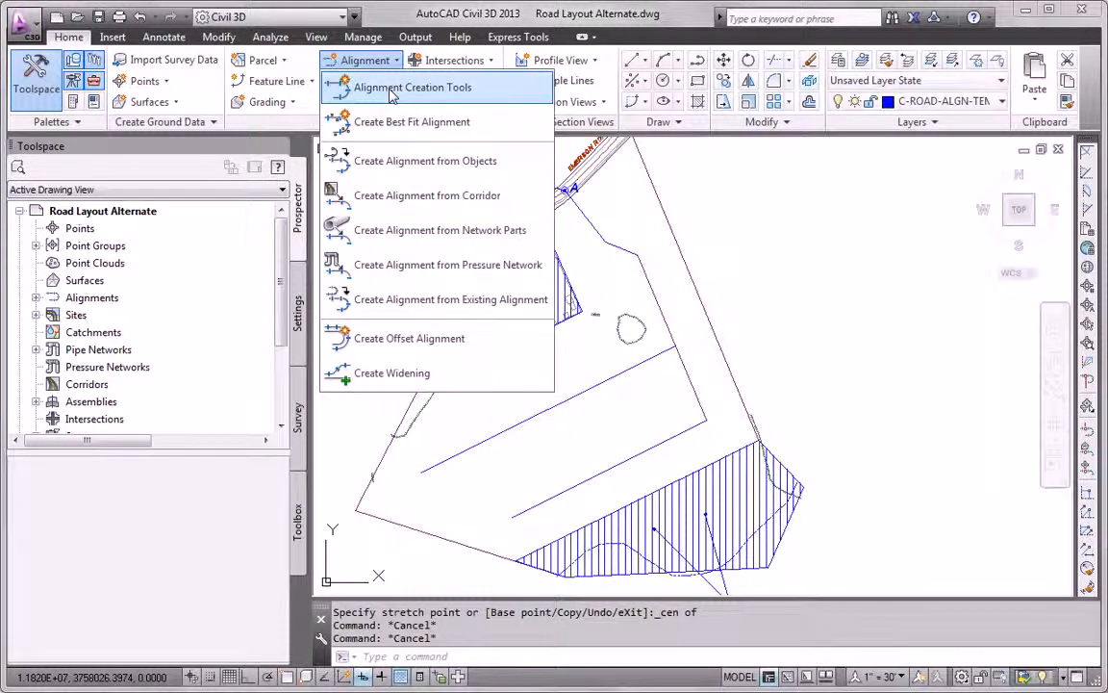
{"action": "left_click", "coordinate": [391, 89]}
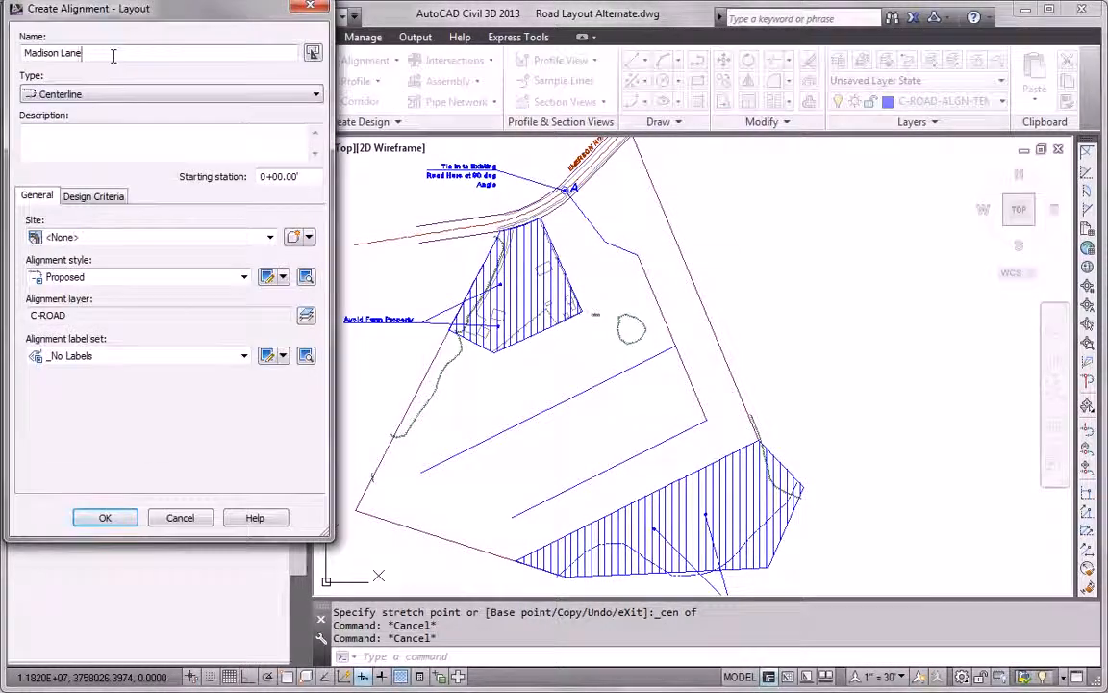
{"action": "left_click_drag", "start_coordinate": [87, 54], "coordinate": [10, 55]}
{"action": "type", "text": "Jorda"}
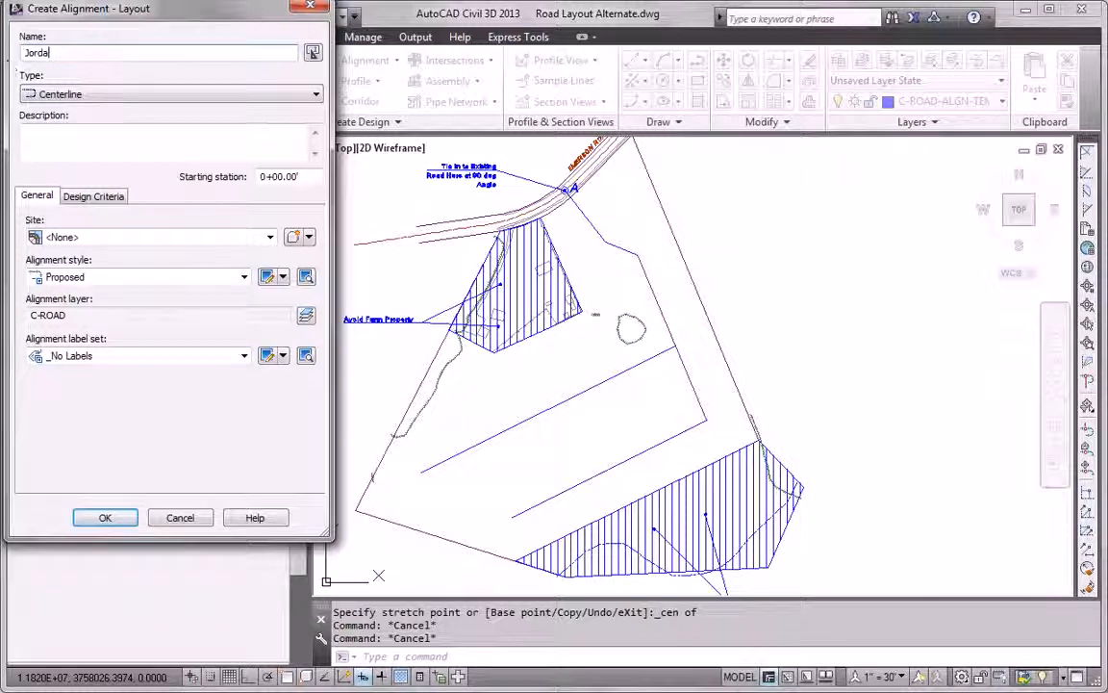
{"action": "type", "text": "n Court"}
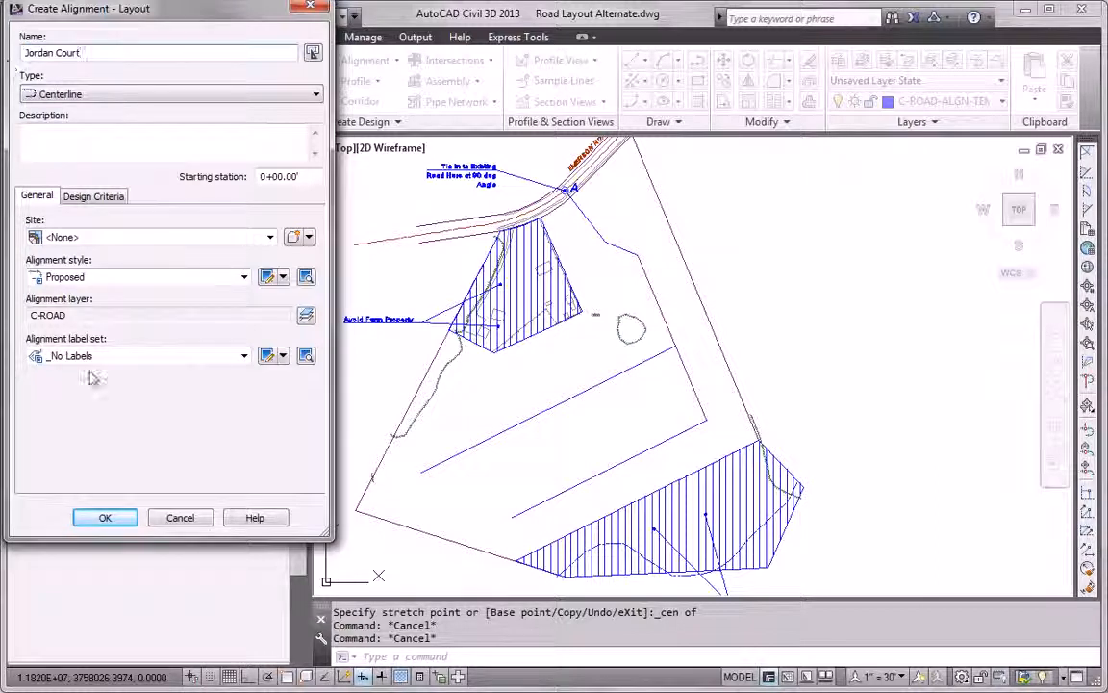
{"action": "left_click", "coordinate": [105, 519]}
Begin a Tangent-Tangent (With curves) layout for the alignment, starting at the center of the circle at point A.
{"action": "left_click", "coordinate": [36, 30]}
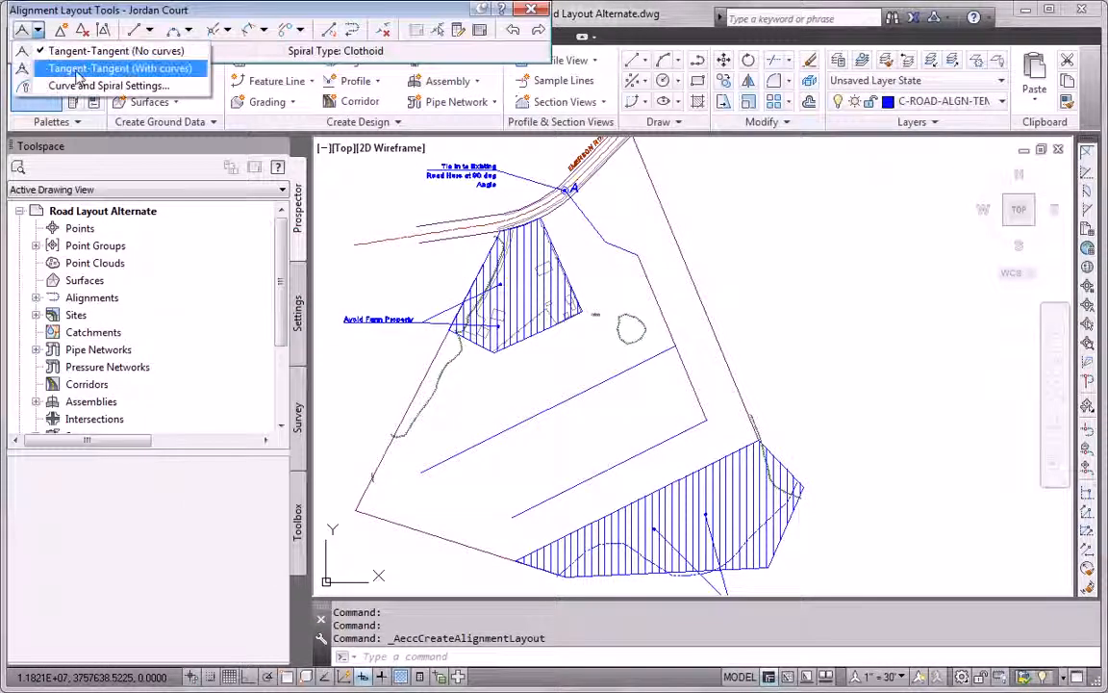
{"action": "left_click", "coordinate": [79, 71]}
{"action": "scroll", "coordinate": [572, 217], "scroll_direction": "up", "scroll_amount": 2}
{"action": "right_click", "coordinate": [616, 219], "text": "shift"}
{"action": "left_click", "coordinate": [658, 407]}
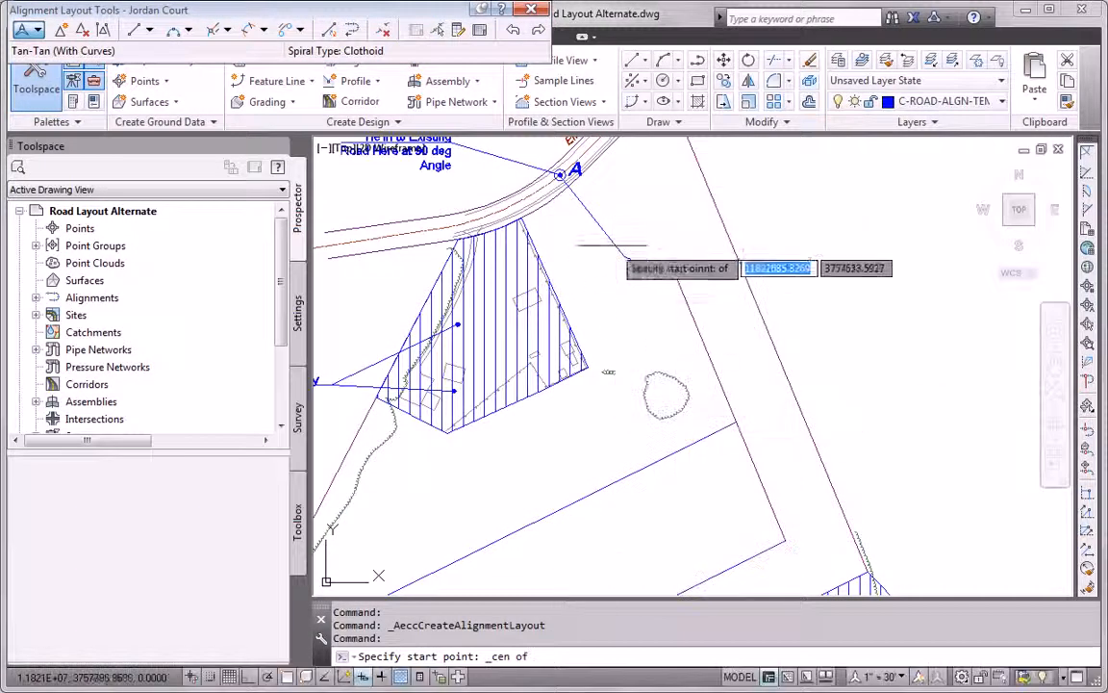
{"action": "left_click", "coordinate": [598, 240]}
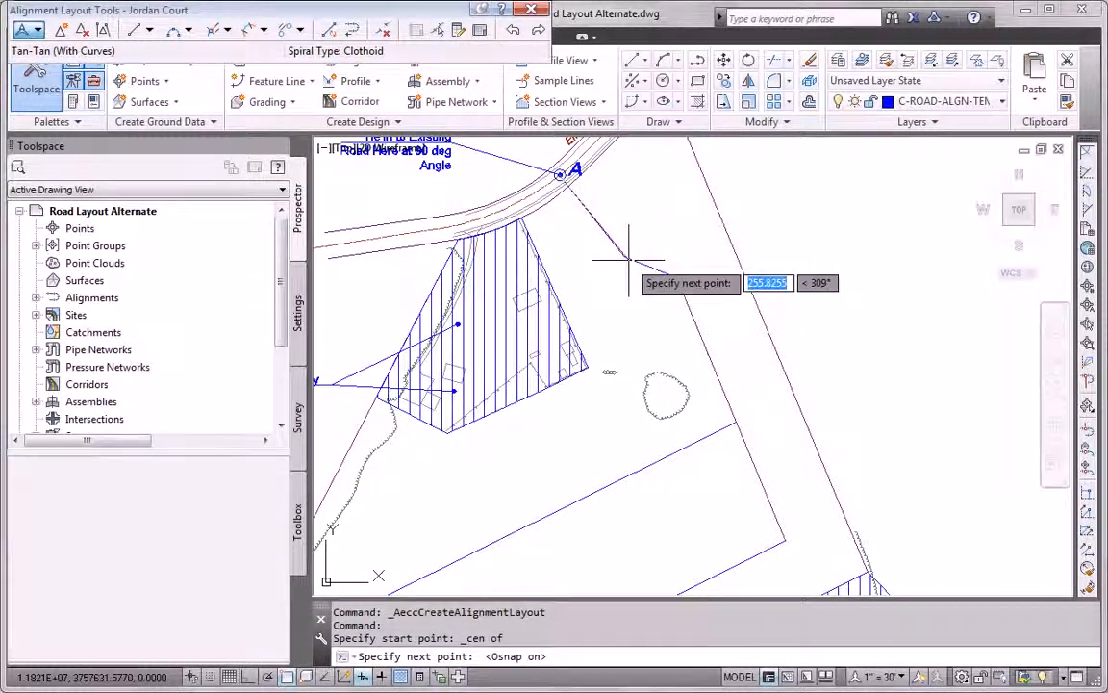
Configure the running object snaps so that only Endpoint is active.
{"action": "right_click", "coordinate": [290, 677]}
{"action": "left_click", "coordinate": [341, 649]}
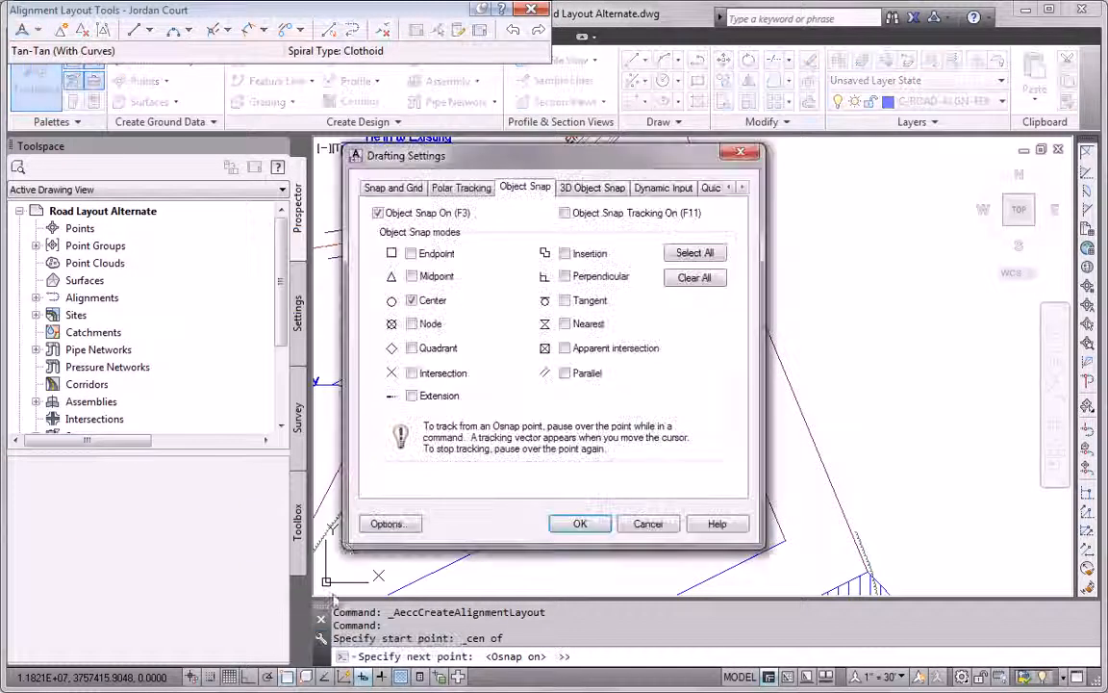
{"action": "left_click", "coordinate": [707, 279]}
{"action": "left_click", "coordinate": [435, 254]}
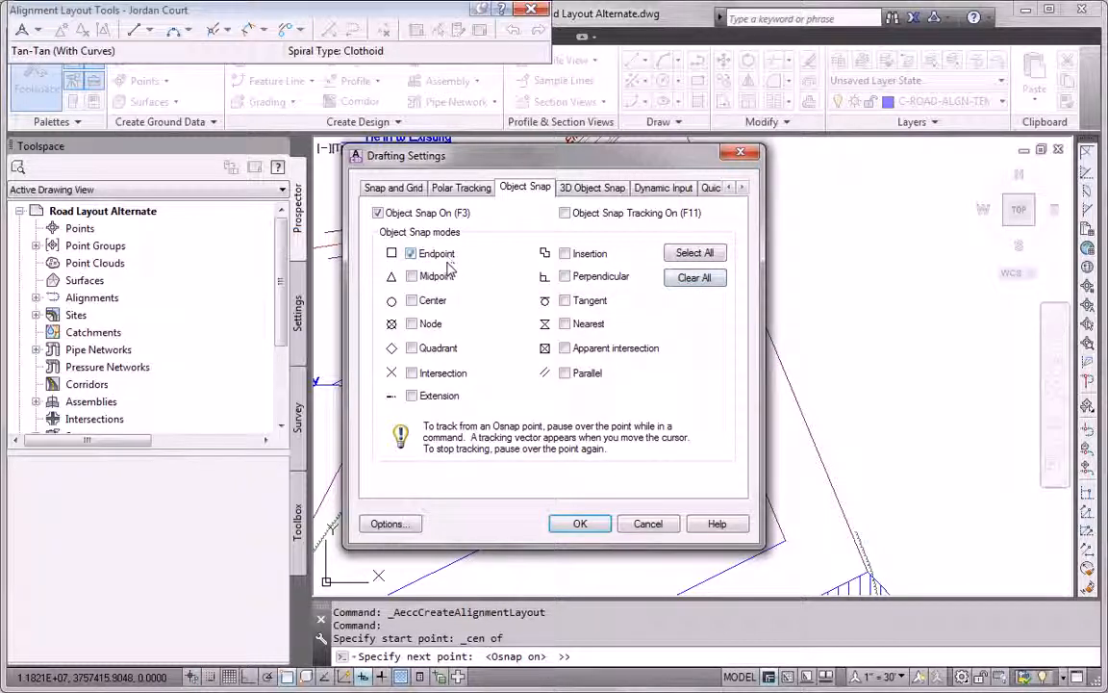
{"action": "left_click", "coordinate": [562, 521]}
Lay out Jordan Court through the endpoints of the preliminary route lines, finishing at the west end of the southern offset line.
{"action": "left_click", "coordinate": [674, 285]}
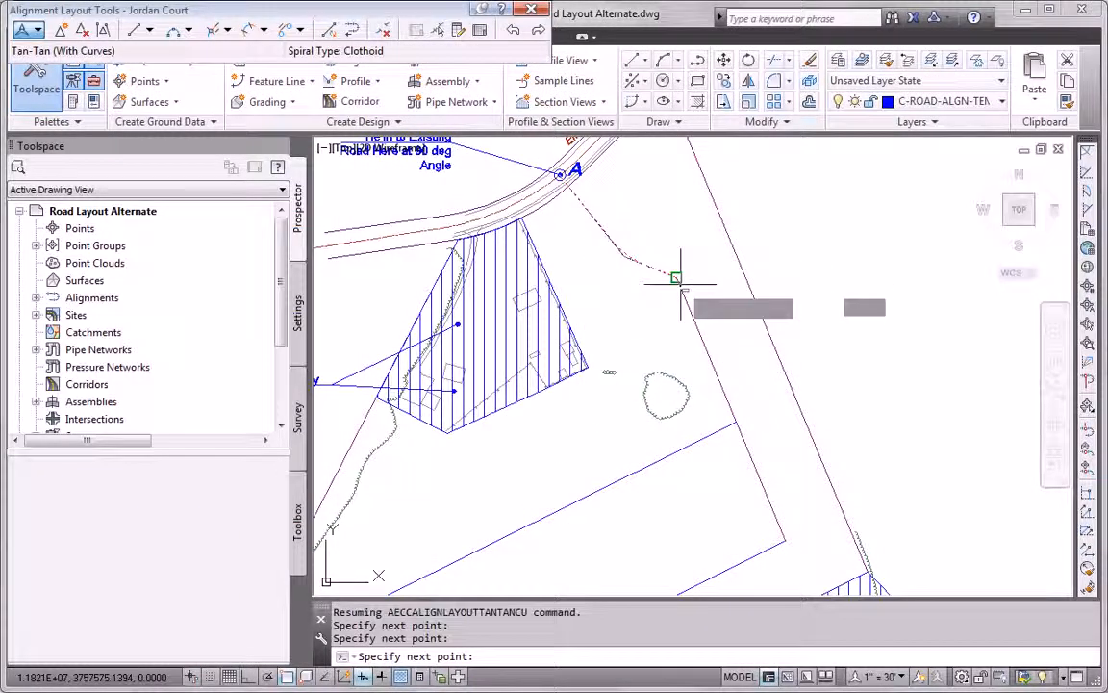
{"action": "left_click", "coordinate": [781, 535]}
{"action": "middle_click_drag", "start_coordinate": [717, 539], "coordinate": [853, 356]}
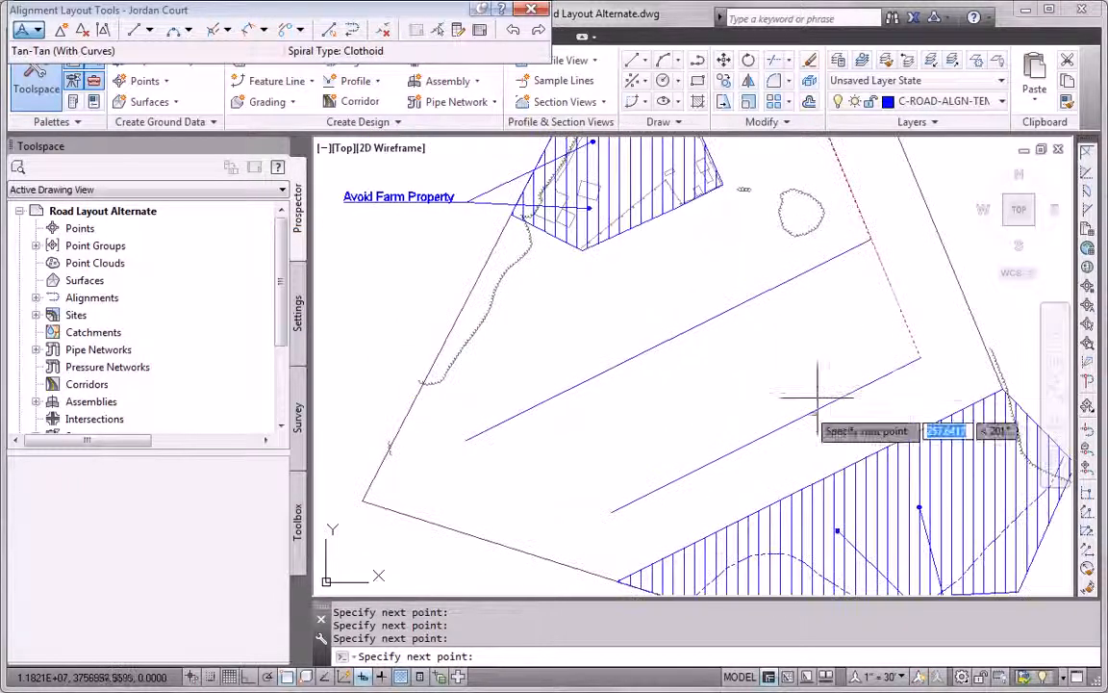
{"action": "left_click", "coordinate": [621, 517]}
{"action": "key", "text": "Return"}
Create another centerline alignment by layout named Madison Lane, keeping the Proposed style and the _No Labels label set.
{"action": "key", "text": "Return"}
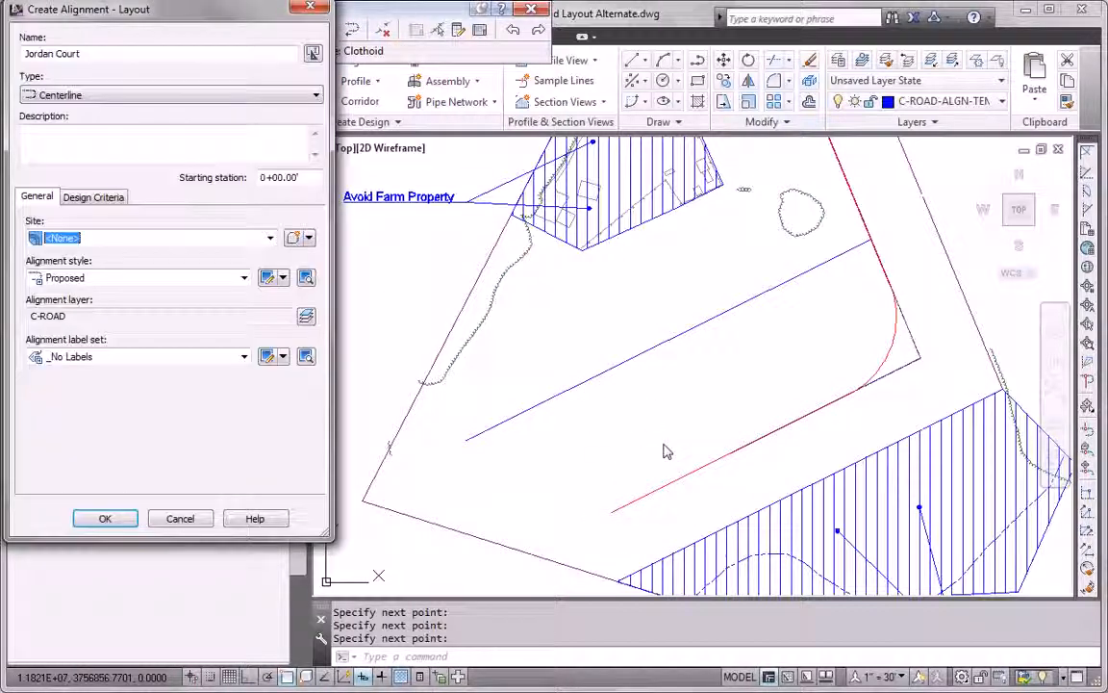
{"action": "left_click_drag", "start_coordinate": [119, 54], "coordinate": [22, 55]}
{"action": "type", "text": "M"}
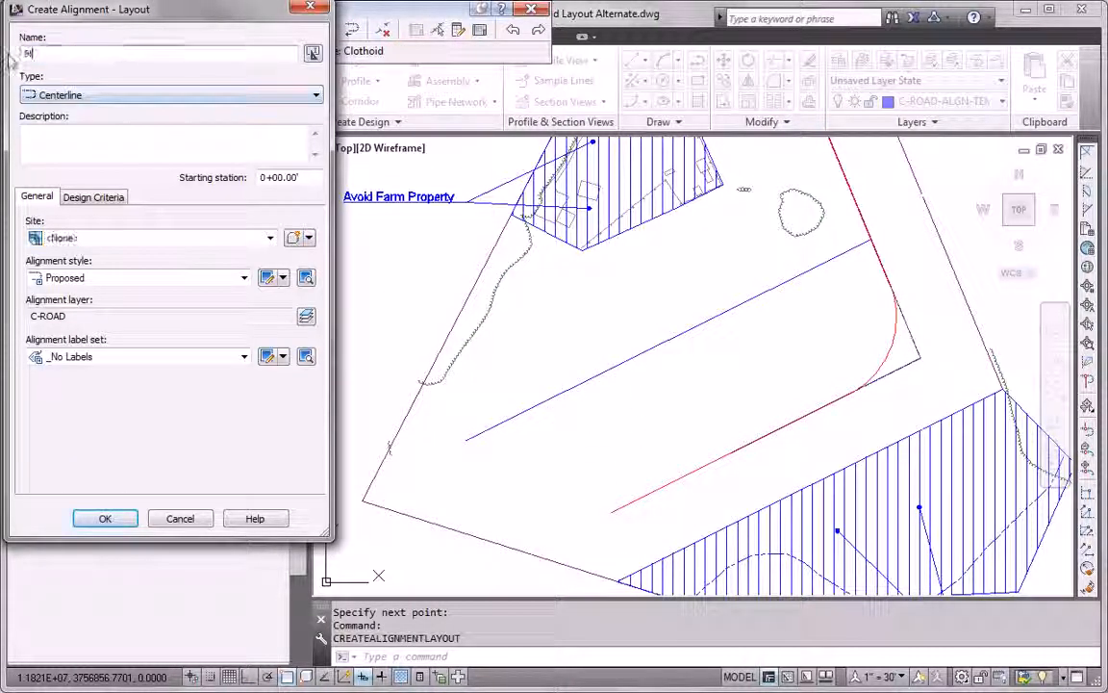
{"action": "type", "text": "adison Lane"}
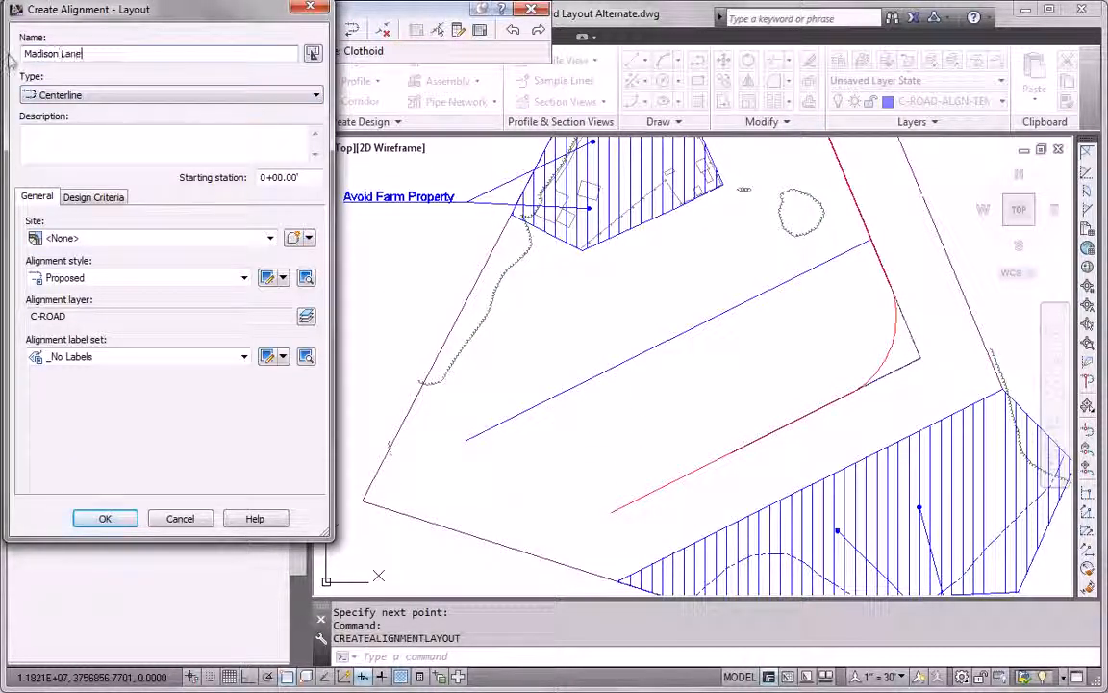
{"action": "left_click", "coordinate": [106, 517]}
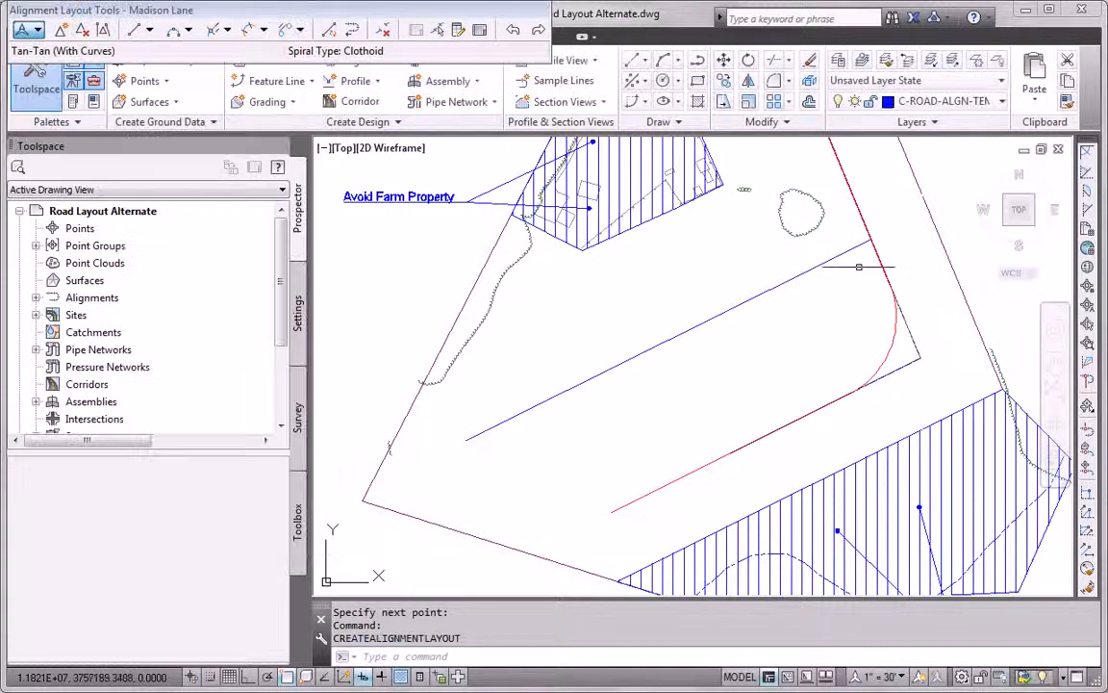
Lay out Madison Lane with Tangent-Tangent along the northern offset line, from its junction with Jordan Court to its west end.
{"action": "left_click", "coordinate": [21, 31]}
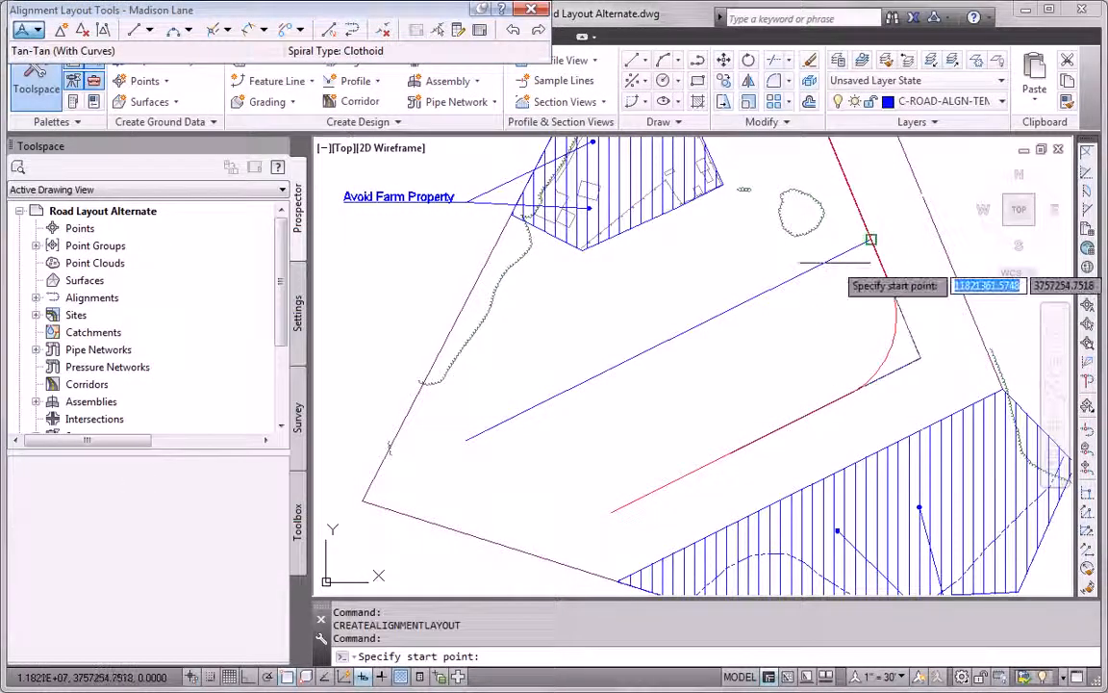
{"action": "left_click", "coordinate": [799, 263]}
{"action": "left_click", "coordinate": [469, 438]}
{"action": "key", "text": "Escape"}
{"action": "scroll", "coordinate": [701, 399], "scroll_direction": "down", "scroll_amount": 5}
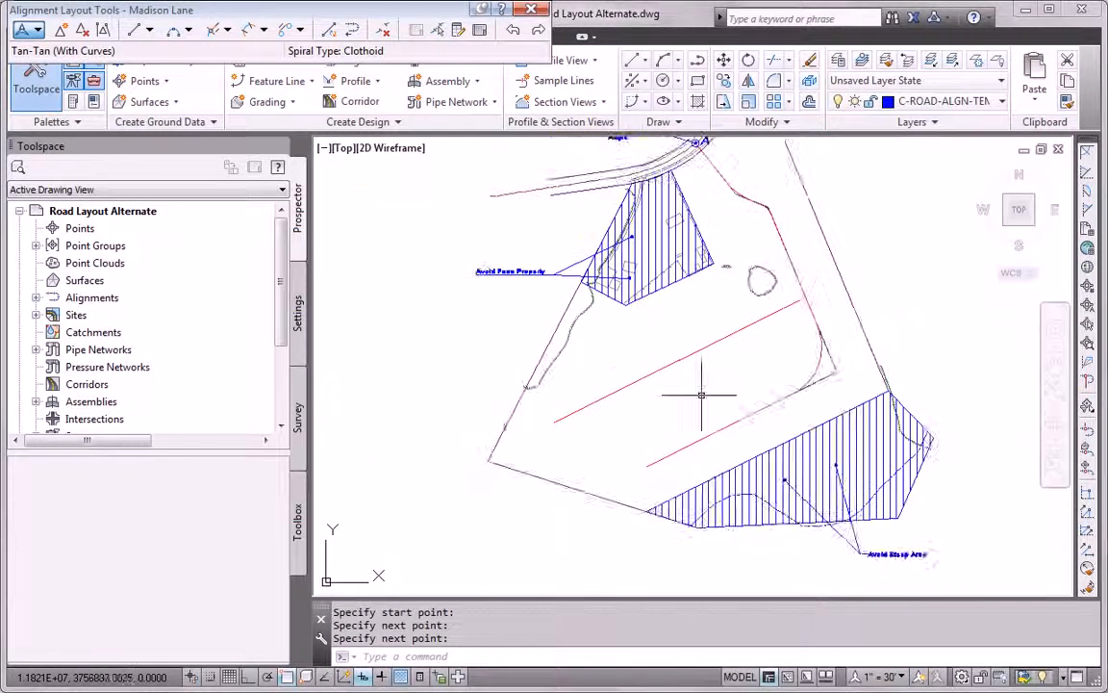
Stretch the midpoint of Jordan Court's southeast corner curve by 50 toward the corner.
{"action": "scroll", "coordinate": [581, 416], "scroll_direction": "up", "scroll_amount": 4}
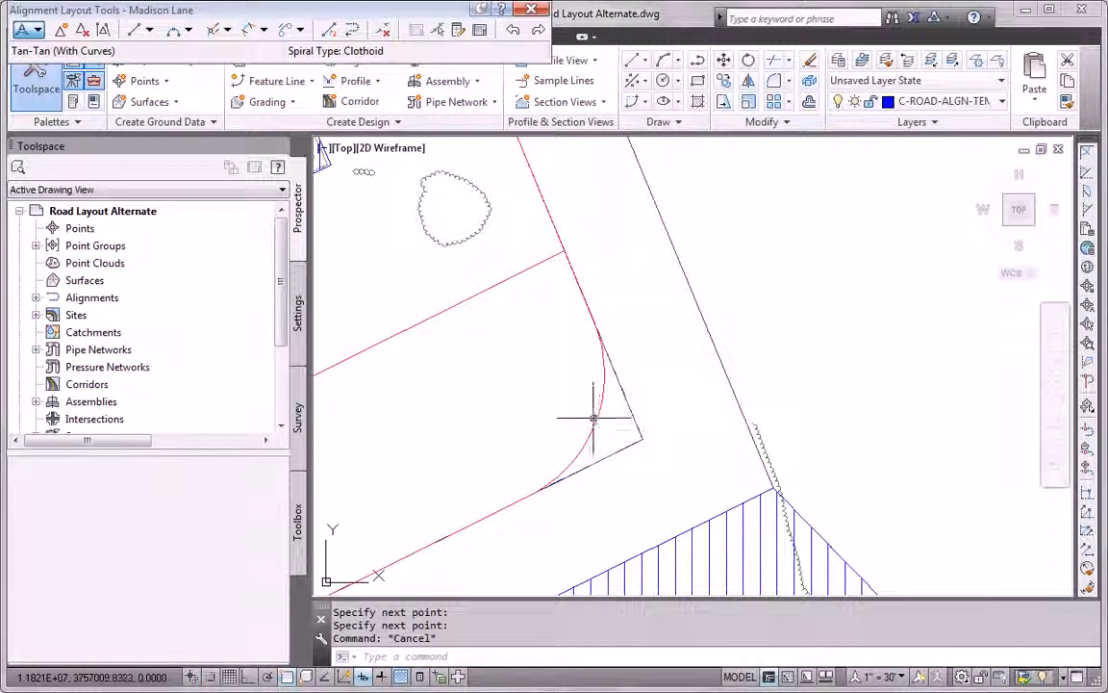
{"action": "left_click", "coordinate": [594, 421]}
{"action": "scroll", "coordinate": [601, 424], "scroll_direction": "up", "scroll_amount": 2}
{"action": "left_click", "coordinate": [663, 445]}
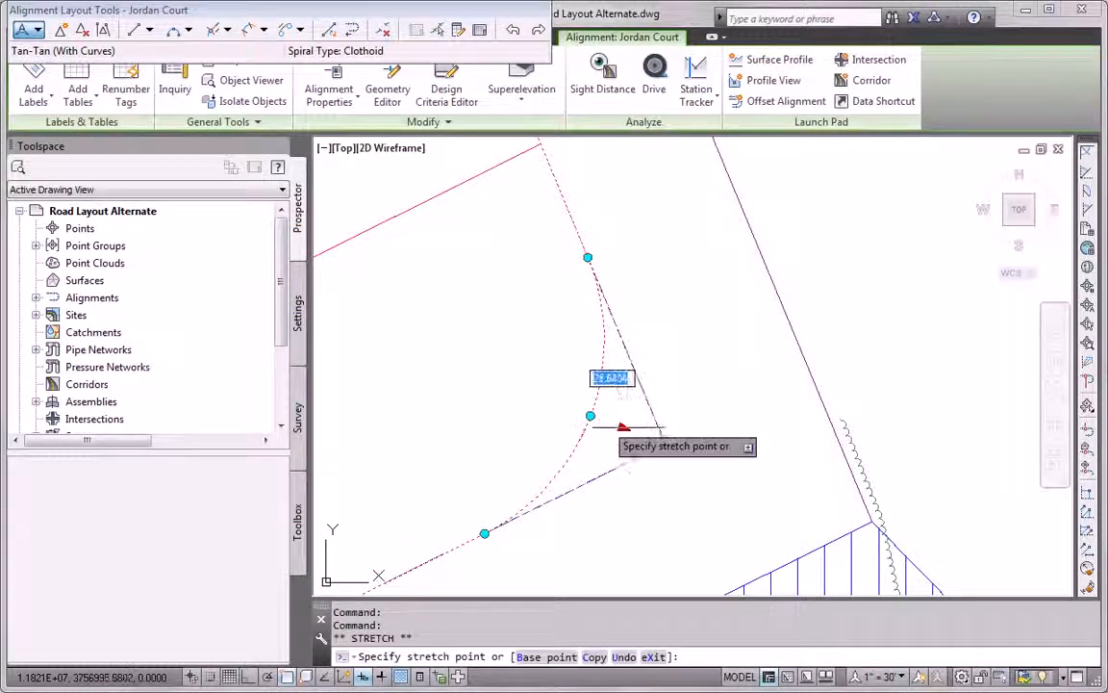
{"action": "scroll", "coordinate": [656, 438], "scroll_direction": "up", "scroll_amount": 2}
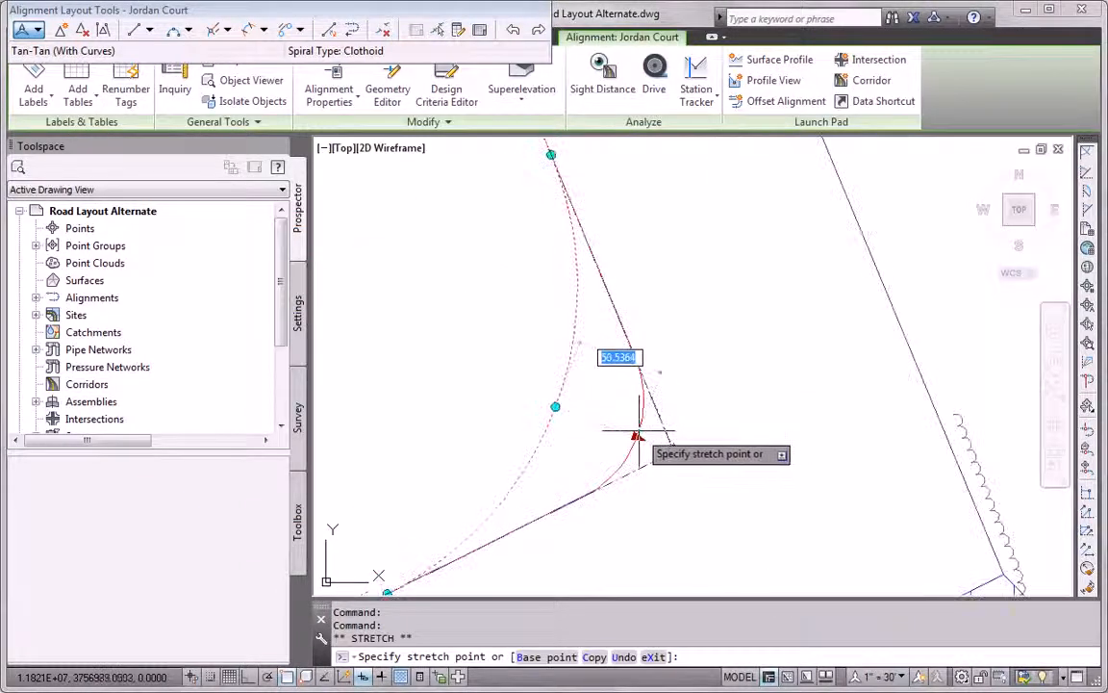
{"action": "type", "text": "50"}
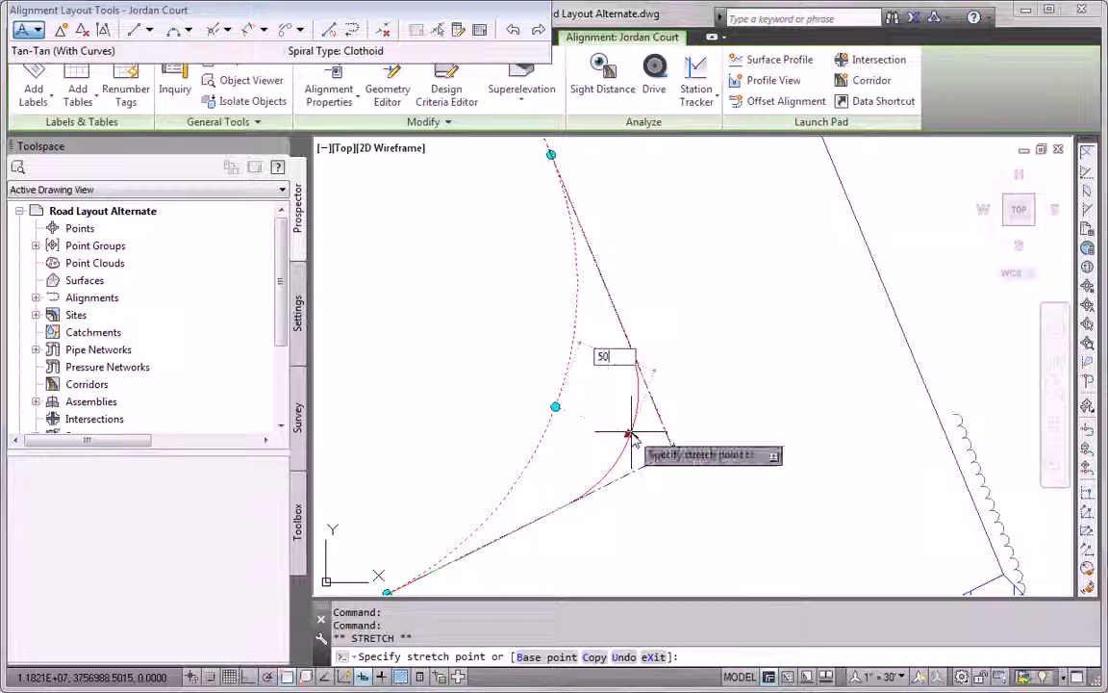
{"action": "key", "text": "Return"}
{"action": "key", "text": "Escape"}
{"action": "scroll", "coordinate": [741, 414], "scroll_direction": "down", "scroll_amount": 5}
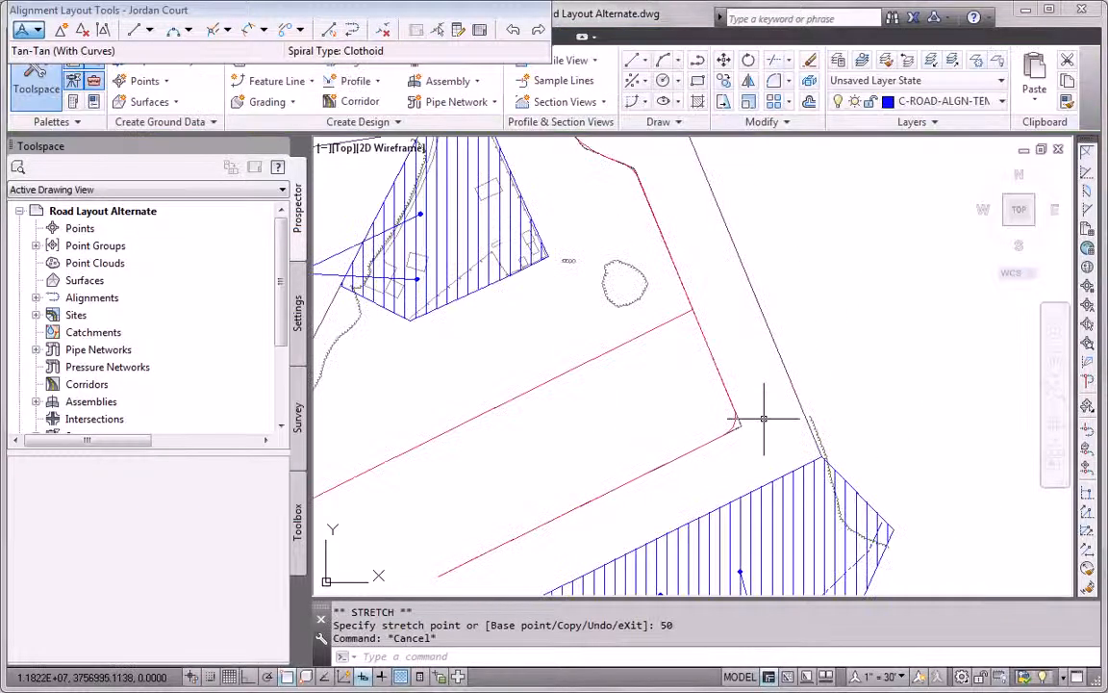
Erase the Jordan Court and Madison Lane alignments together with the leftover preliminary lines near point A.
{"action": "scroll", "coordinate": [645, 260], "scroll_direction": "up", "scroll_amount": 3}
{"action": "scroll", "coordinate": [754, 342], "scroll_direction": "down", "scroll_amount": 3}
{"action": "scroll", "coordinate": [693, 390], "scroll_direction": "down", "scroll_amount": 5}
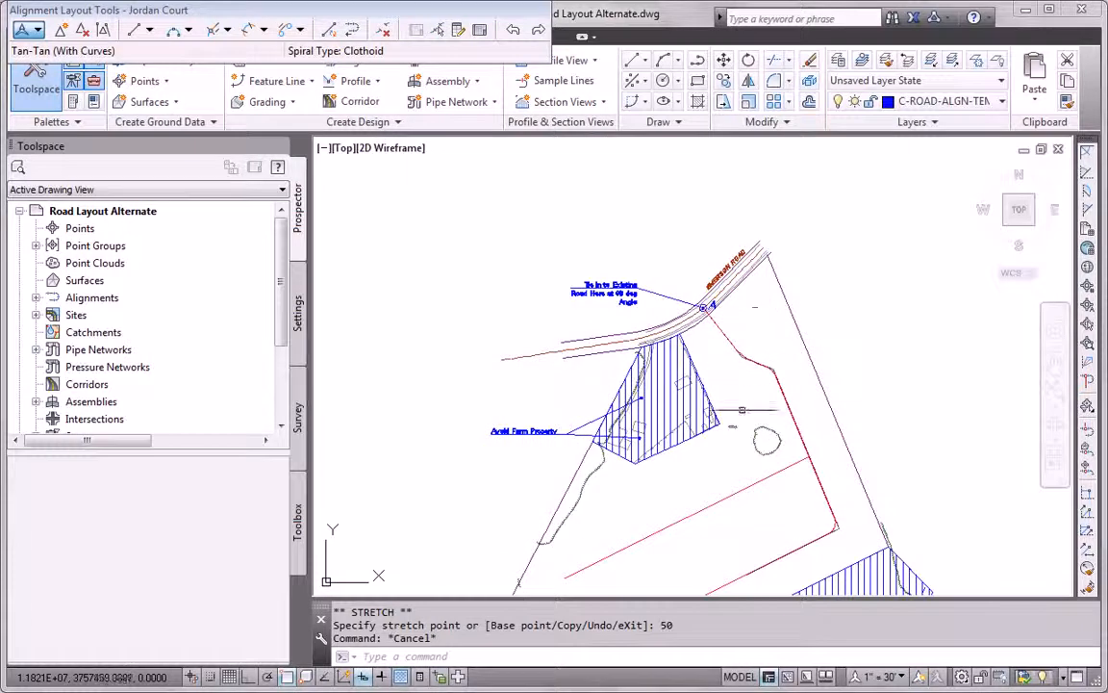
{"action": "scroll", "coordinate": [693, 390], "scroll_direction": "up", "scroll_amount": 3}
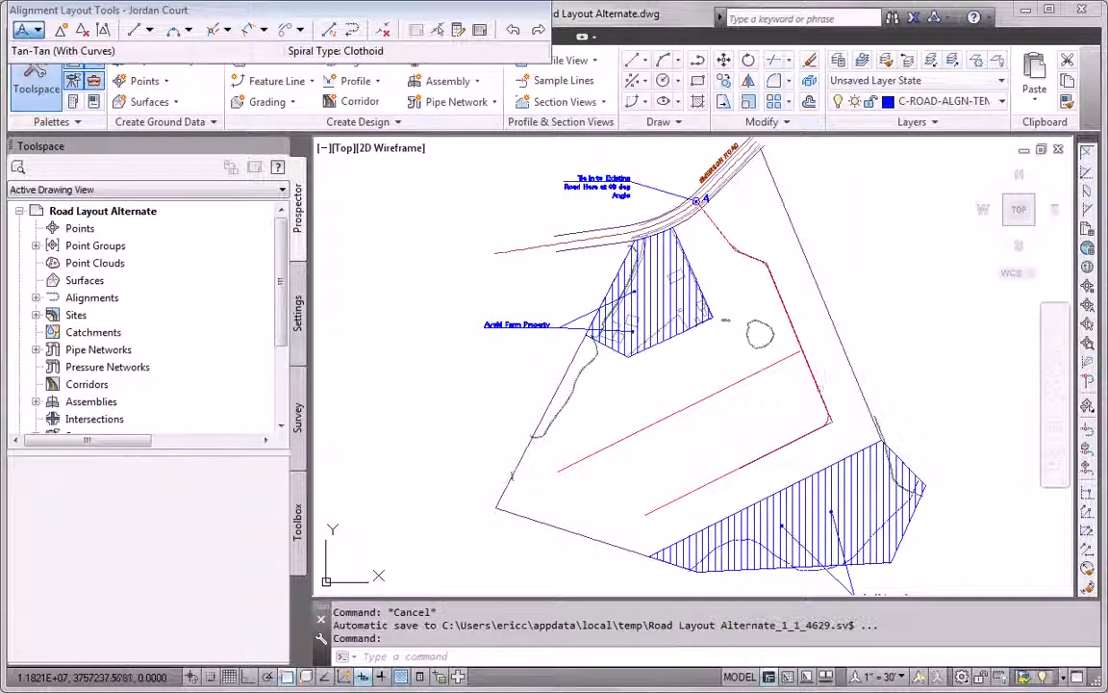
{"action": "left_click", "coordinate": [827, 339]}
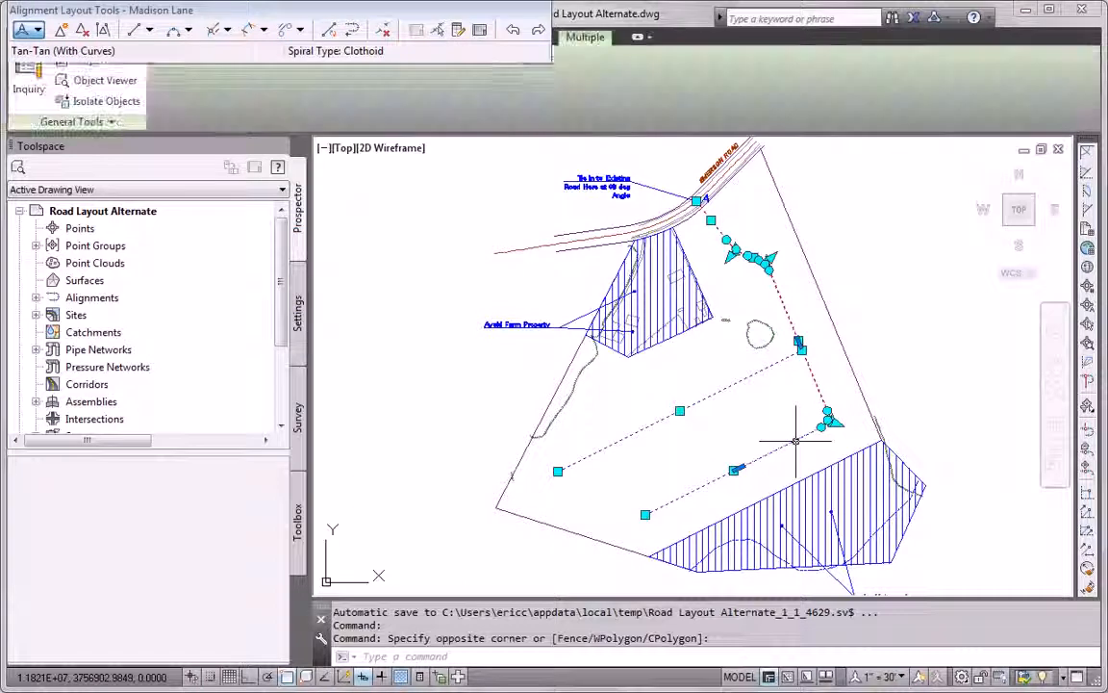
{"action": "key", "text": "Delete"}
{"action": "key", "text": "Escape"}
{"action": "key", "text": "Escape"}
{"action": "left_click", "coordinate": [777, 249]}
{"action": "left_click", "coordinate": [731, 279]}
{"action": "key", "text": "Delete"}
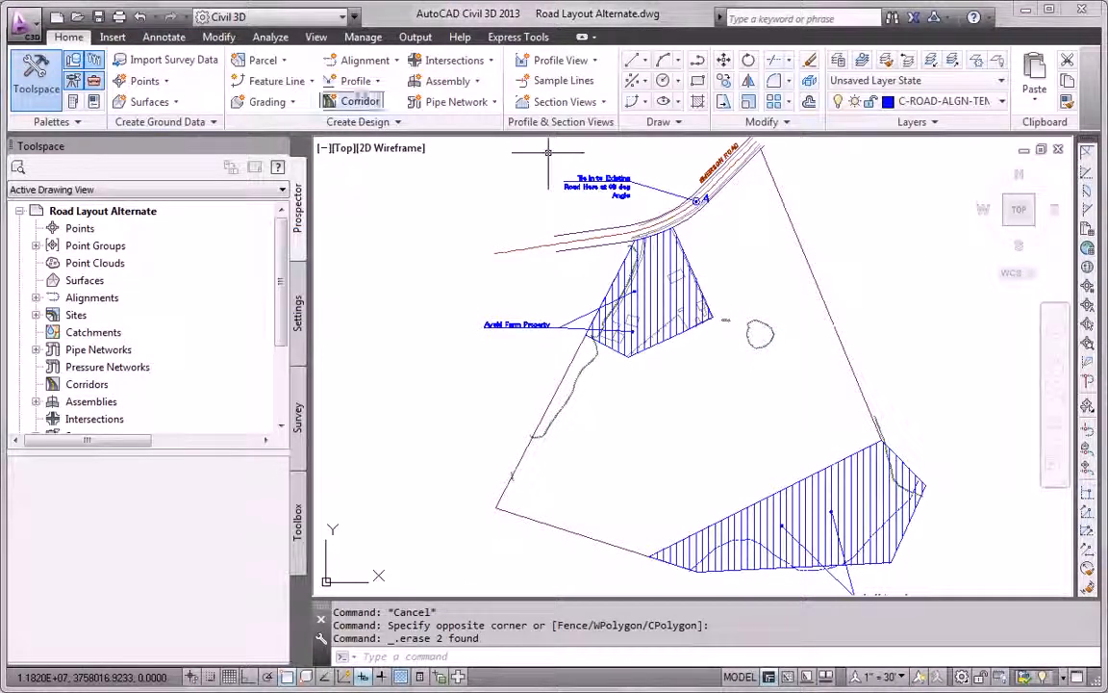
Create a centerline alignment by layout named Jordan Court, keeping the Proposed style and the _No Labels label set.
{"action": "left_click", "coordinate": [360, 60]}
{"action": "left_click", "coordinate": [382, 96]}
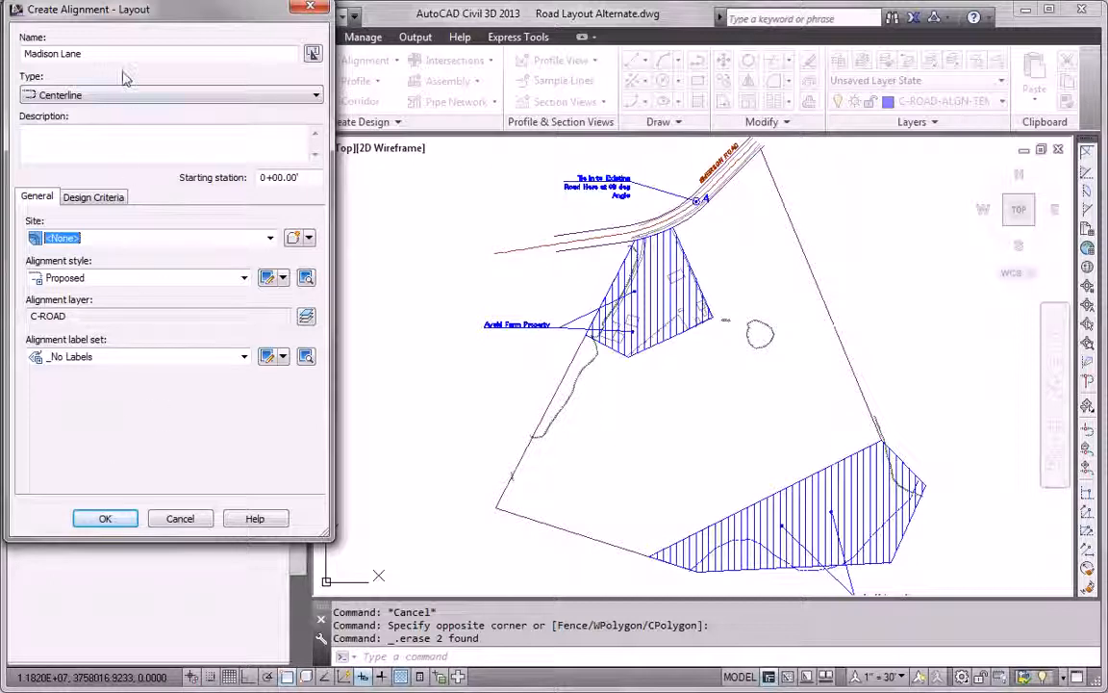
{"action": "type", "text": "3"}
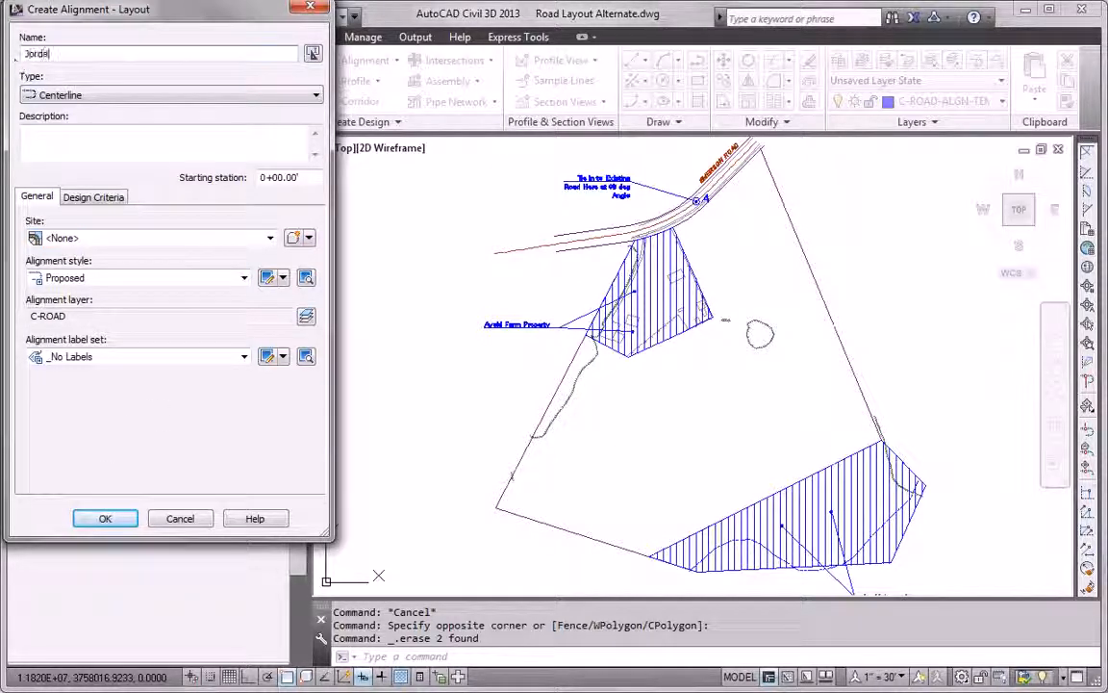
{"action": "left_click", "coordinate": [105, 518]}
Start a Tangent-Tangent (With curves) layout for Jordan Court at the center of the circle at point A.
{"action": "left_click", "coordinate": [38, 31]}
{"action": "left_click", "coordinate": [56, 69]}
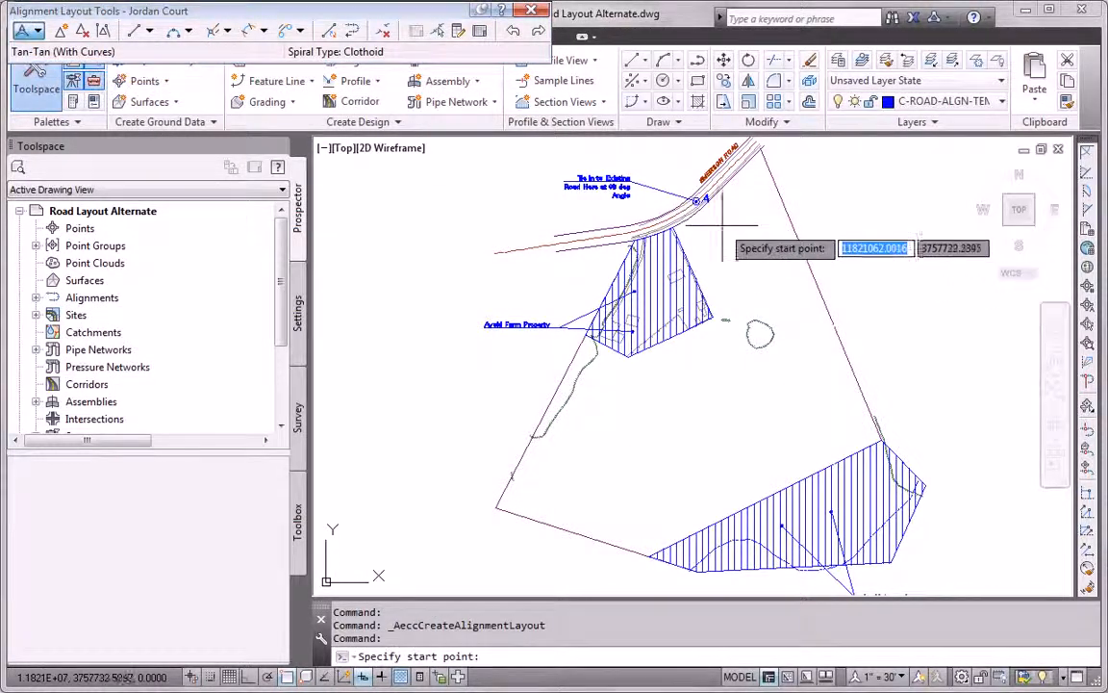
{"action": "right_click", "coordinate": [724, 231], "text": "shift"}
{"action": "left_click", "coordinate": [784, 424]}
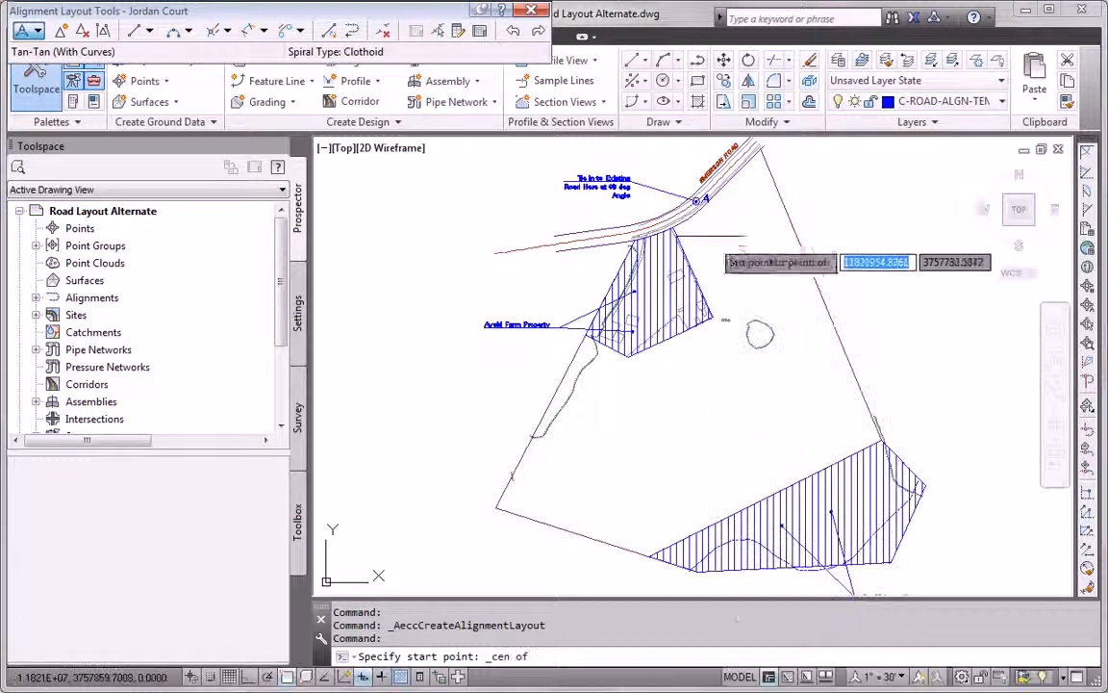
{"action": "left_click", "coordinate": [694, 199]}
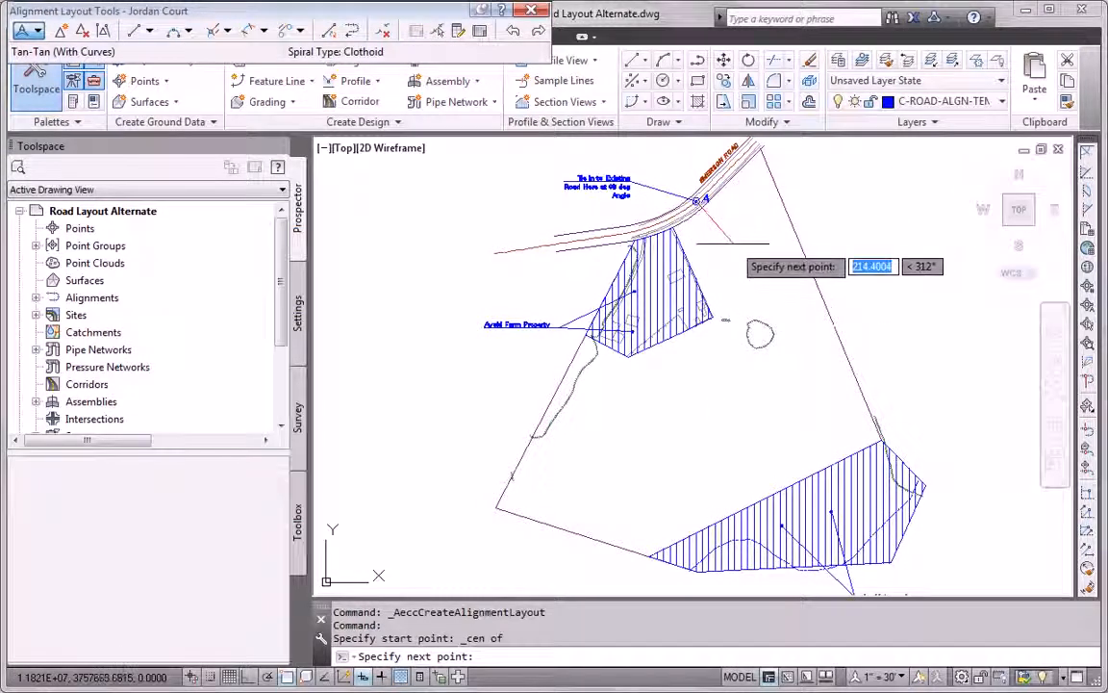
Lay out Jordan Court freehand southeast into the rounded outline, about 324 southwest, and about 389 southeast, turning object snap off along the way.
{"action": "left_click", "coordinate": [735, 242]}
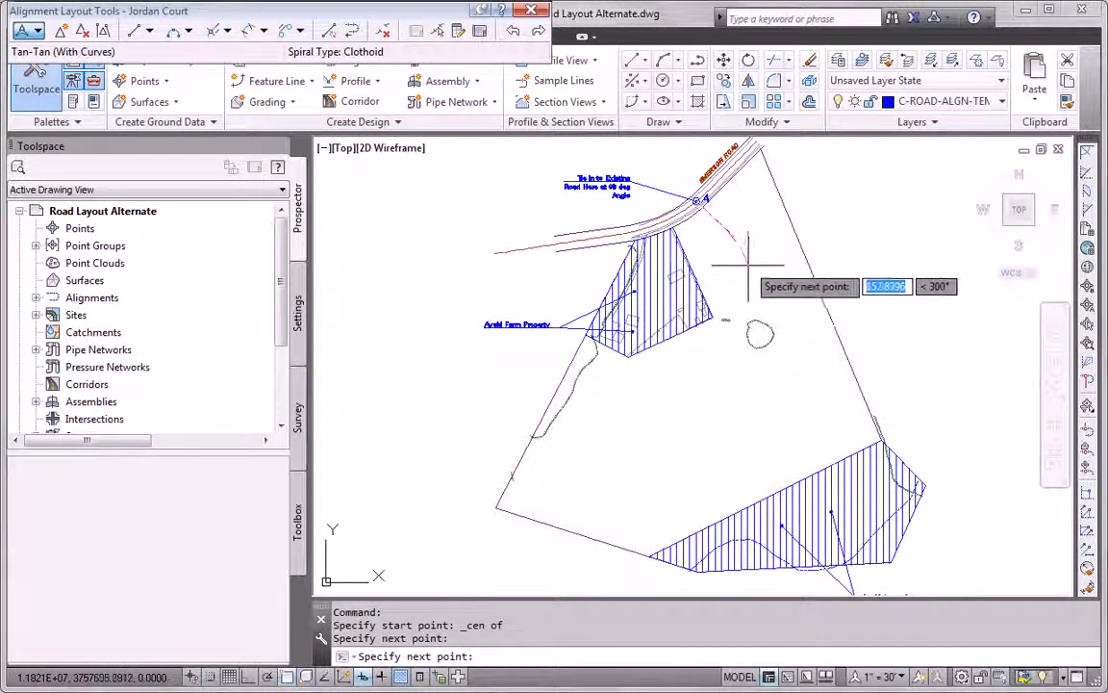
{"action": "left_click", "coordinate": [749, 279]}
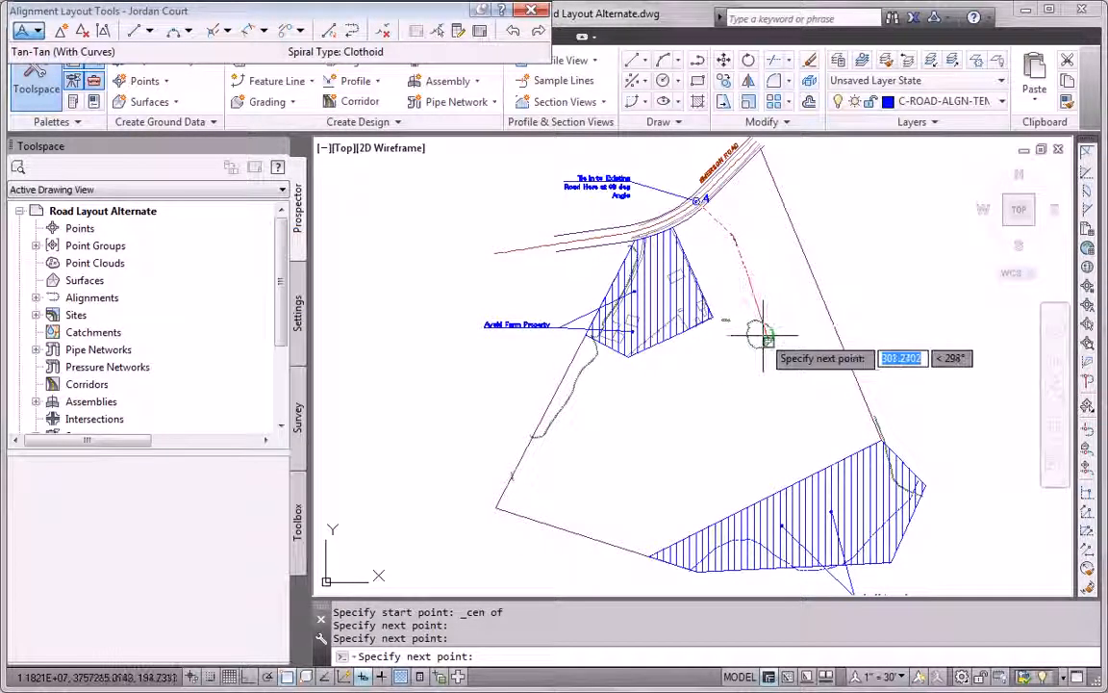
{"action": "key", "text": "F3"}
{"action": "left_click", "coordinate": [761, 333]}
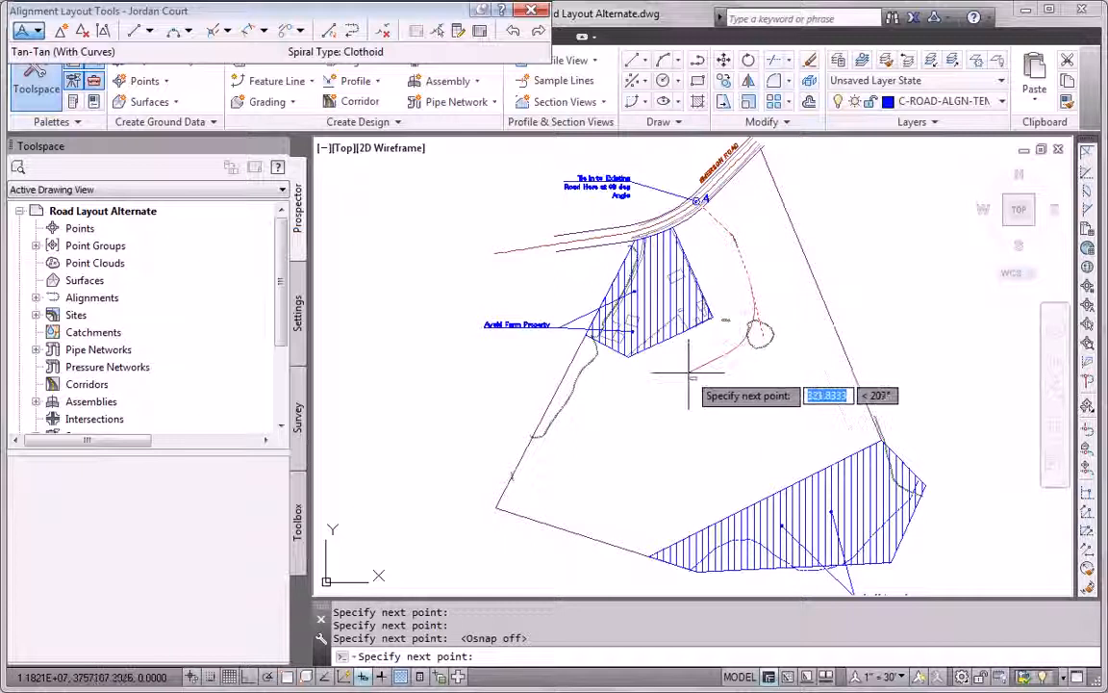
{"action": "left_click", "coordinate": [690, 373]}
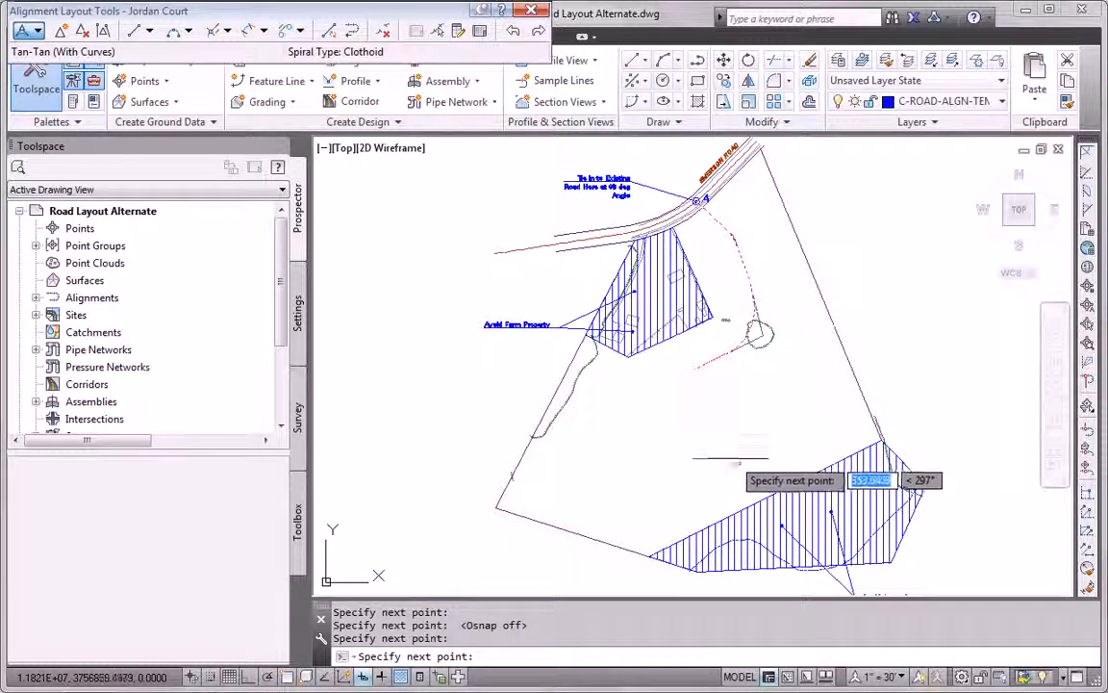
{"action": "left_click", "coordinate": [734, 463]}
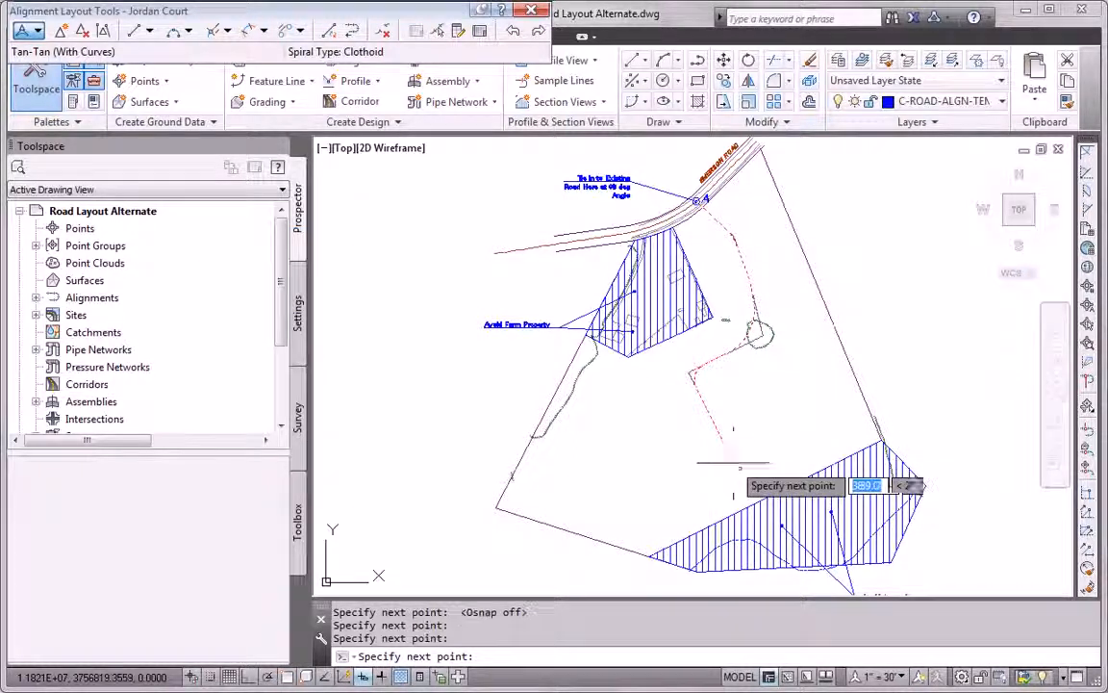
{"action": "key", "text": "Return"}
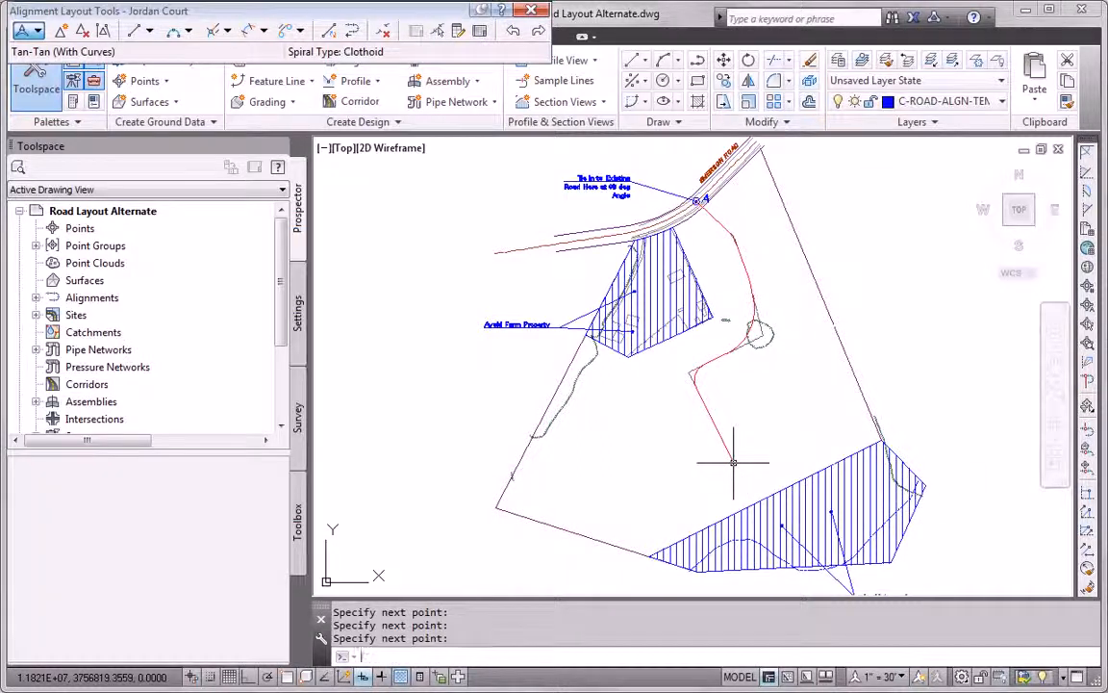
Create a second centerline alignment by layout named Madison Lane, with the Proposed style and the _No Labels label set.
{"action": "key", "text": "Return"}
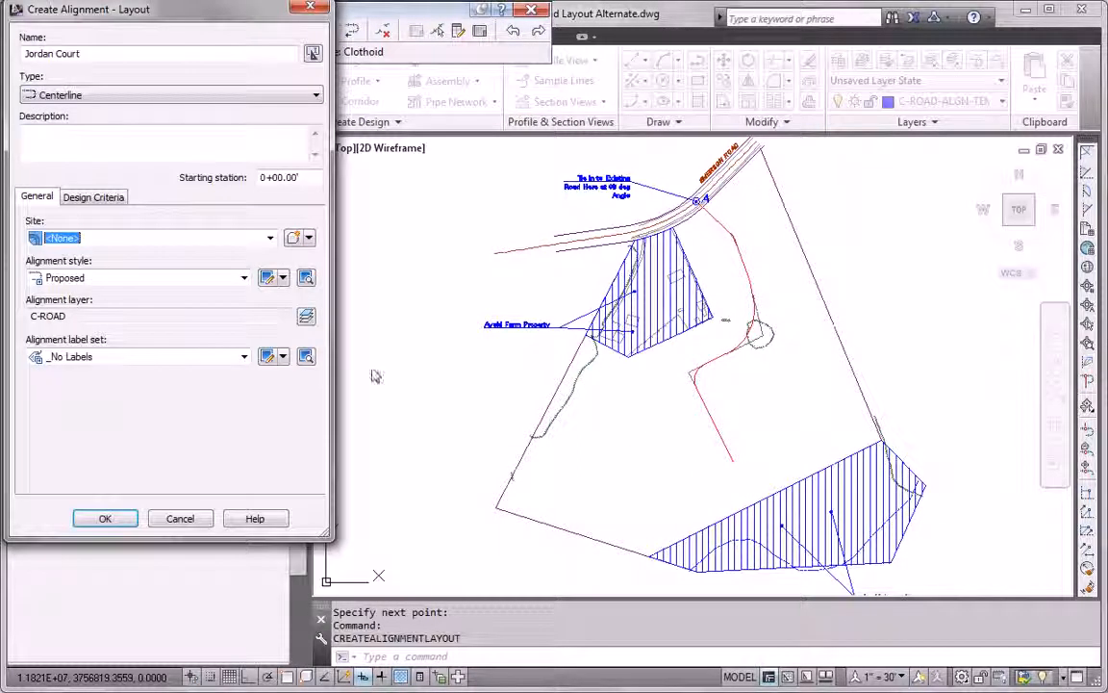
{"action": "left_click_drag", "start_coordinate": [100, 52], "coordinate": [26, 54]}
{"action": "type", "text": "Madison Lane"}
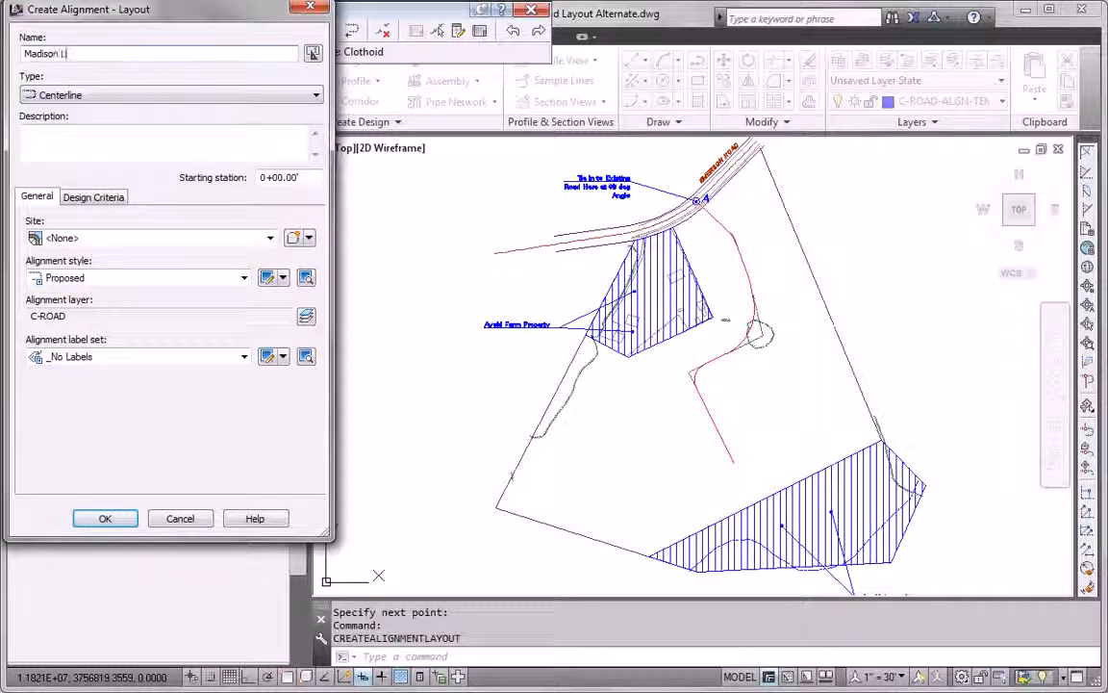
{"action": "left_click", "coordinate": [106, 519]}
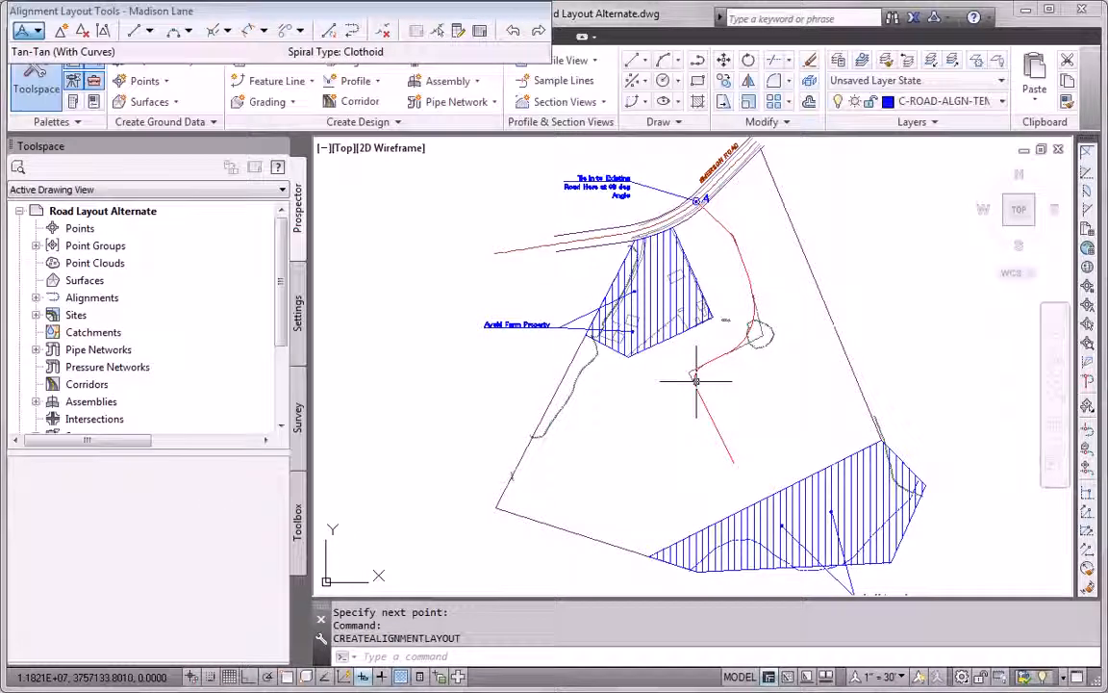
Lay out Madison Lane with Tangent-Tangent (With curves) from the midpoint of Jordan Court's last tangent, running northeast and turning southeast.
{"action": "left_click", "coordinate": [36, 30]}
{"action": "left_click", "coordinate": [91, 67]}
{"action": "type", "text": "mid"}
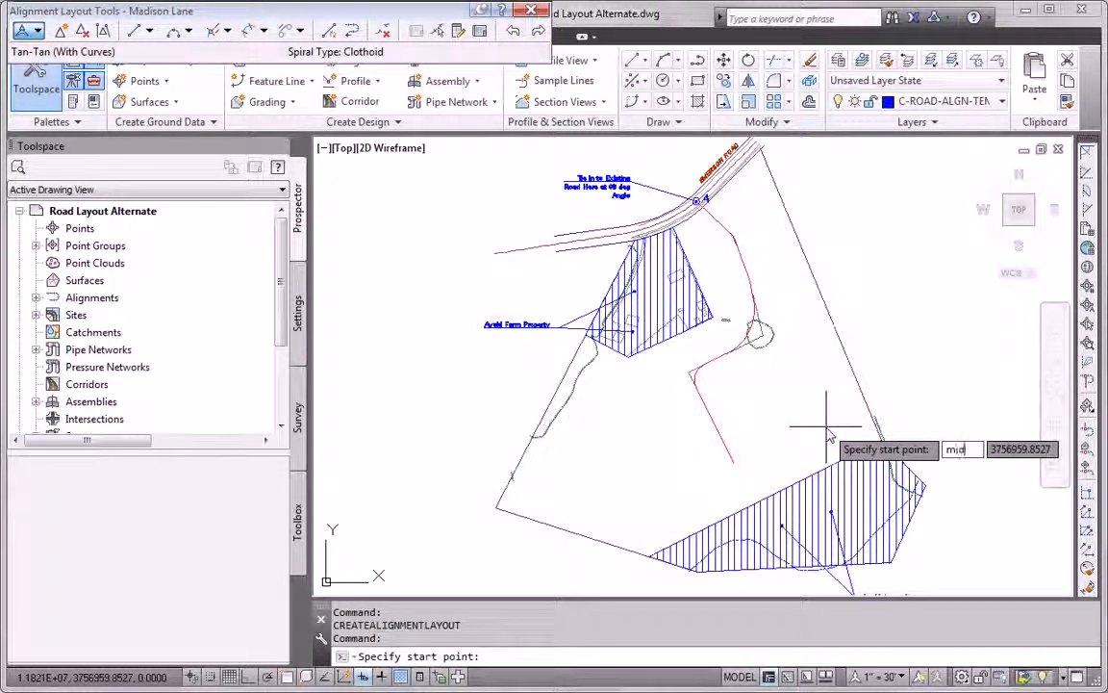
{"action": "key", "text": "Return"}
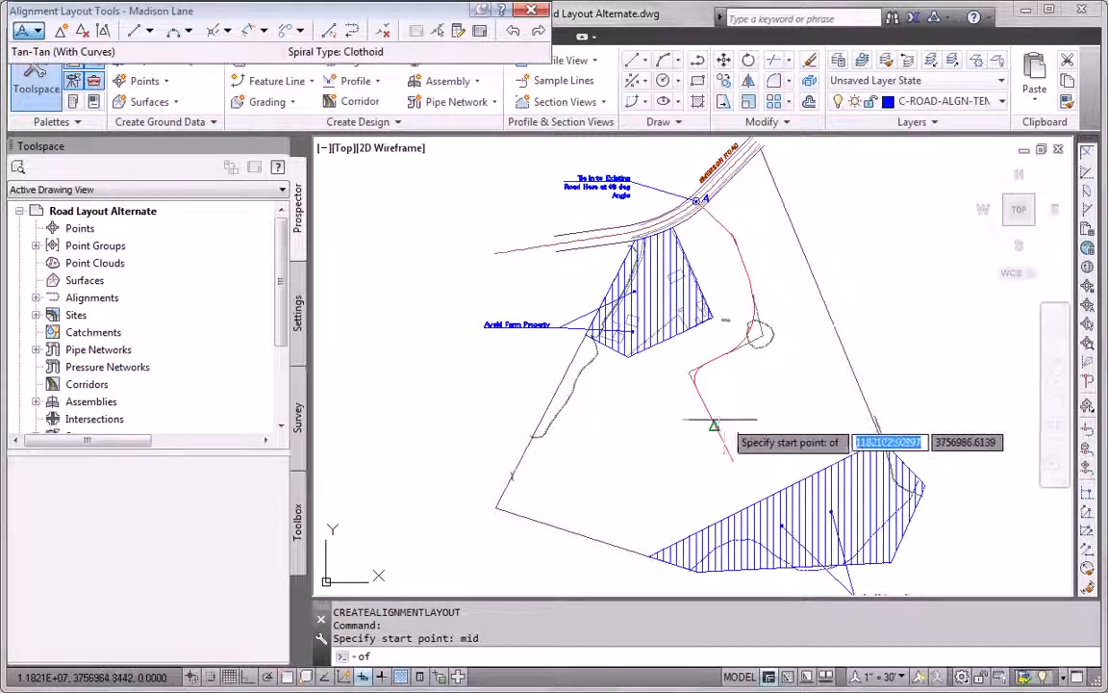
{"action": "left_click", "coordinate": [716, 421]}
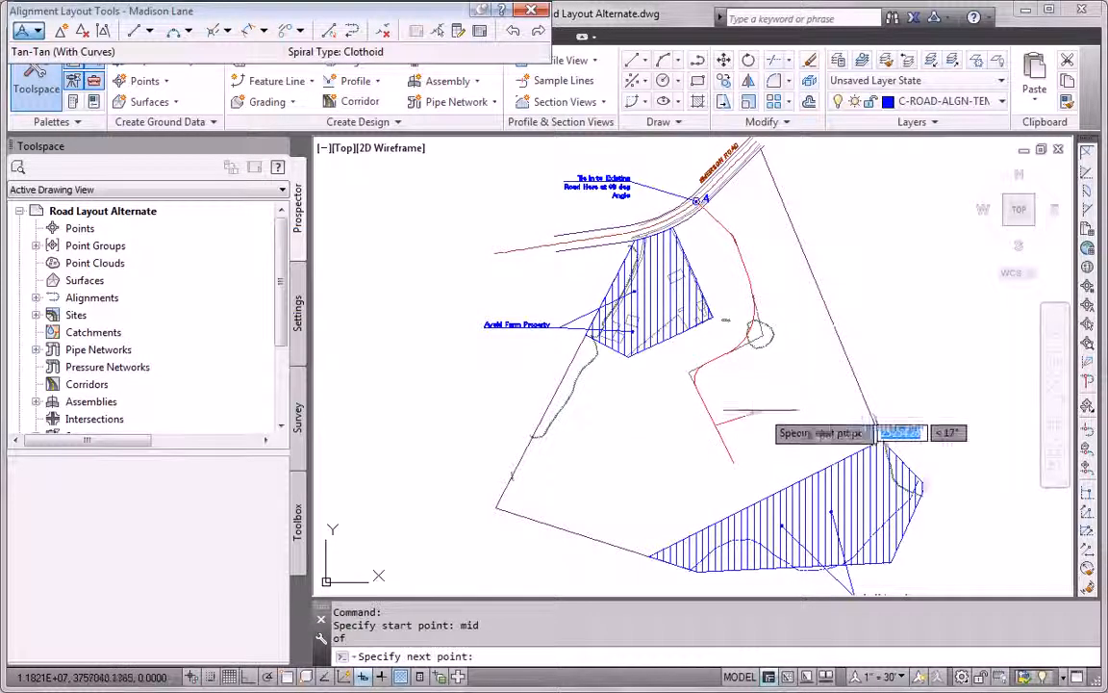
{"action": "left_click", "coordinate": [810, 388]}
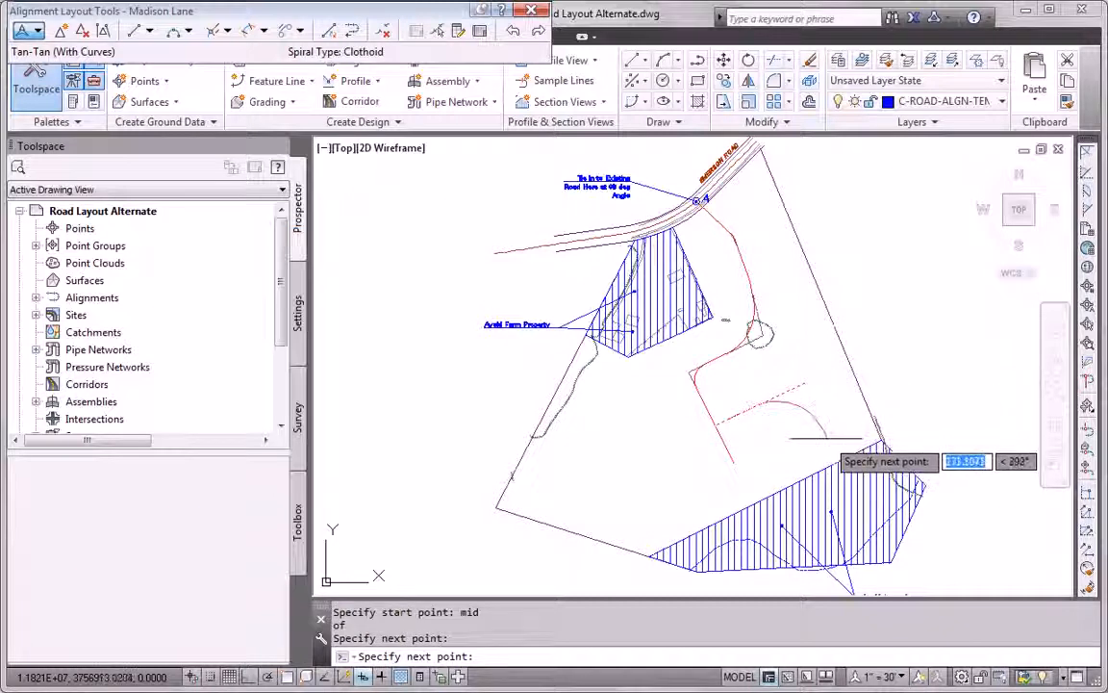
{"action": "left_click", "coordinate": [827, 441]}
{"action": "key", "text": "Escape"}
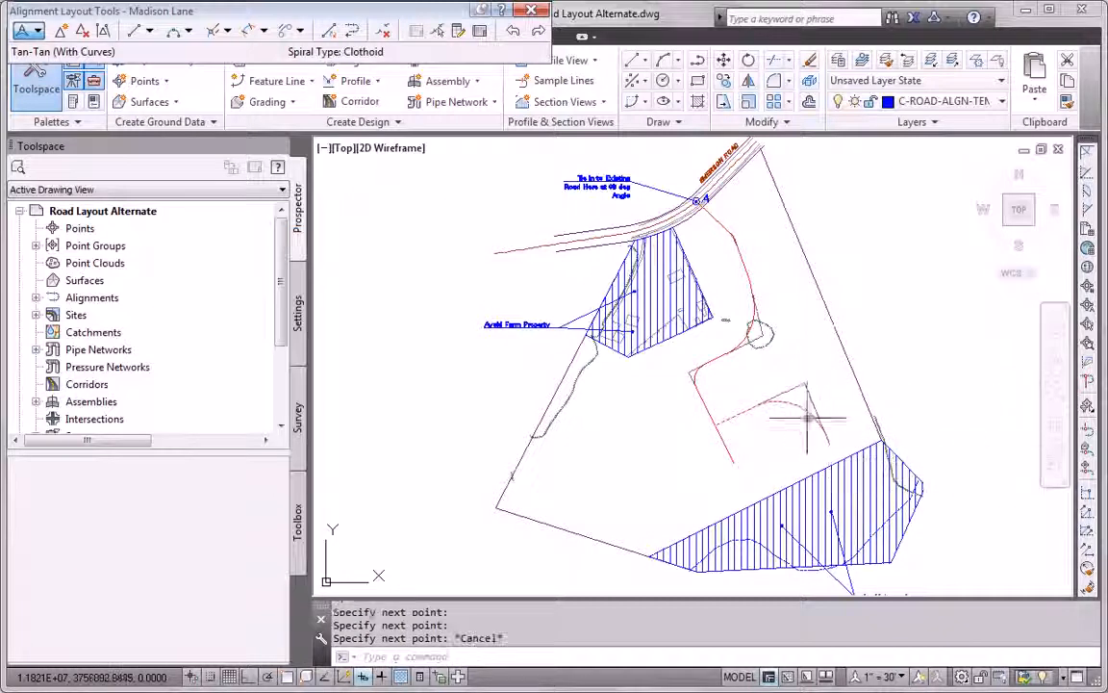
Tighten the curve at the northeast corner of Madison Lane by reshaping it freehand toward its intersection point.
{"action": "left_click", "coordinate": [804, 392]}
{"action": "left_click", "coordinate": [800, 394]}
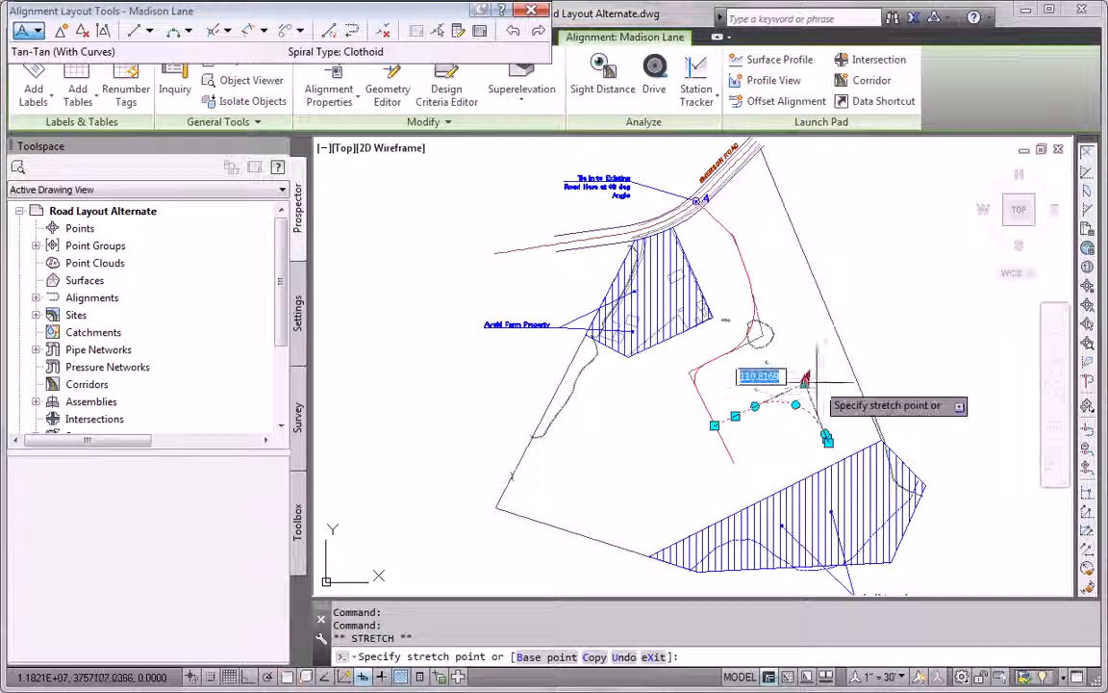
{"action": "scroll", "coordinate": [798, 389], "scroll_direction": "up", "scroll_amount": 4}
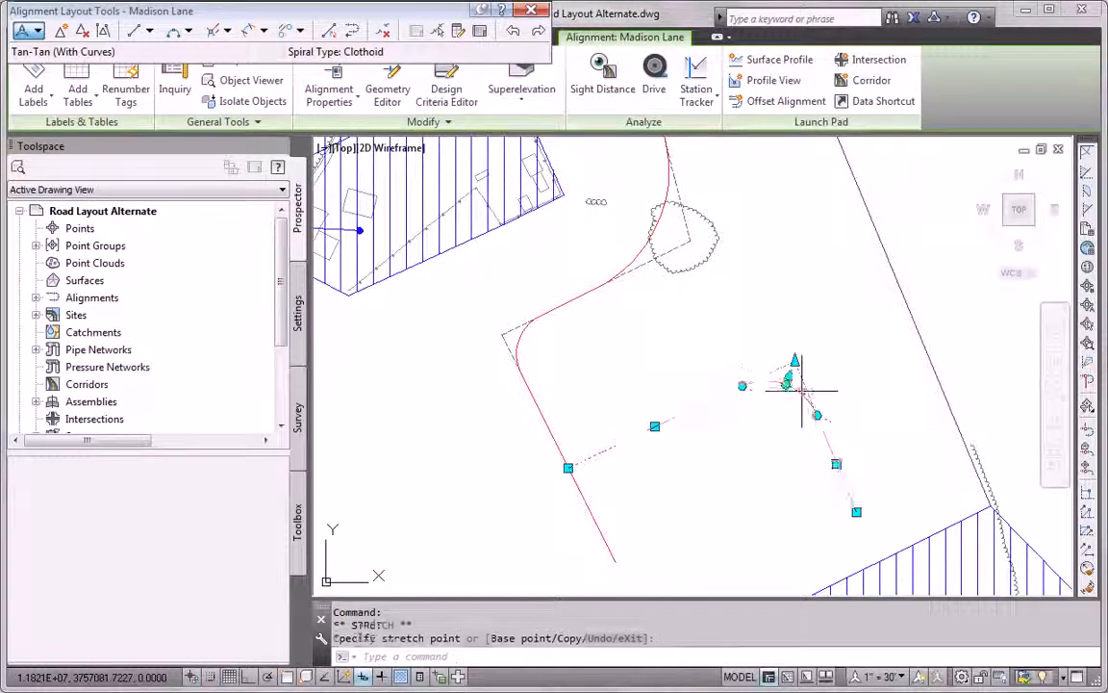
{"action": "key", "text": "Escape"}
{"action": "scroll", "coordinate": [794, 442], "scroll_direction": "down", "scroll_amount": 5}
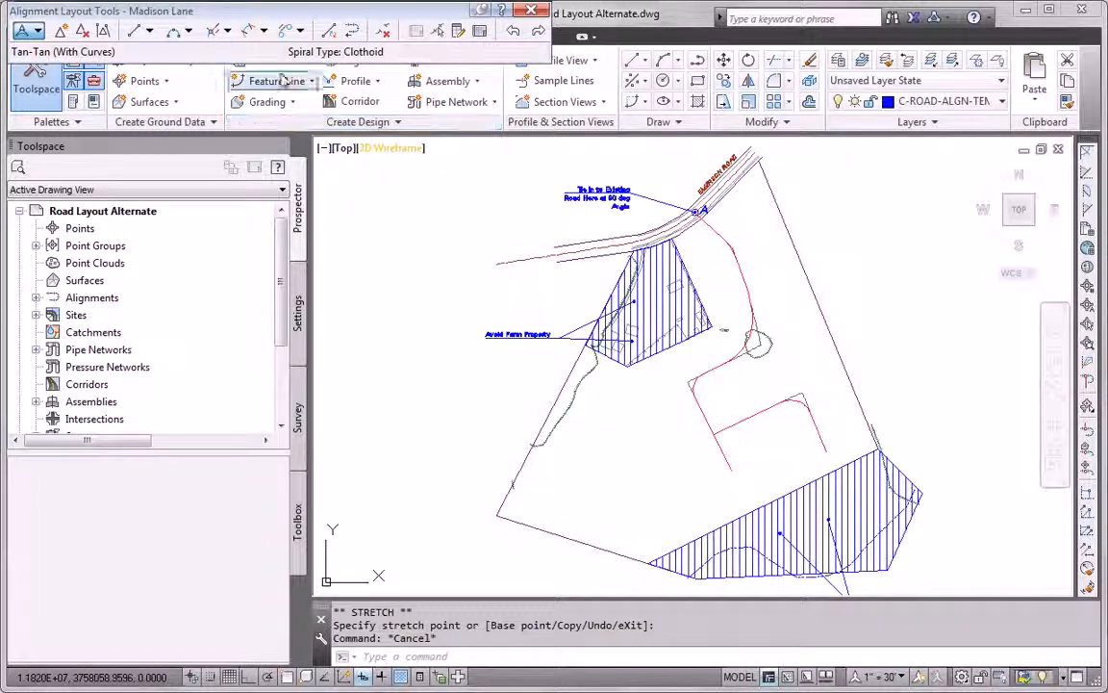
Create a third centerline alignment by layout named Logan Court, with the Proposed style and the _No Labels label set.
{"action": "left_click", "coordinate": [531, 10]}
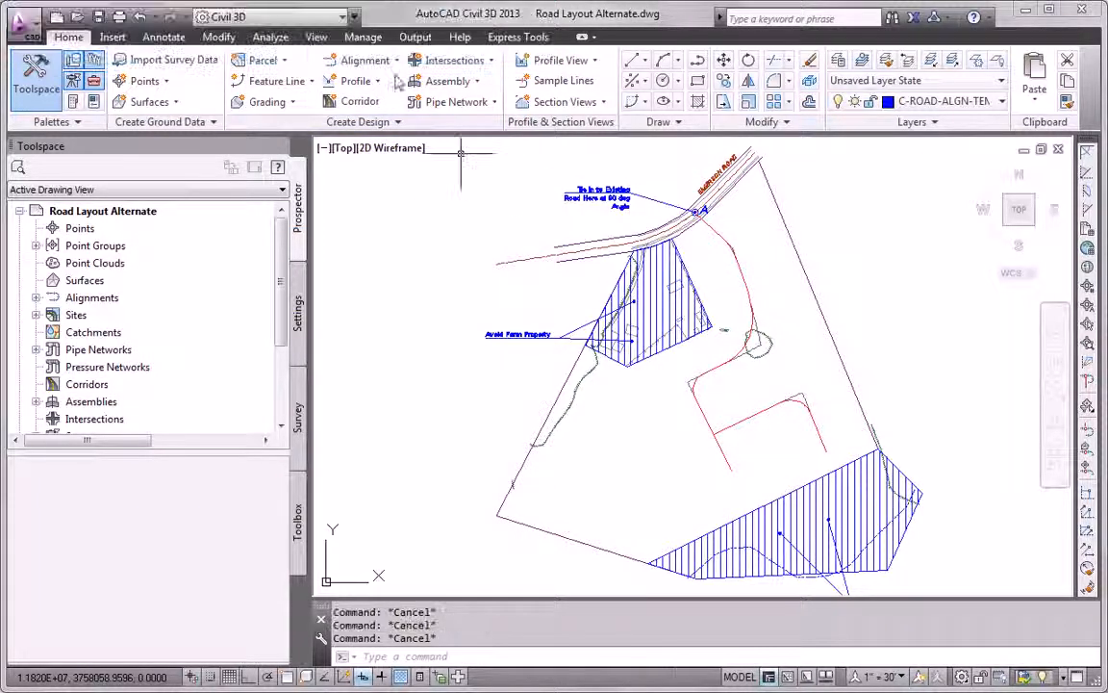
{"action": "left_click", "coordinate": [393, 59]}
{"action": "left_click", "coordinate": [400, 88]}
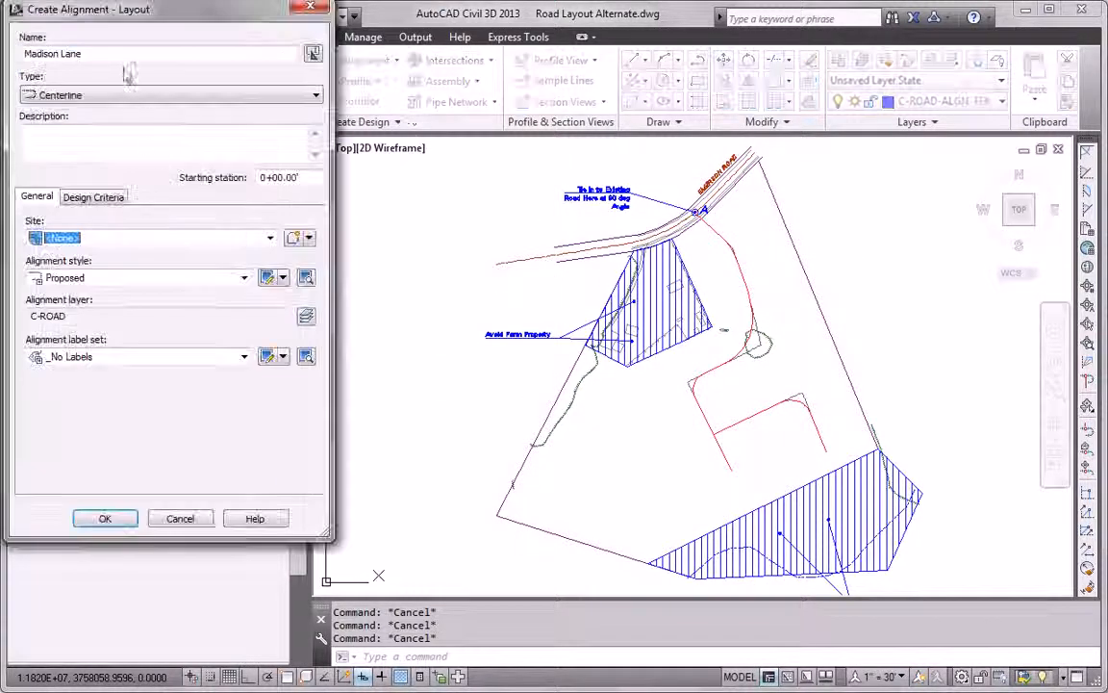
{"action": "type", "text": "Logan Court"}
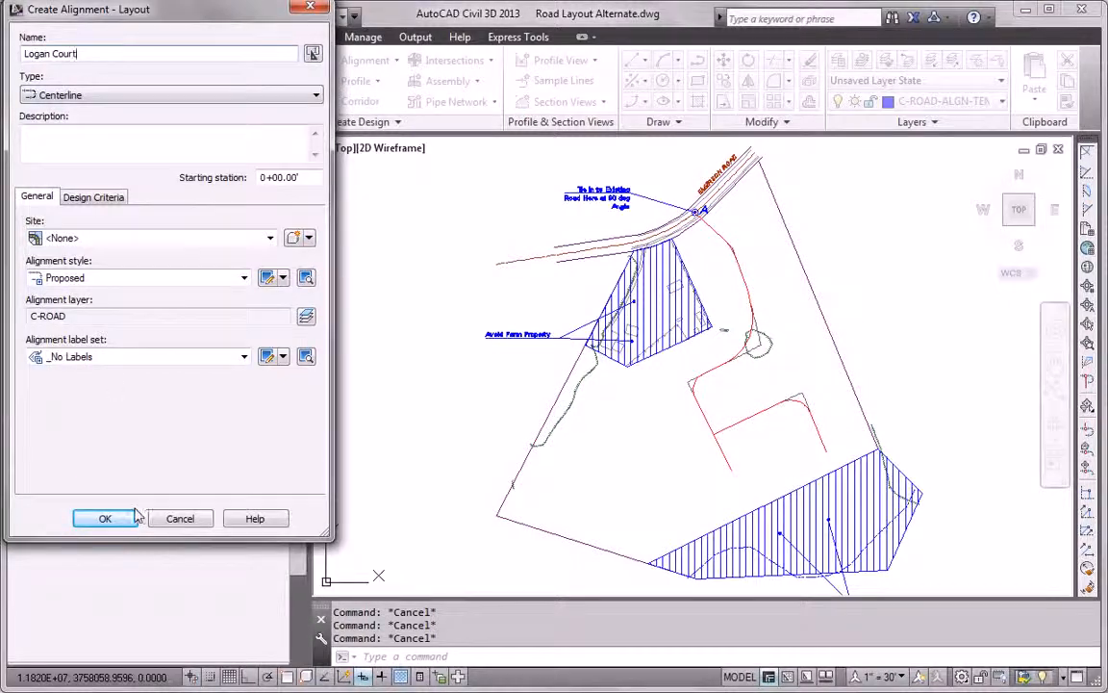
{"action": "left_click", "coordinate": [135, 517]}
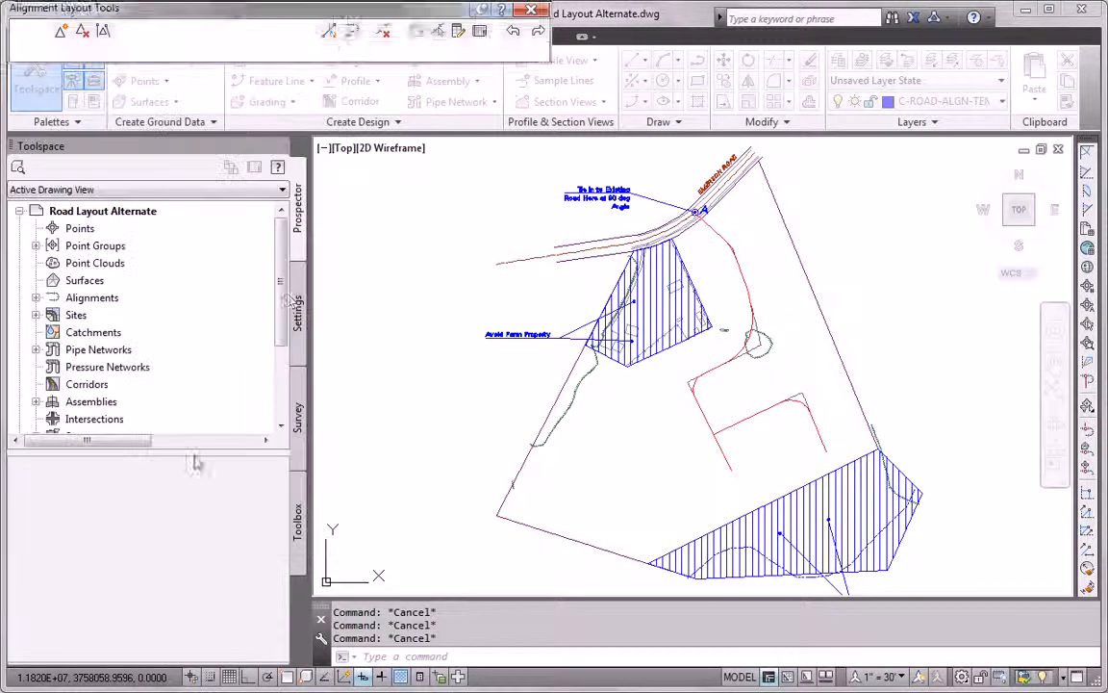
Lay out Logan Court with tangents and curves from a nearest point on Jordan Court's last tangent, about 492 southwest, then south, then northeast.
{"action": "left_click", "coordinate": [37, 30]}
{"action": "left_click", "coordinate": [114, 66]}
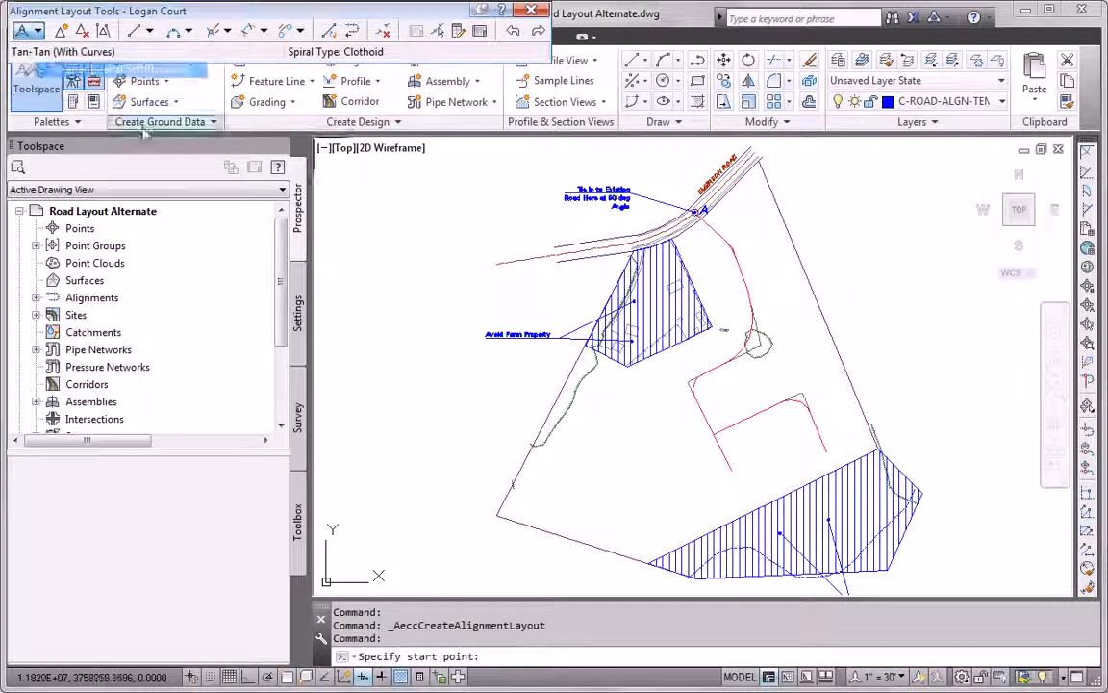
{"action": "type", "text": "near"}
{"action": "key", "text": "Return"}
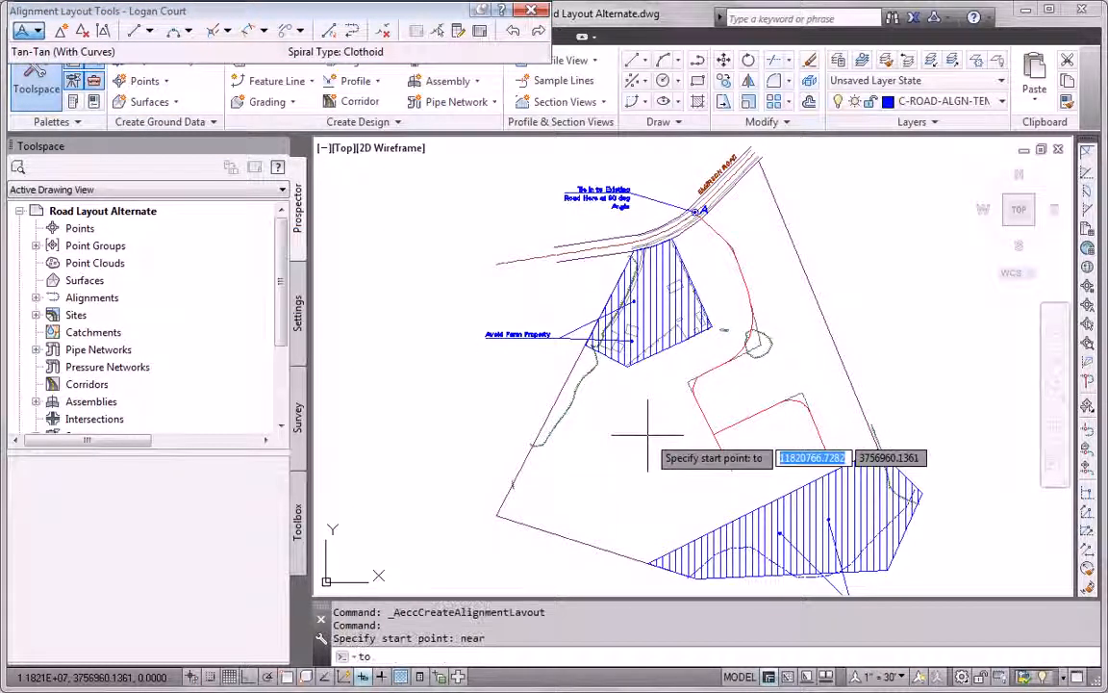
{"action": "left_click", "coordinate": [699, 411]}
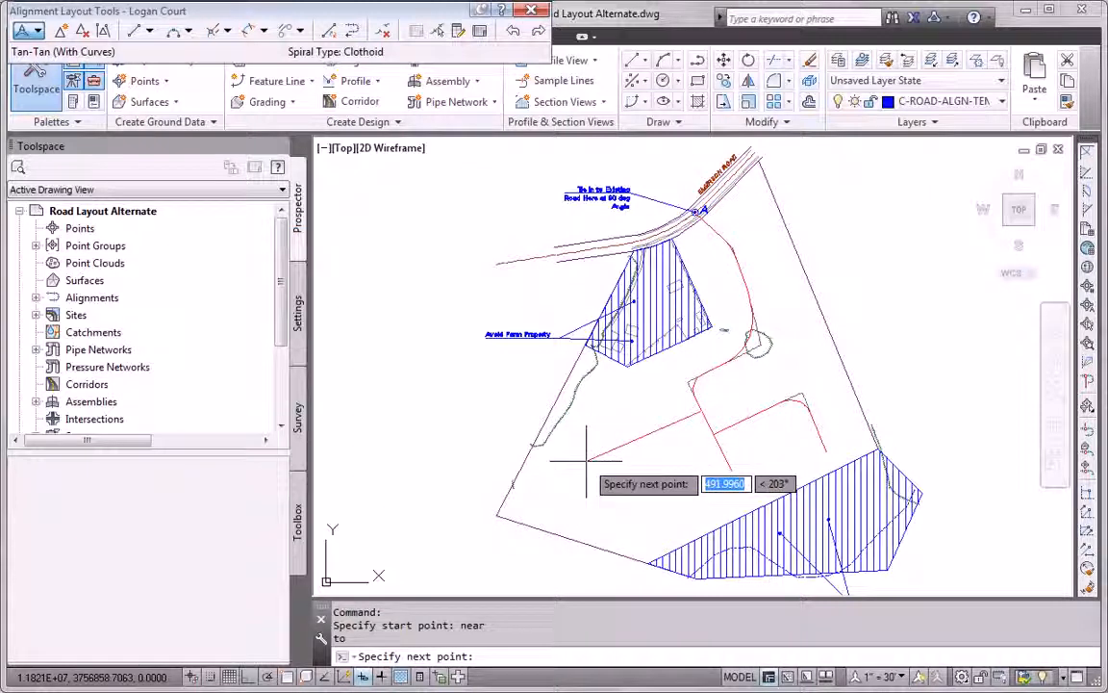
{"action": "left_click", "coordinate": [585, 465]}
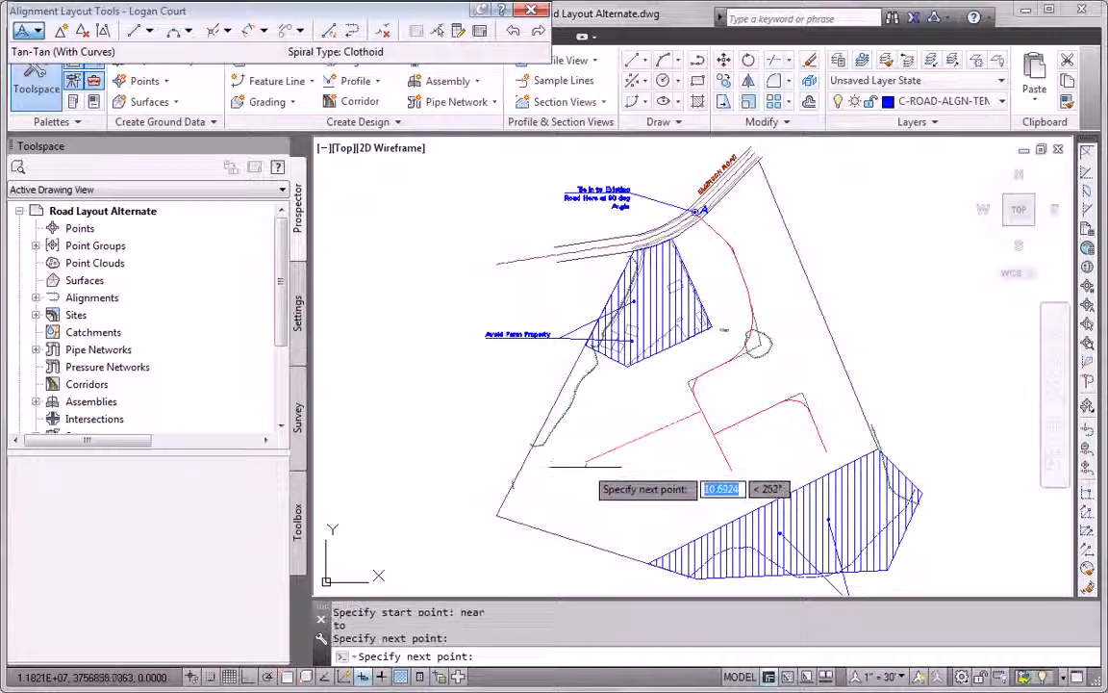
{"action": "left_click", "coordinate": [594, 515]}
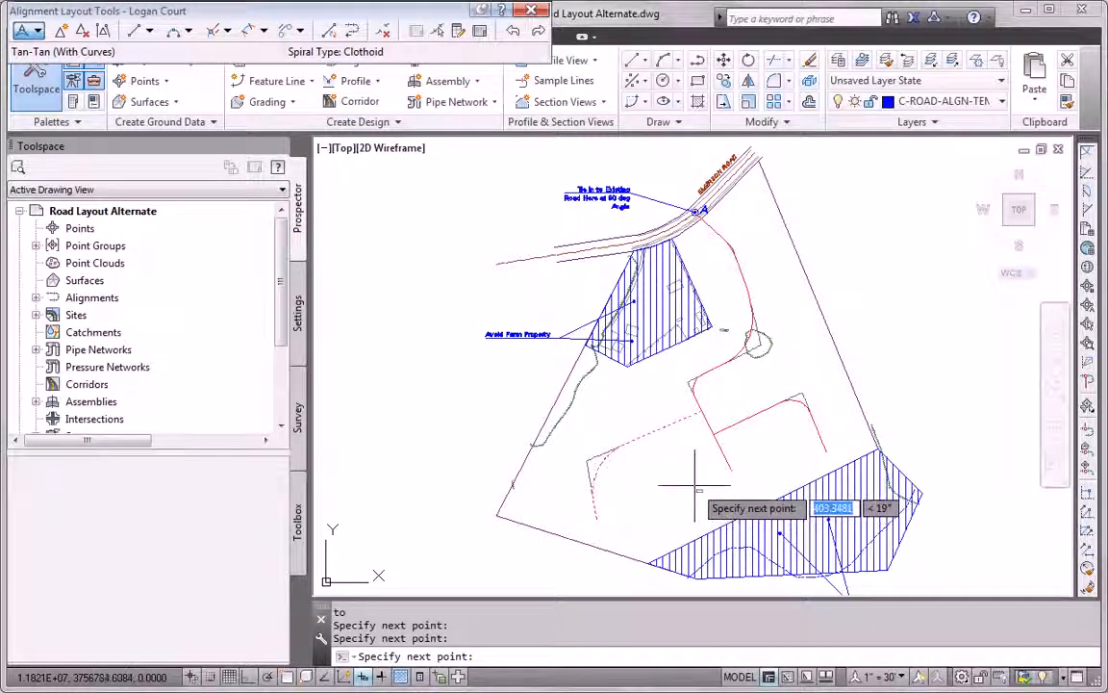
{"action": "left_click", "coordinate": [683, 488]}
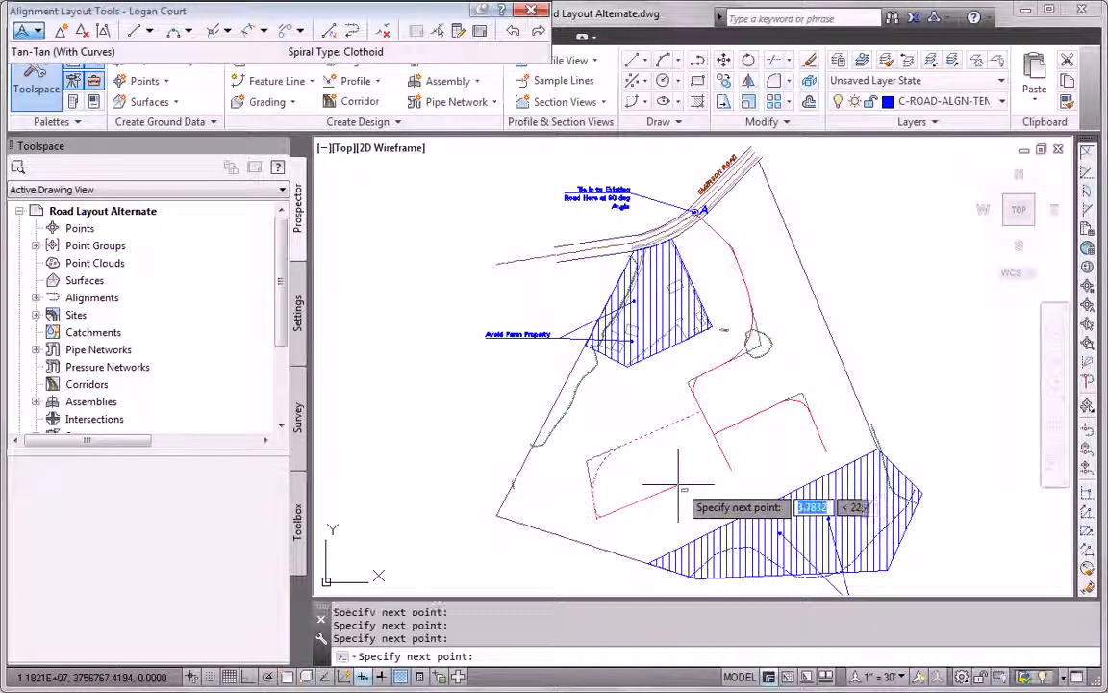
{"action": "key", "text": "Escape"}
Tighten the large curve at the northwest corner of Logan Court by reshaping it freehand toward its intersection point.
{"action": "scroll", "coordinate": [615, 504], "scroll_direction": "up", "scroll_amount": 2}
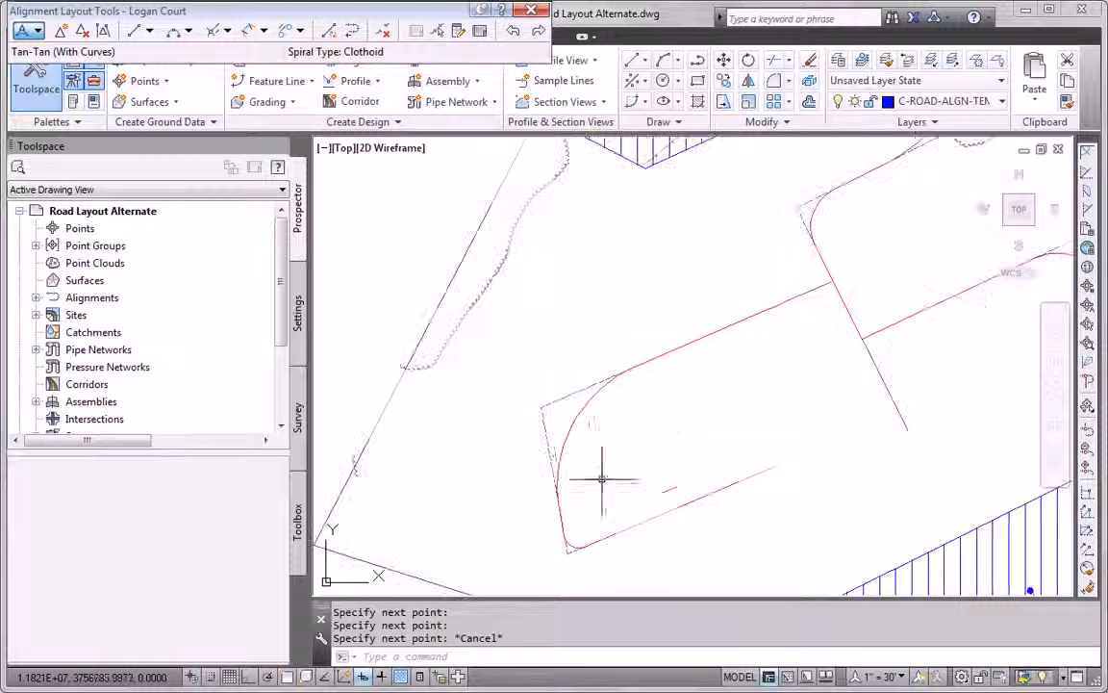
{"action": "left_click", "coordinate": [570, 430]}
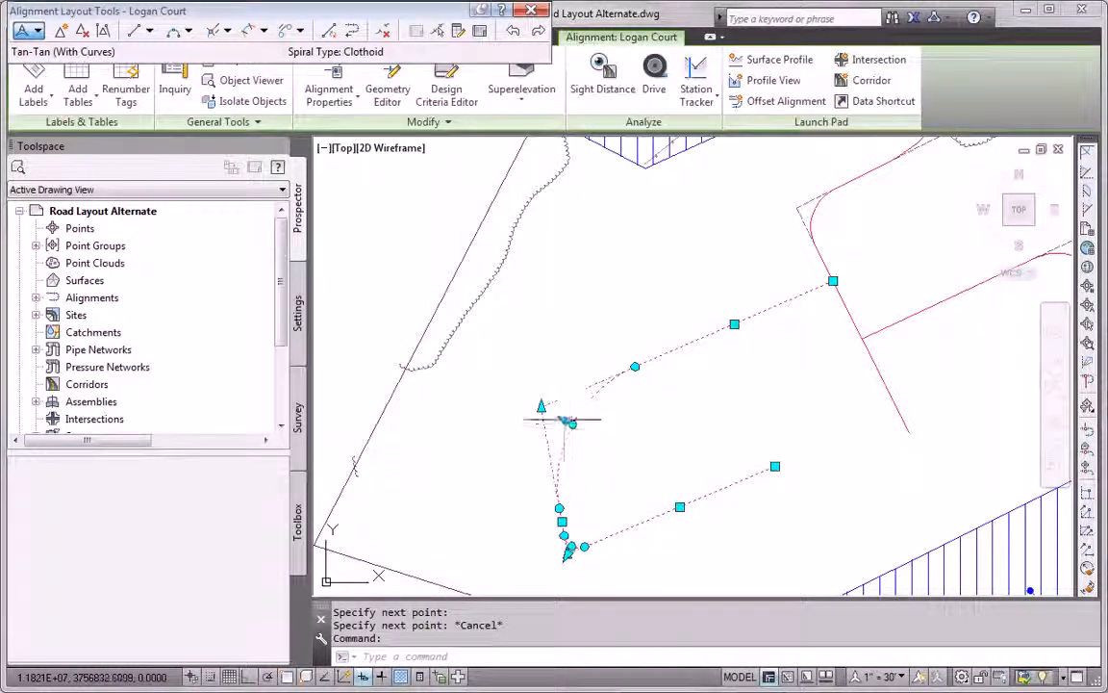
{"action": "left_click", "coordinate": [571, 423]}
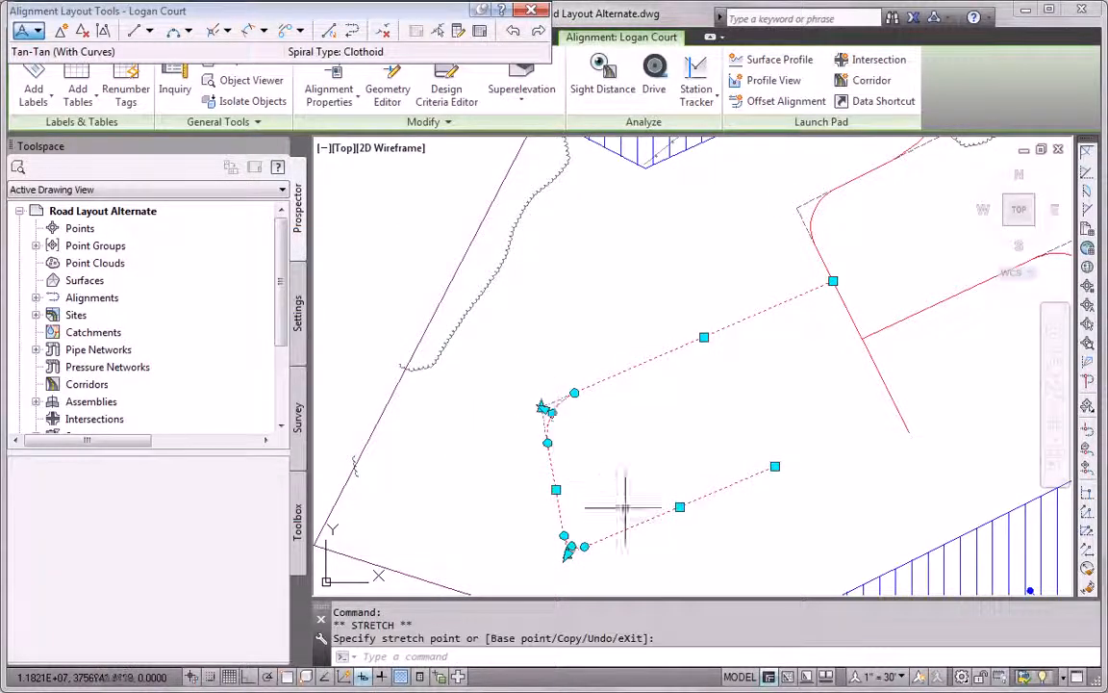
{"action": "key", "text": "Escape"}
{"action": "scroll", "coordinate": [649, 543], "scroll_direction": "down", "scroll_amount": 3}
{"action": "middle_click_drag", "start_coordinate": [652, 543], "coordinate": [588, 488]}
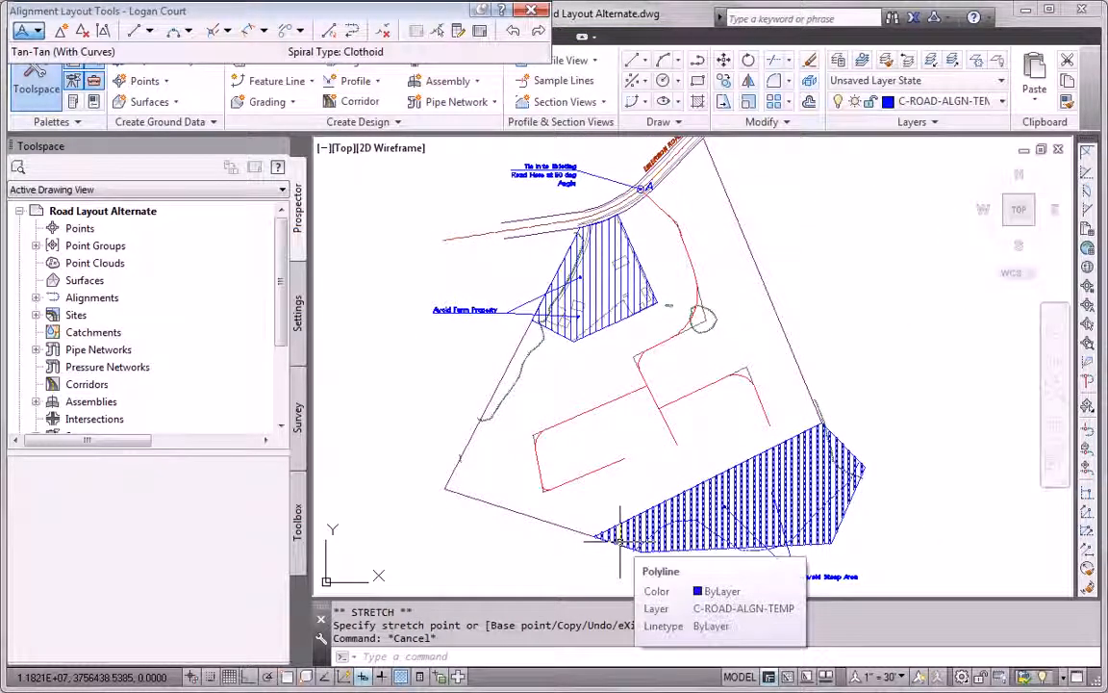
Offset the Jordan Court alignment 150 toward its east side.
{"action": "scroll", "coordinate": [784, 332], "scroll_direction": "up", "scroll_amount": 2}
{"action": "type", "text": "off"}
{"action": "key", "text": "Escape"}
{"action": "key", "text": "Escape"}
{"action": "type", "text": "o"}
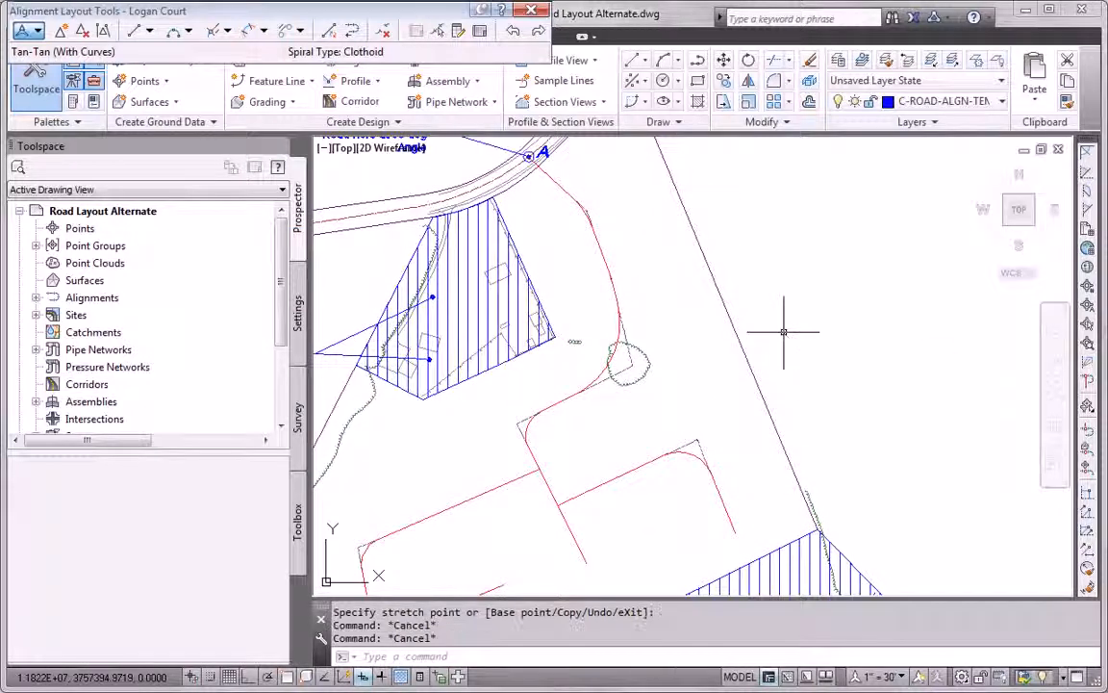
{"action": "type", "text": "ffset"}
{"action": "key", "text": "Return"}
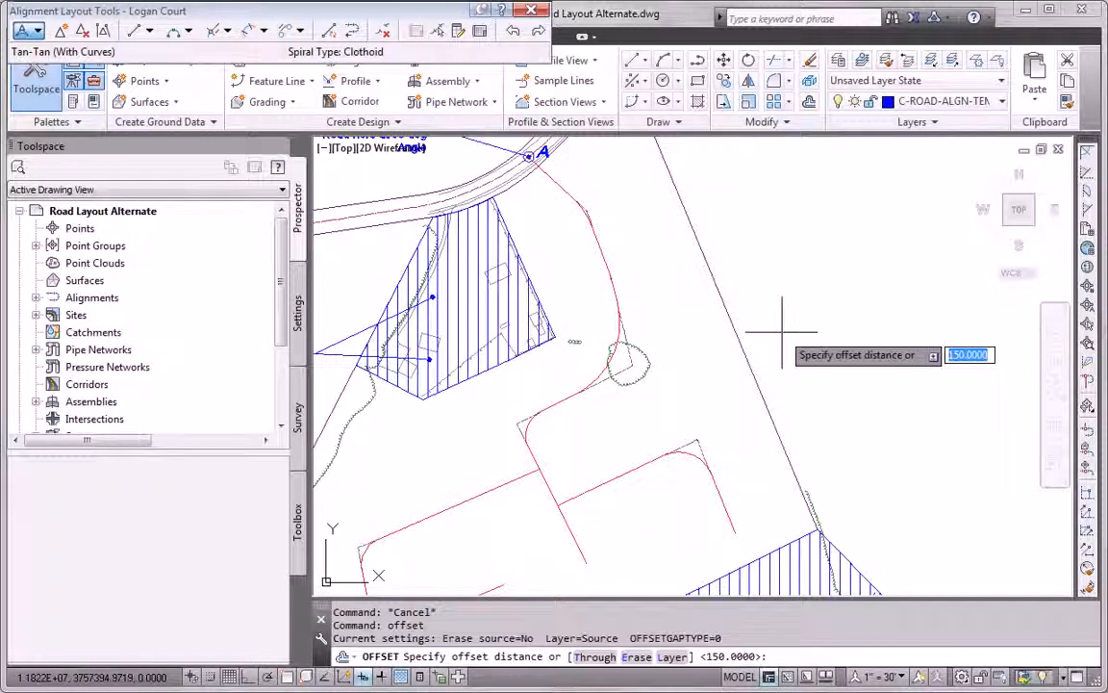
{"action": "key", "text": "Return"}
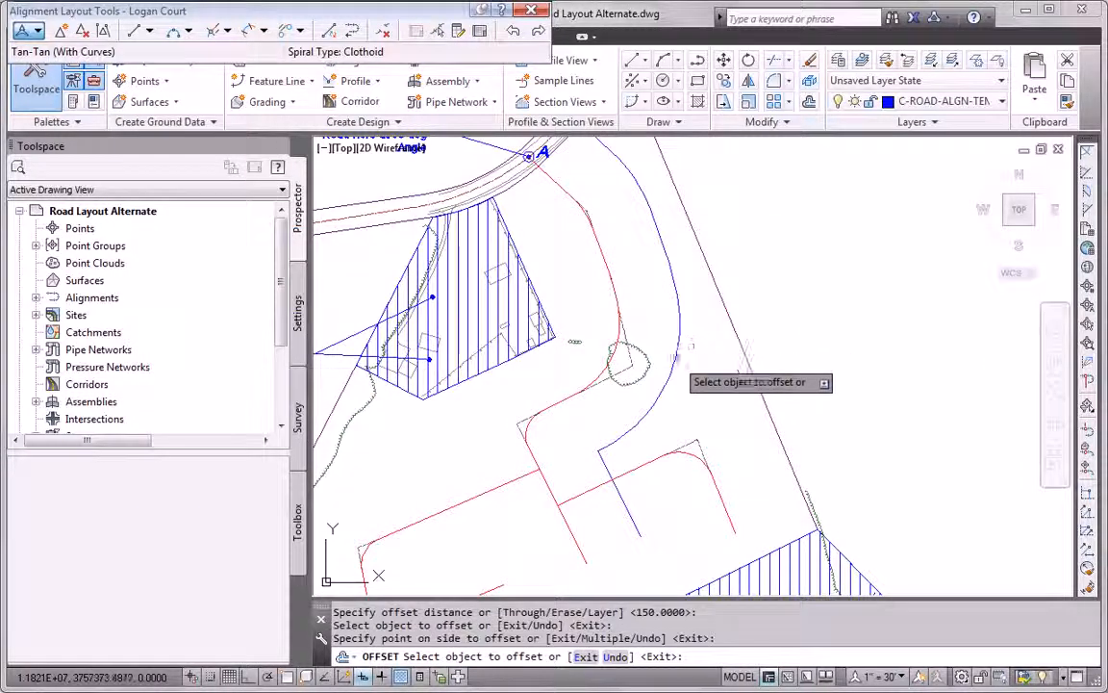
Offset the Madison Lane alignment by the same 150 distance to its outer and inner sides.
{"action": "scroll", "coordinate": [678, 395], "scroll_direction": "down", "scroll_amount": 2}
{"action": "left_click", "coordinate": [637, 396]}
{"action": "left_click", "coordinate": [701, 432]}
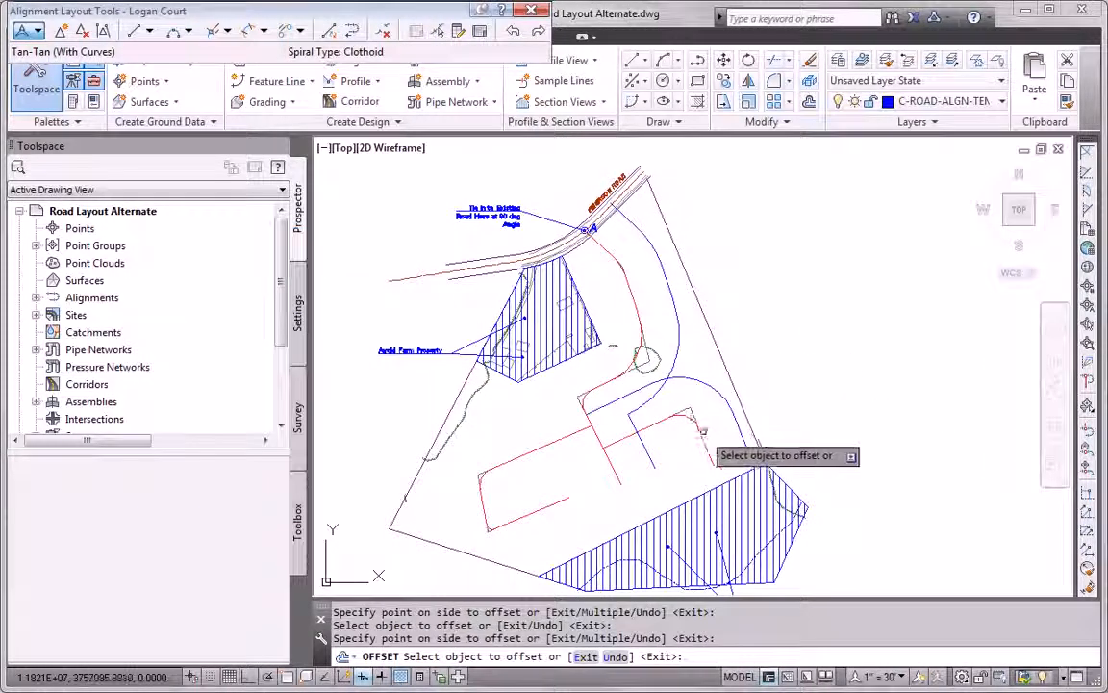
{"action": "left_click", "coordinate": [705, 448]}
{"action": "left_click", "coordinate": [695, 470]}
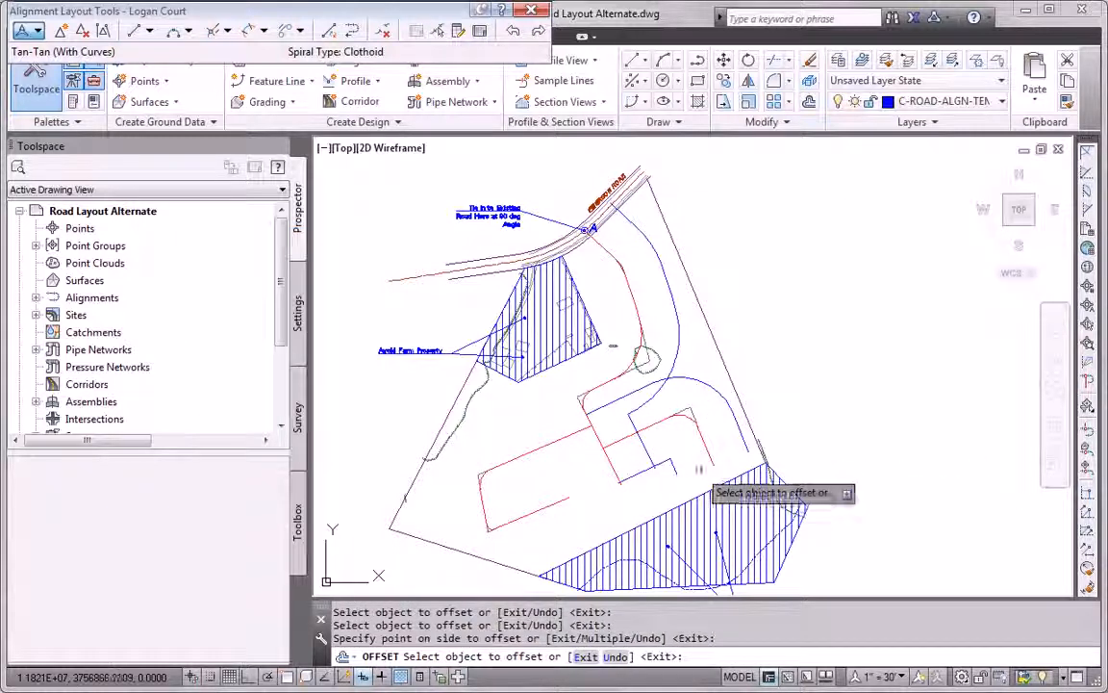
Offset the Logan Court alignment by the same 150 distance to its outer and inner sides.
{"action": "left_click", "coordinate": [604, 425]}
{"action": "left_click", "coordinate": [547, 466]}
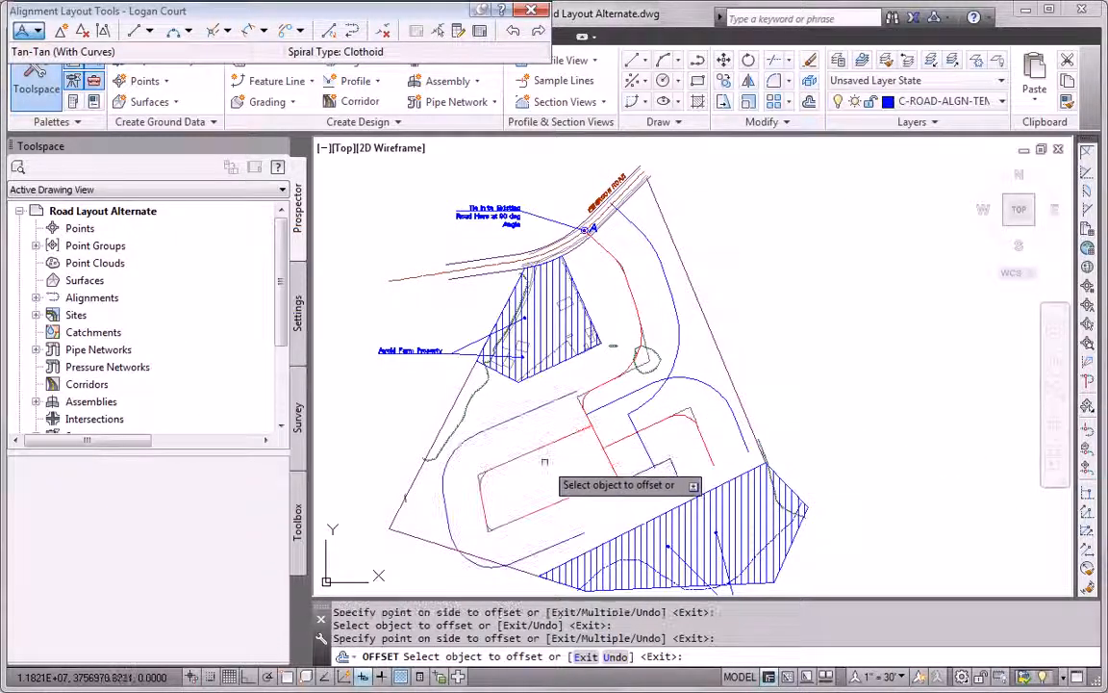
{"action": "left_click", "coordinate": [544, 500]}
{"action": "left_click", "coordinate": [543, 502]}
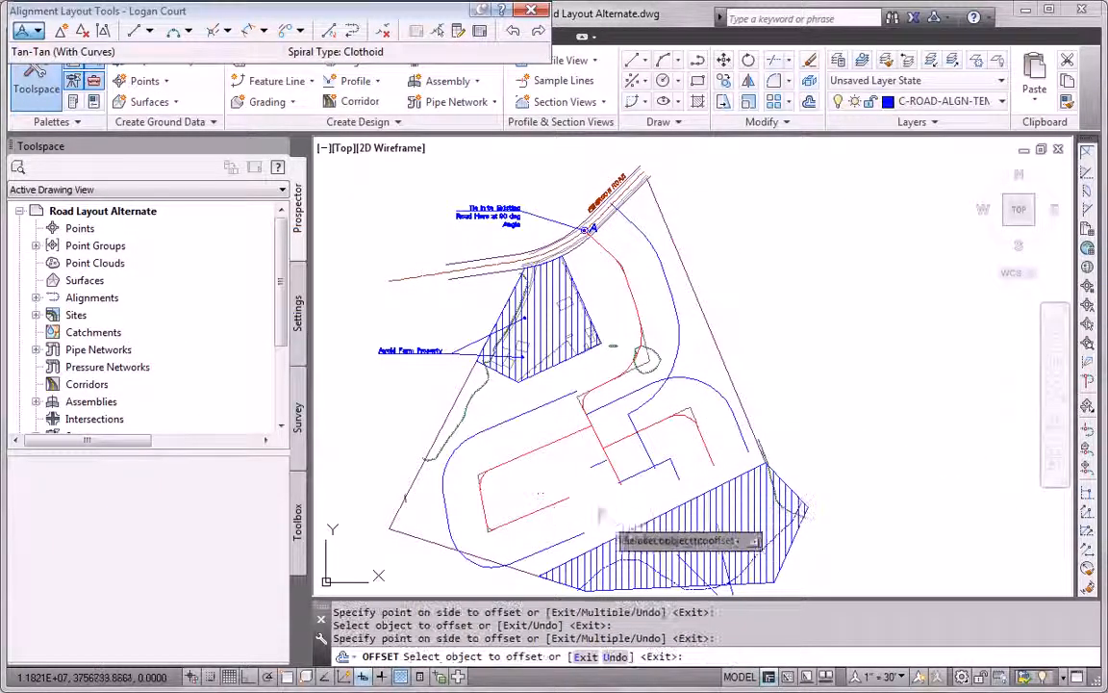
{"action": "scroll", "coordinate": [596, 471], "scroll_direction": "down", "scroll_amount": 3}
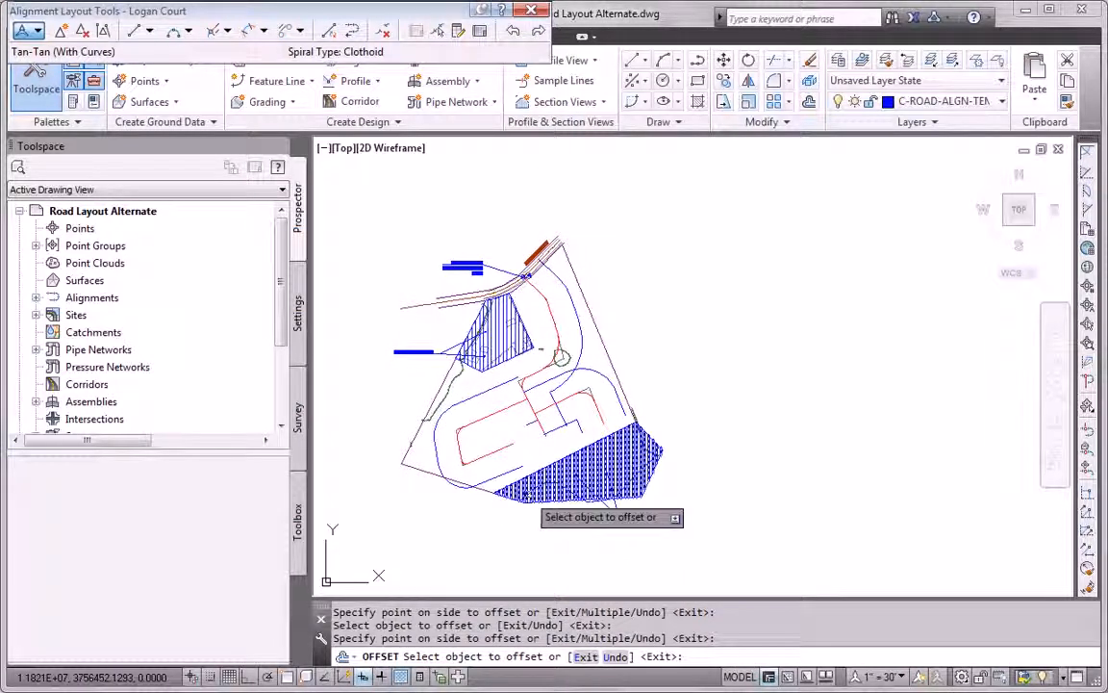